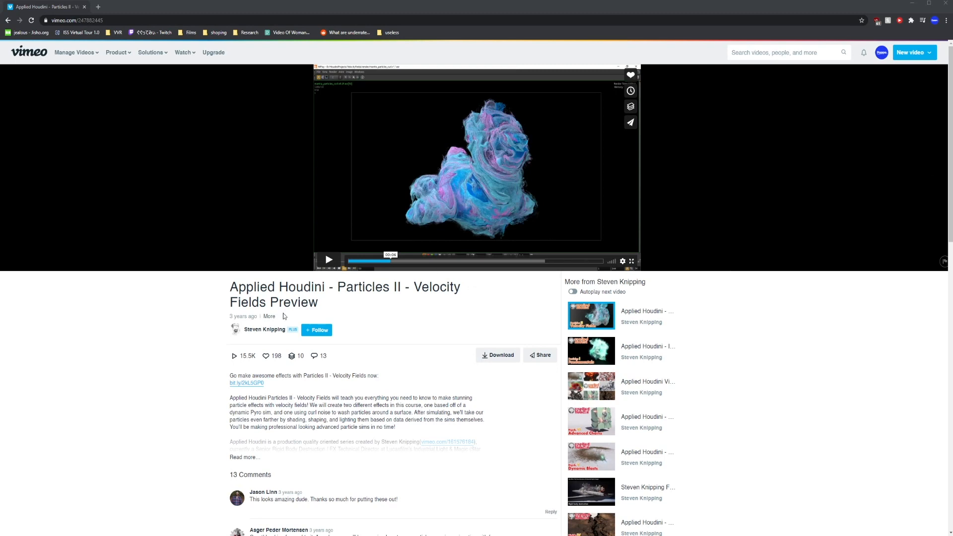
- Play and pause the Applied Houdini Velocity Fields preview near its start, and close the browser to return to Cinema 4D
{"action": "key", "text": "alt+Tab"}
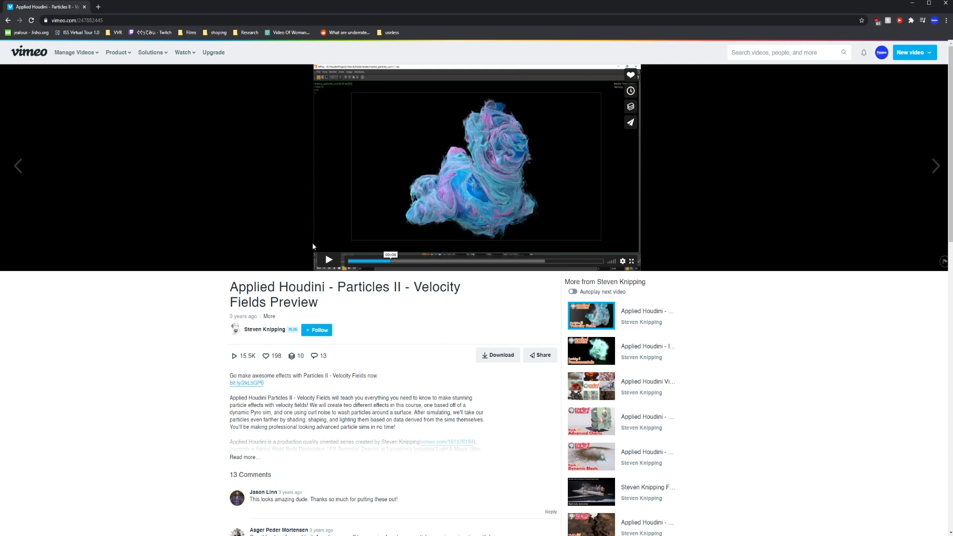
{"action": "left_click", "coordinate": [377, 261]}
{"action": "left_click", "coordinate": [327, 261]}
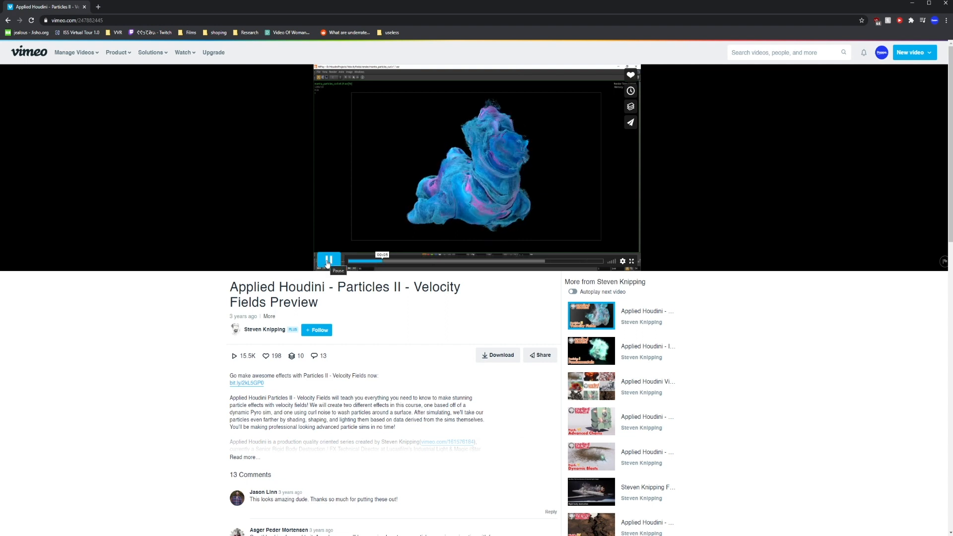
{"action": "left_click", "coordinate": [327, 261]}
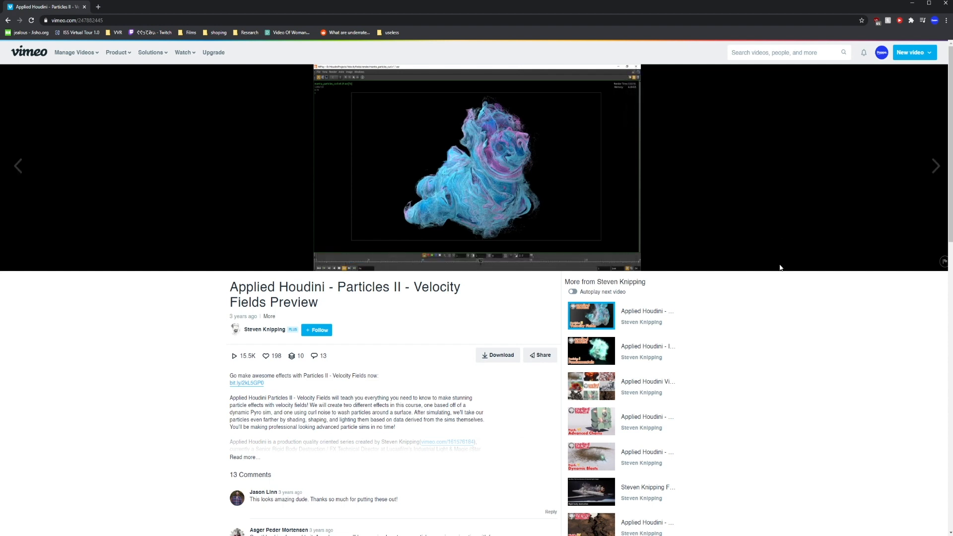
{"action": "left_click", "coordinate": [944, 5]}
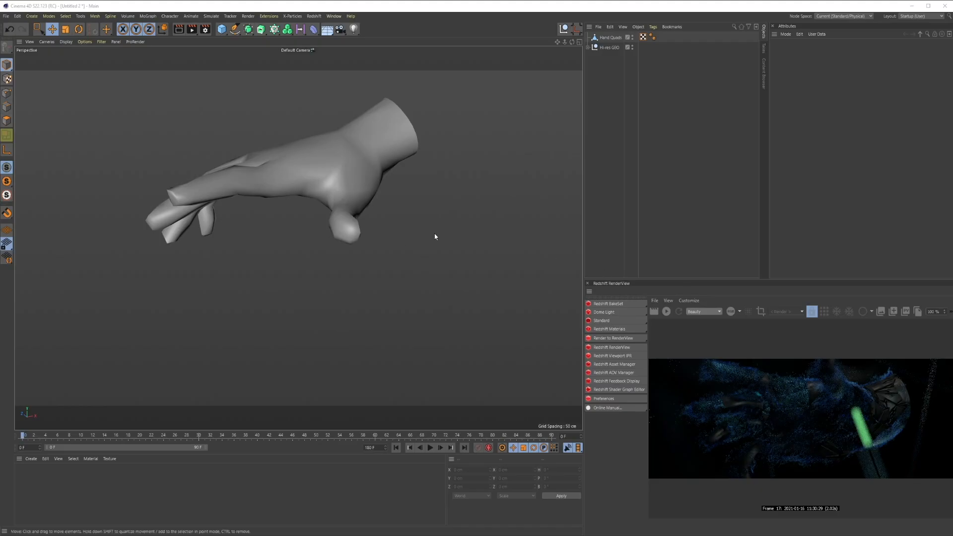
- Expand the Hi-res GEO group beneath the Hand Quads mesh and enable its Subdivision Surface
{"action": "left_click", "coordinate": [332, 173]}
{"action": "left_click_drag", "start_coordinate": [281, 291], "coordinate": [312, 266], "text": "alt"}
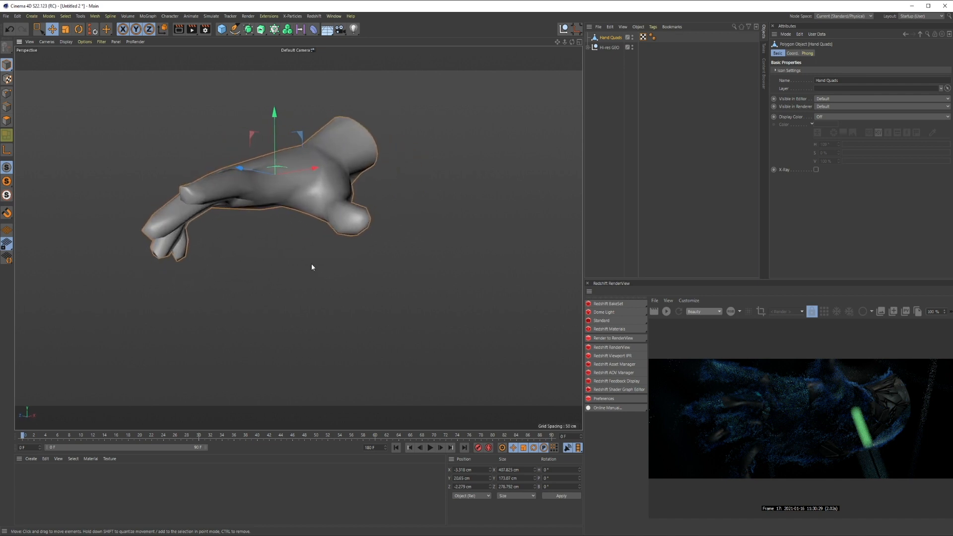
{"action": "left_click", "coordinate": [601, 48]}
{"action": "left_click", "coordinate": [587, 48]}
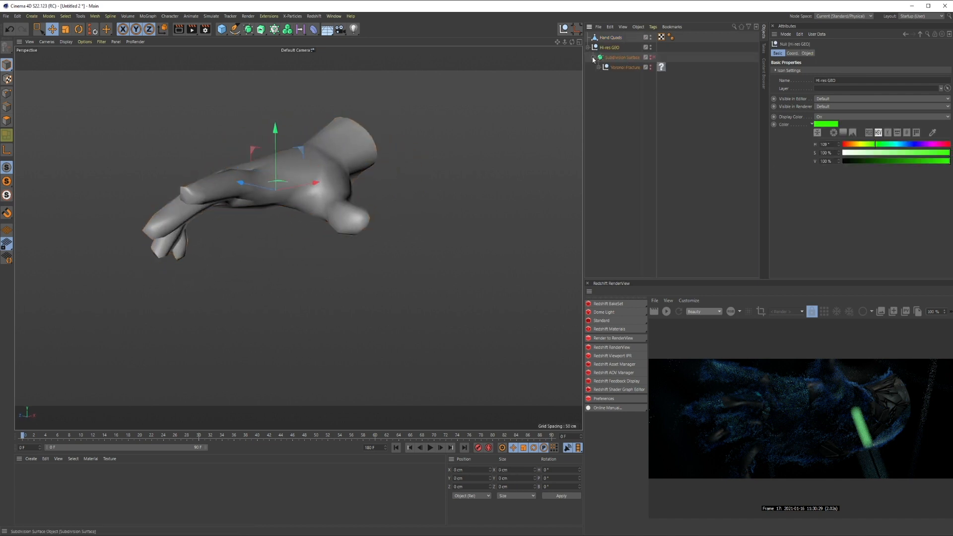
{"action": "left_click", "coordinate": [651, 57]}
{"action": "left_click", "coordinate": [653, 57]}
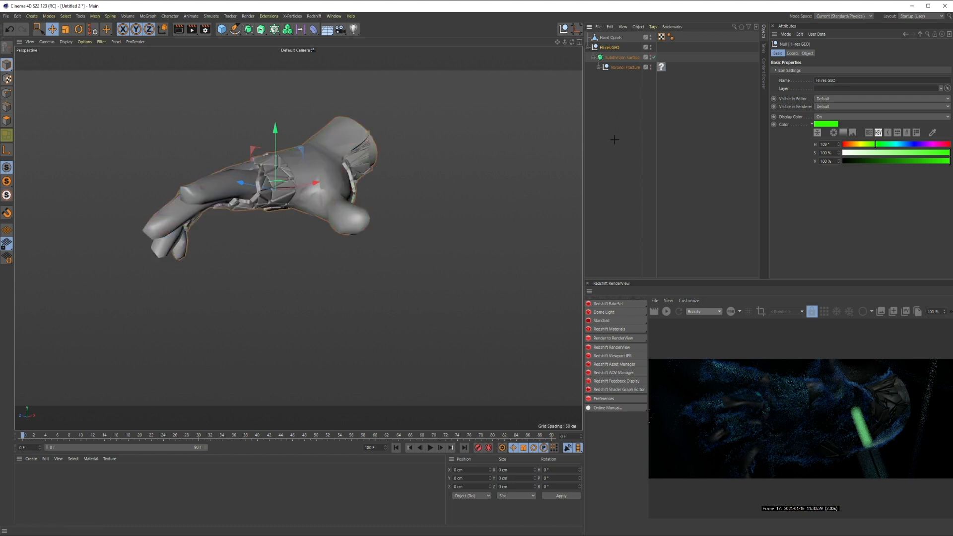
- Isolate the fractured high-resolution hand for inspection, and leave only Hand Quads visible with Hi-res GEO hidden
{"action": "left_click", "coordinate": [615, 138]}
{"action": "left_click_drag", "start_coordinate": [424, 219], "coordinate": [403, 203], "text": "alt"}
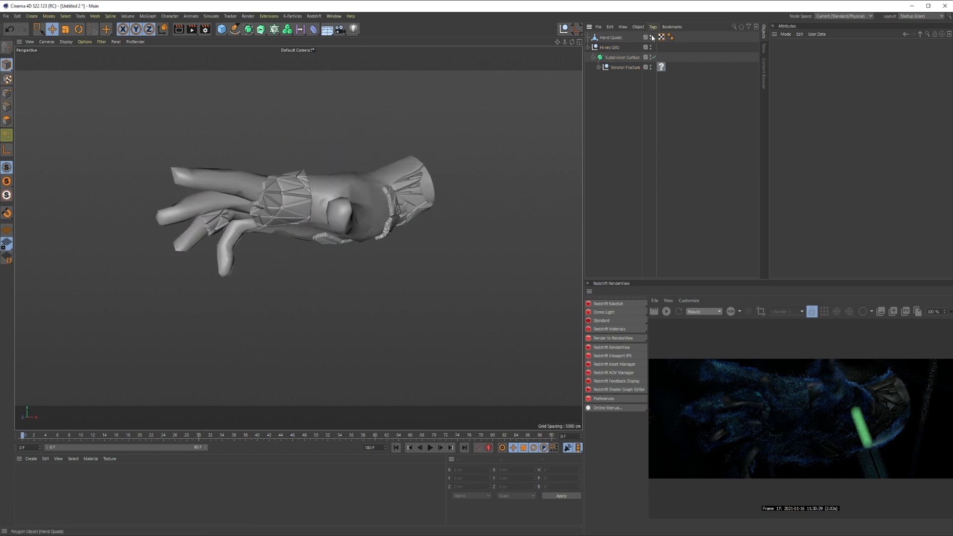
{"action": "double_click", "coordinate": [650, 38], "text": "alt"}
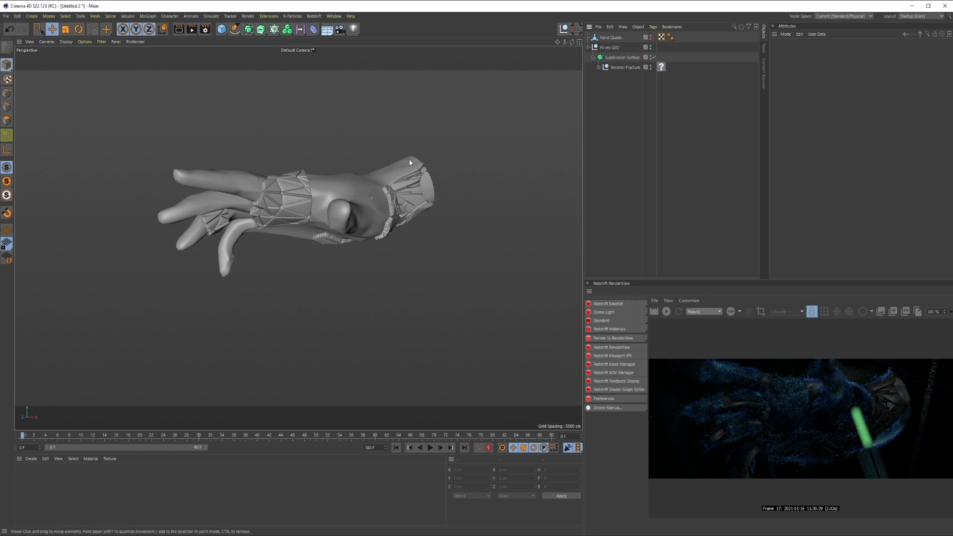
{"action": "left_click", "coordinate": [650, 46]}
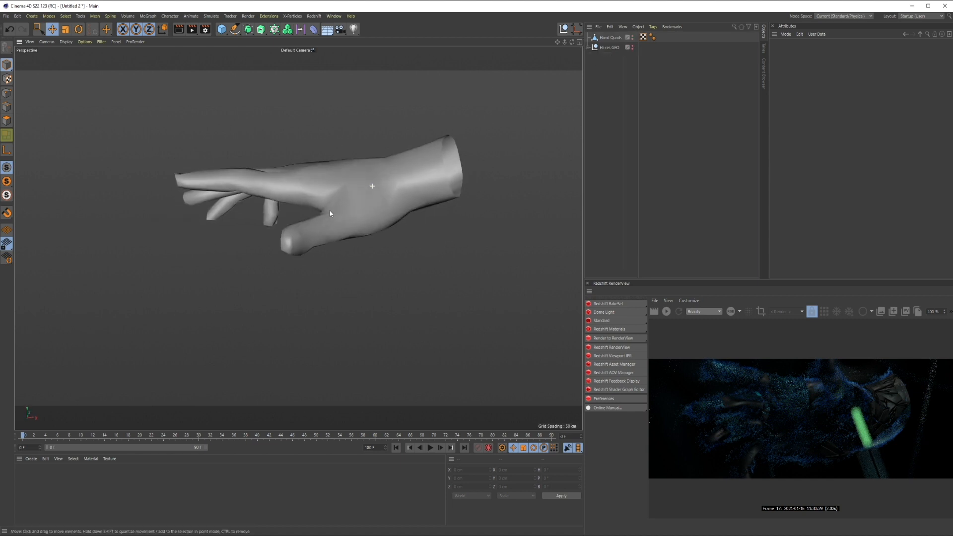
{"action": "left_click_drag", "start_coordinate": [329, 210], "coordinate": [387, 201], "text": "alt"}
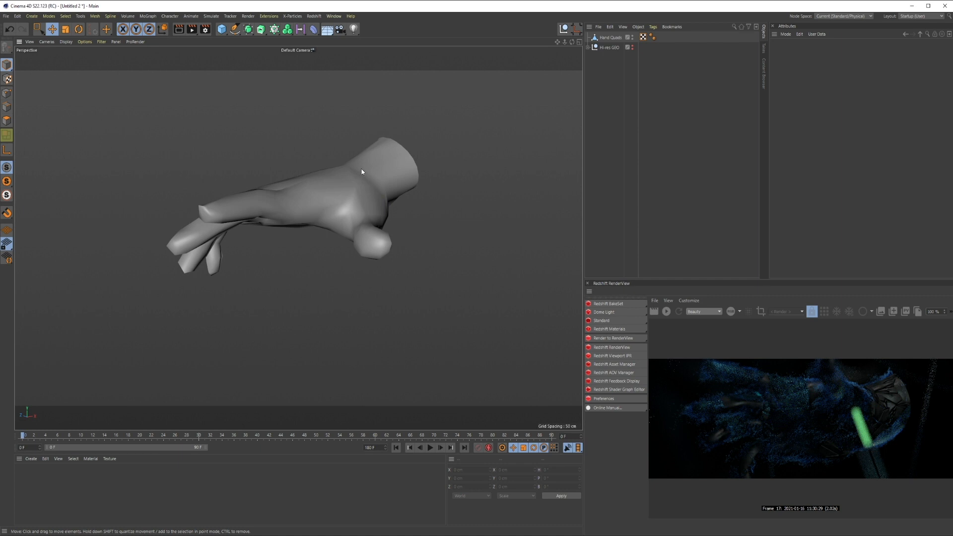
{"action": "left_click_drag", "start_coordinate": [415, 229], "coordinate": [389, 245], "text": "alt"}
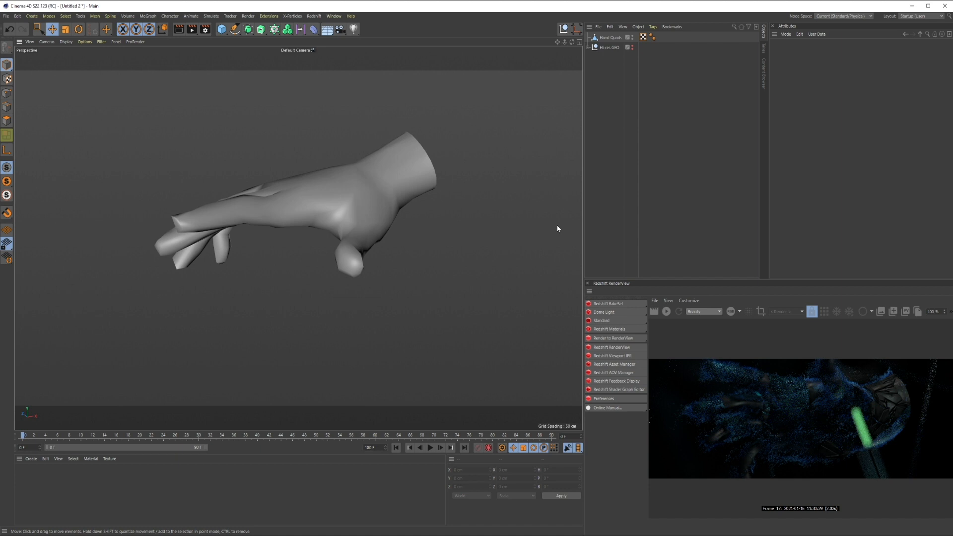
{"action": "left_click_drag", "start_coordinate": [411, 219], "coordinate": [399, 246], "text": "alt"}
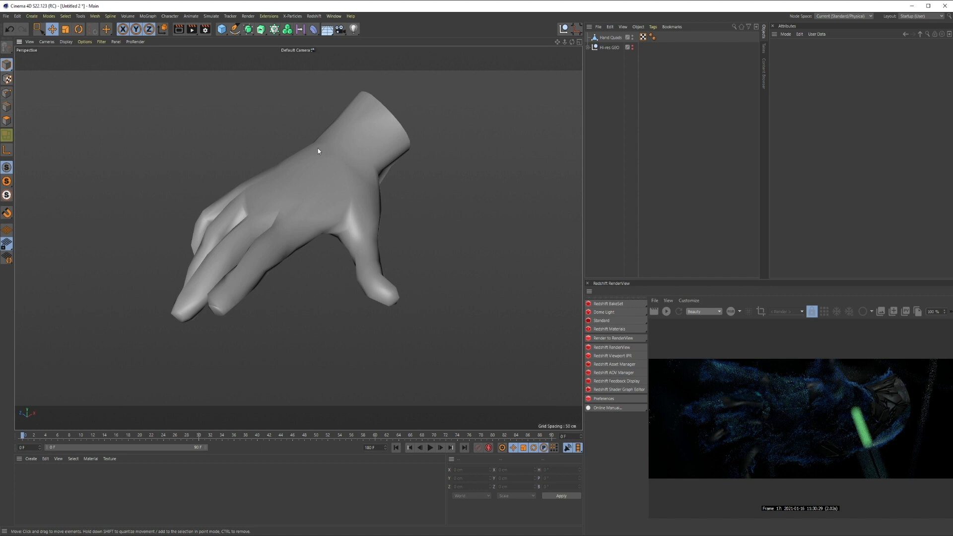
{"action": "left_click_drag", "start_coordinate": [376, 190], "coordinate": [411, 168], "text": "alt"}
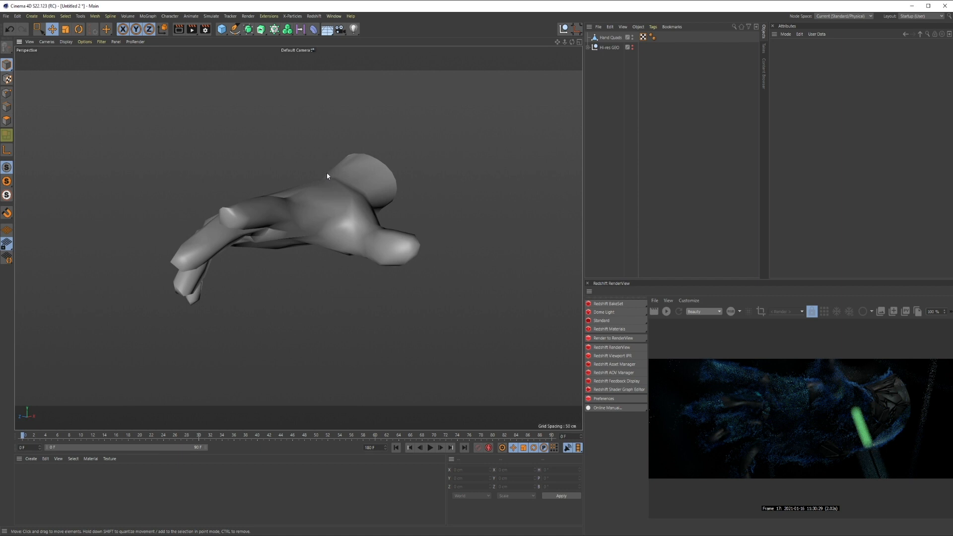
{"action": "left_click_drag", "start_coordinate": [349, 186], "coordinate": [335, 207], "text": "alt"}
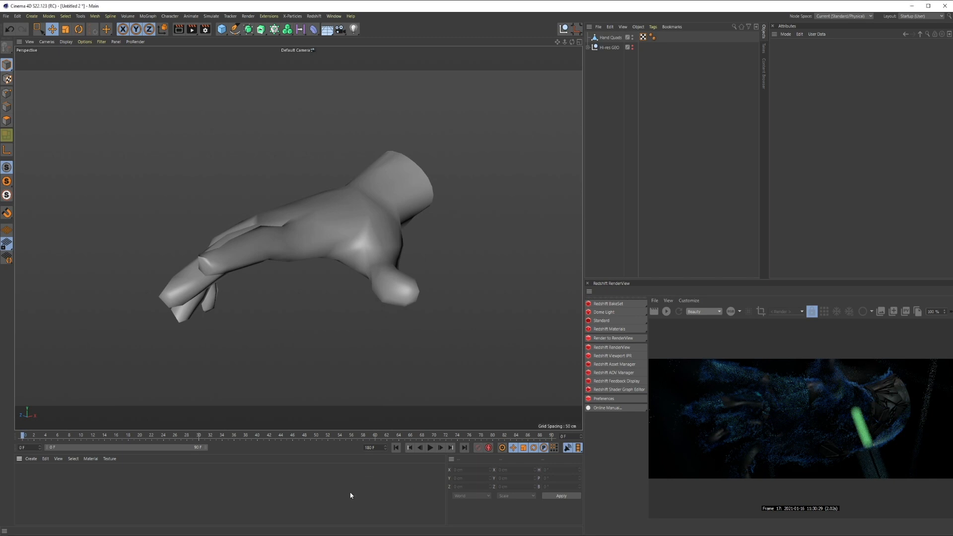
- Create a new material, apply it to the hand, and load a Noise shader into its Color texture
{"action": "double_click", "coordinate": [380, 490]}
{"action": "left_click_drag", "start_coordinate": [45, 491], "coordinate": [356, 254]}
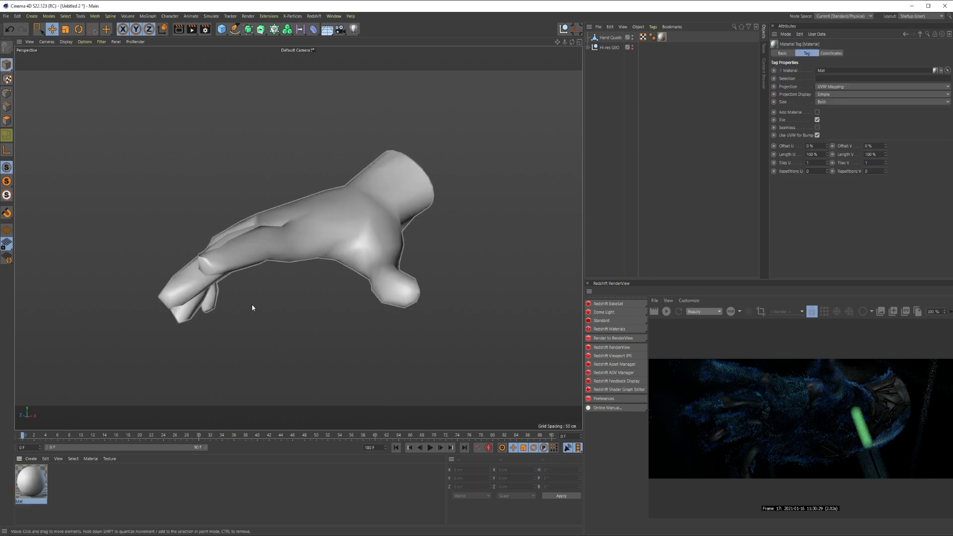
{"action": "double_click", "coordinate": [31, 481]}
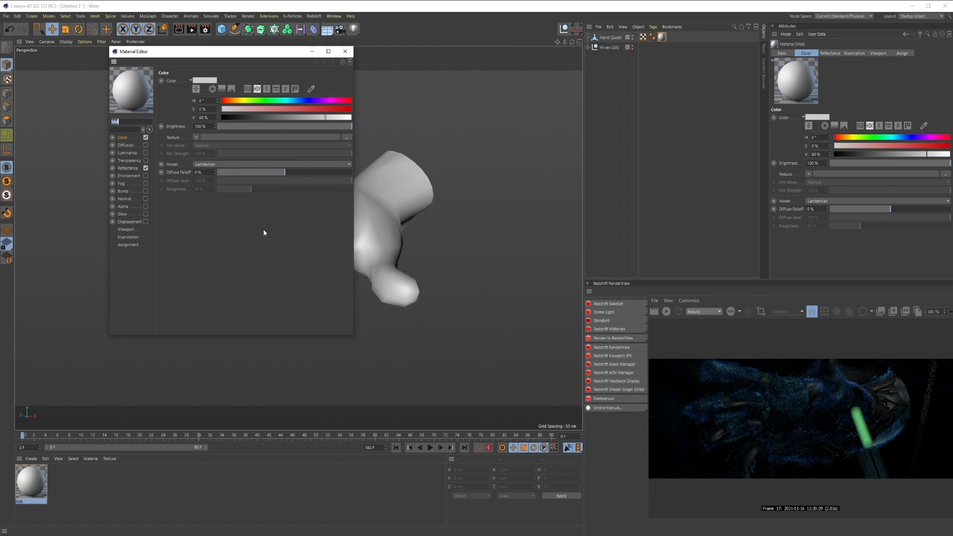
{"action": "left_click", "coordinate": [196, 138]}
{"action": "left_click", "coordinate": [215, 232]}
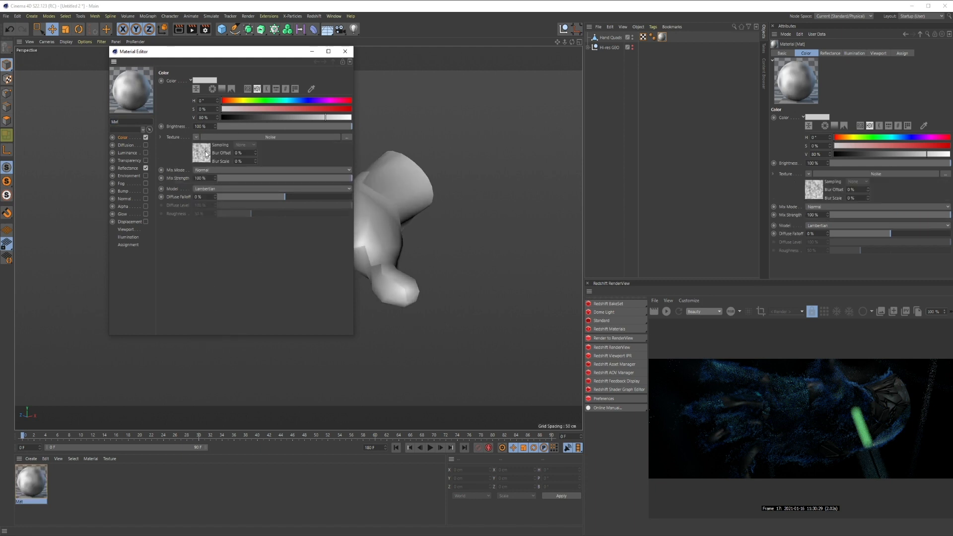
- Harden the noise's black and white contrast by raising Low Clip to about 40%, and close the Material Editor
{"action": "left_click", "coordinate": [206, 154]}
{"action": "left_click_drag", "start_coordinate": [235, 276], "coordinate": [283, 273]}
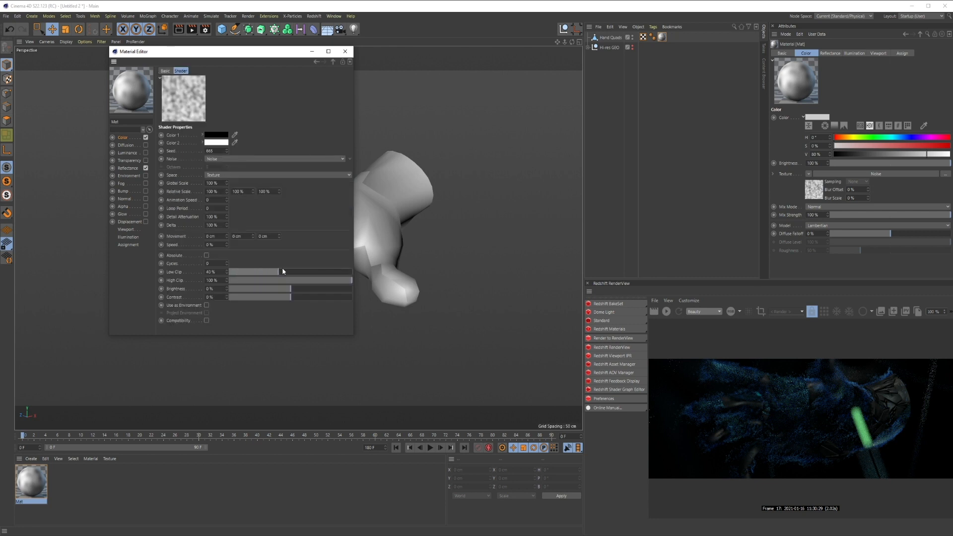
{"action": "left_click", "coordinate": [344, 51]}
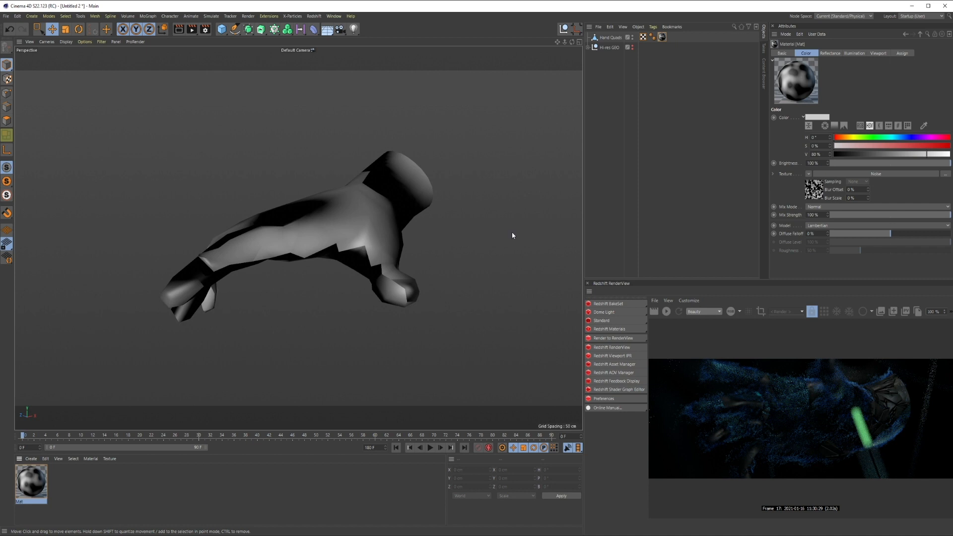
- Add an X-Particles system and play its simulation with the emitter's object properties shown
{"action": "left_click", "coordinate": [292, 15]}
{"action": "left_click", "coordinate": [300, 40]}
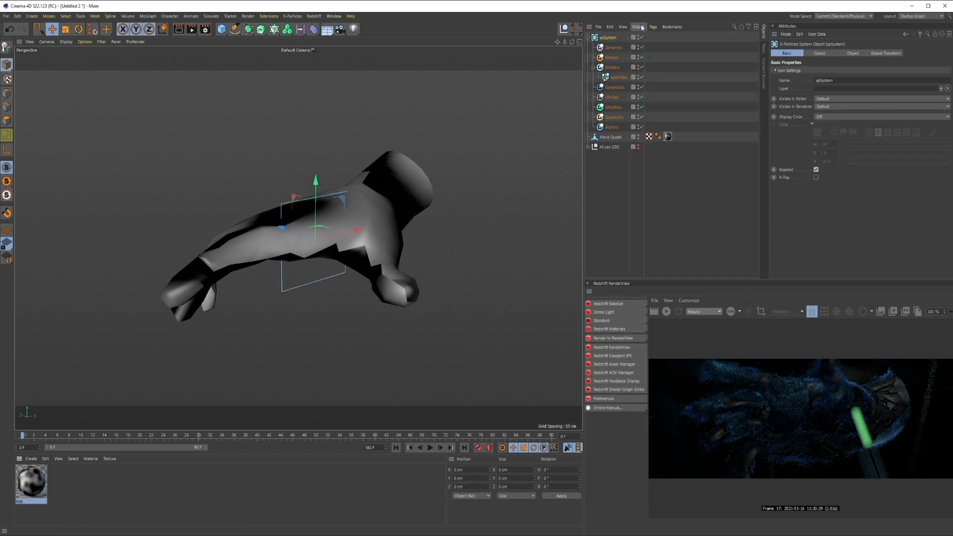
{"action": "left_click", "coordinate": [618, 78]}
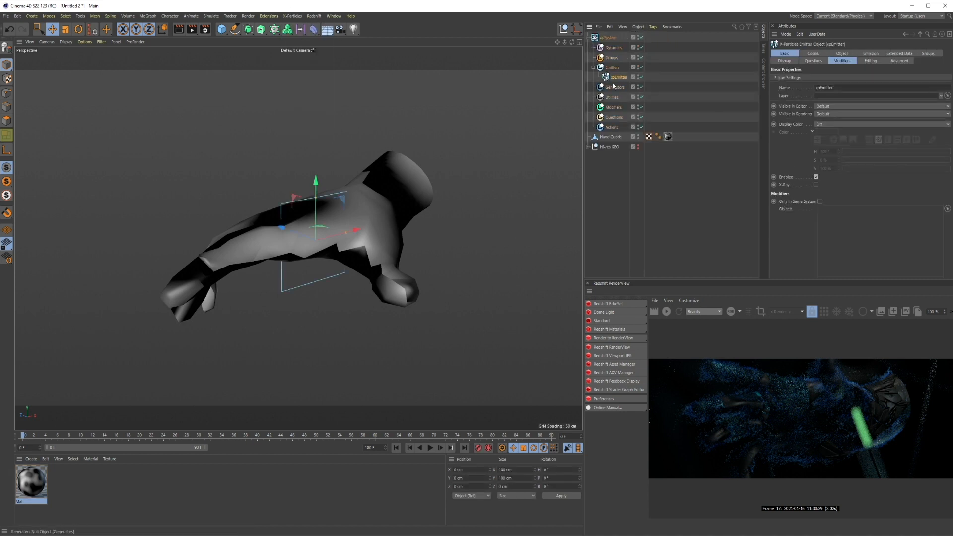
{"action": "left_click", "coordinate": [840, 53]}
{"action": "left_click", "coordinate": [430, 447]}
- Set the Emitter Shape to Object with Hand Quads as the source object, and stop the playback
{"action": "left_click", "coordinate": [831, 88]}
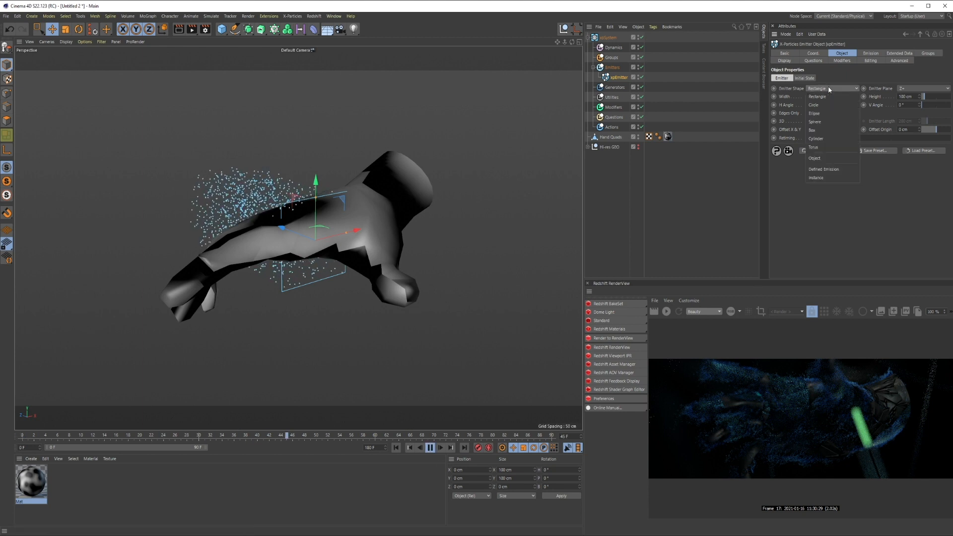
{"action": "left_click", "coordinate": [833, 159]}
{"action": "left_click_drag", "start_coordinate": [611, 137], "coordinate": [827, 113]}
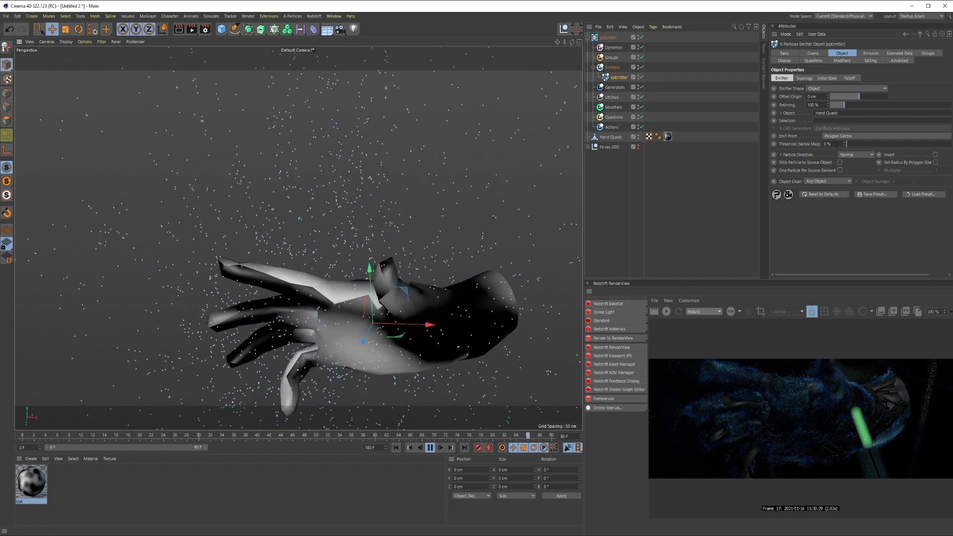
{"action": "left_click", "coordinate": [430, 448]}
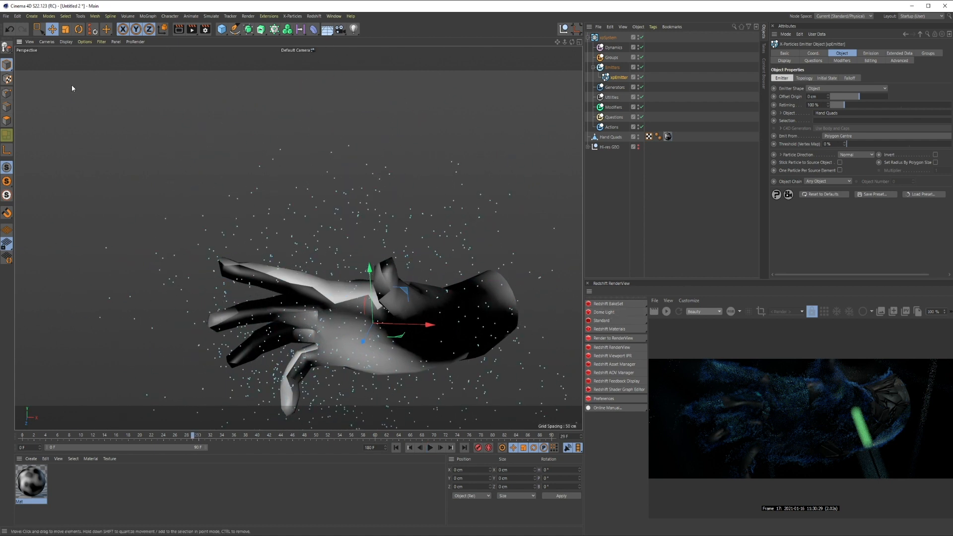
- Display the viewport shading with polygon lines and inspect how particles leave the hand's polygons
{"action": "left_click", "coordinate": [46, 42]}
{"action": "left_click", "coordinate": [63, 62]}
{"action": "mouse_move", "coordinate": [174, 111]}
{"action": "left_mouse_down", "text": "alt"}
{"action": "mouse_move", "coordinate": [425, 328]}
{"action": "mouse_move", "coordinate": [340, 212]}
{"action": "mouse_move", "coordinate": [356, 253]}
{"action": "left_mouse_up", "text": "alt"}
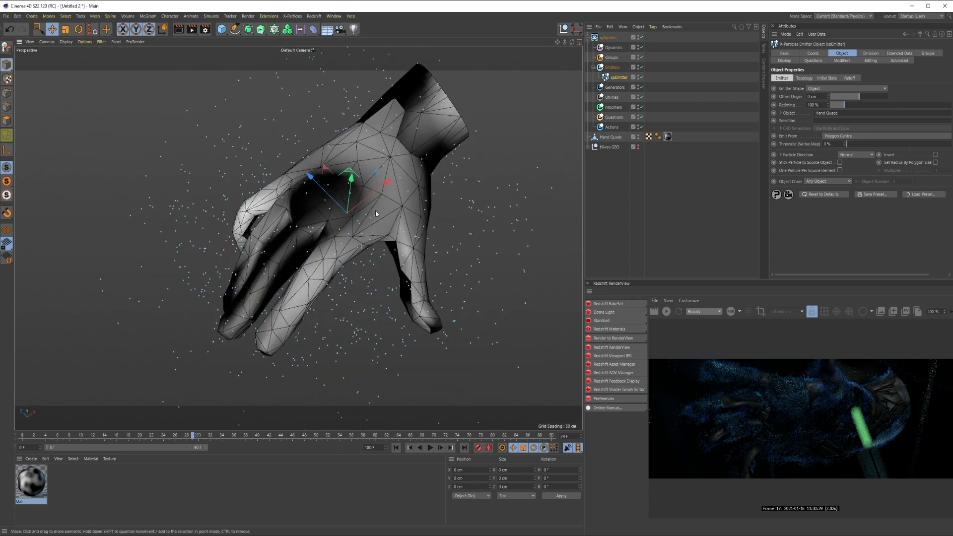
{"action": "left_click_drag", "start_coordinate": [381, 226], "coordinate": [498, 198], "text": "alt"}
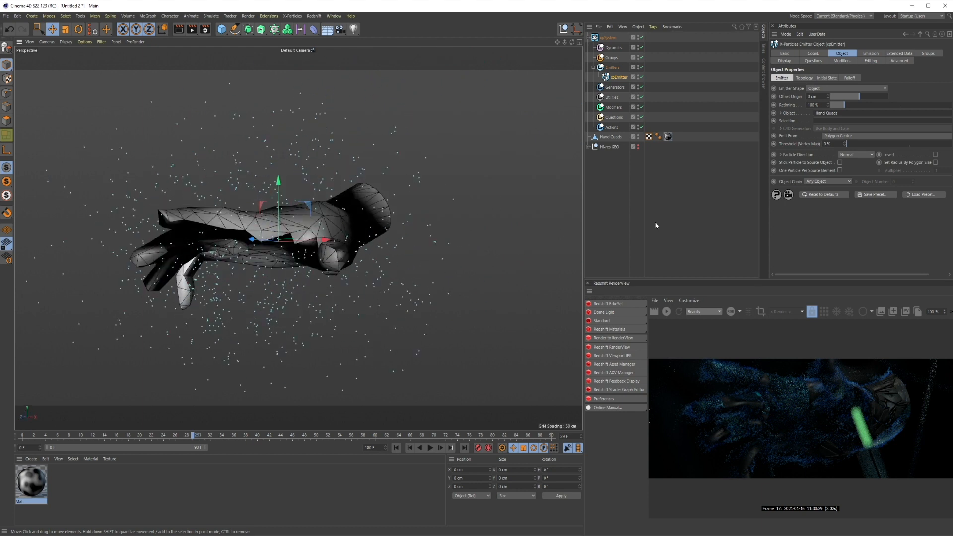
- Try emitting from Polygon Area, and change Emit From to Texture using the hand's material tag as Texture Tag
{"action": "left_click", "coordinate": [857, 136]}
{"action": "left_click", "coordinate": [843, 153]}
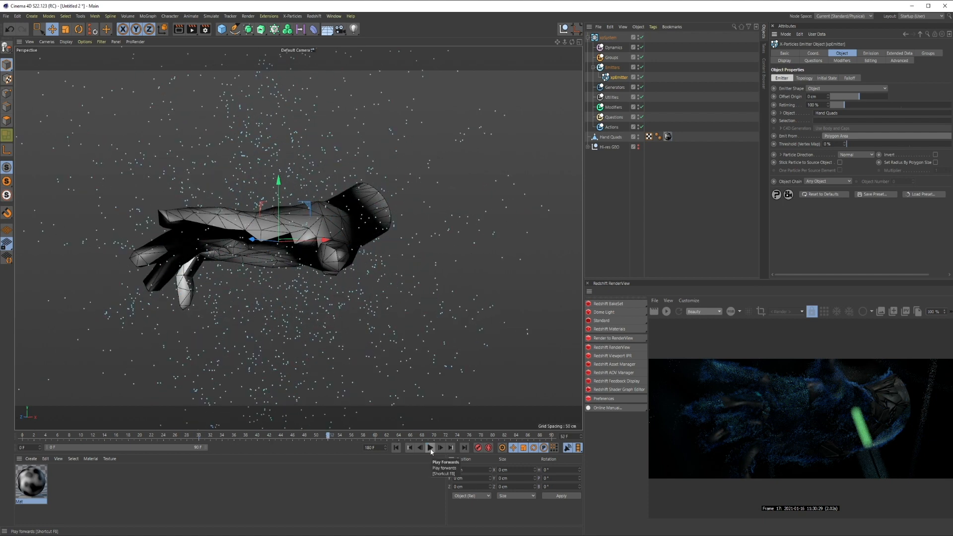
{"action": "left_click", "coordinate": [837, 136]}
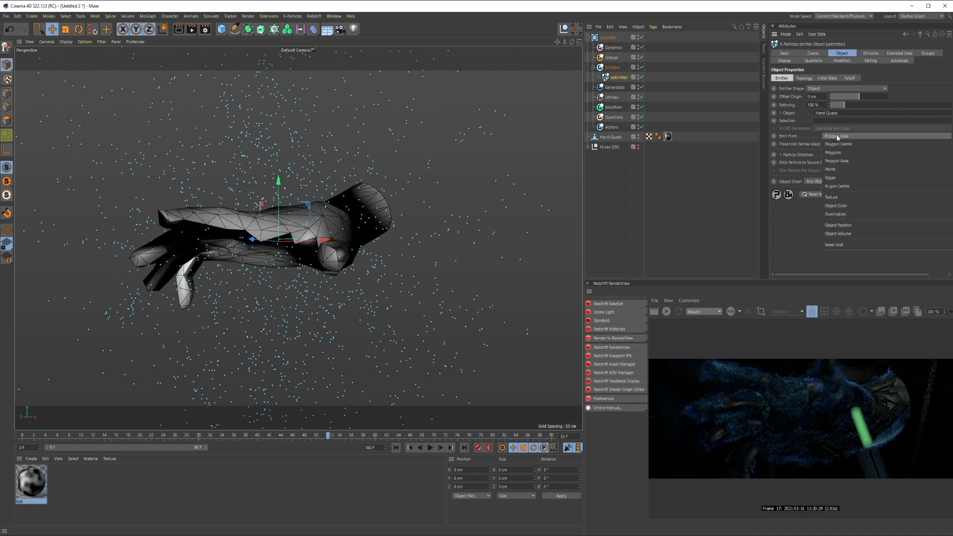
{"action": "left_click", "coordinate": [838, 197]}
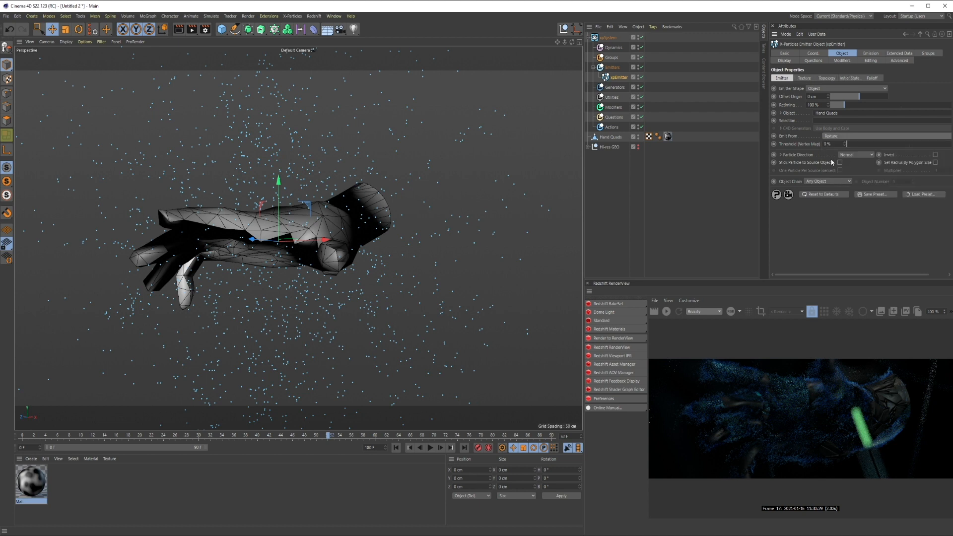
{"action": "left_click", "coordinate": [804, 78]}
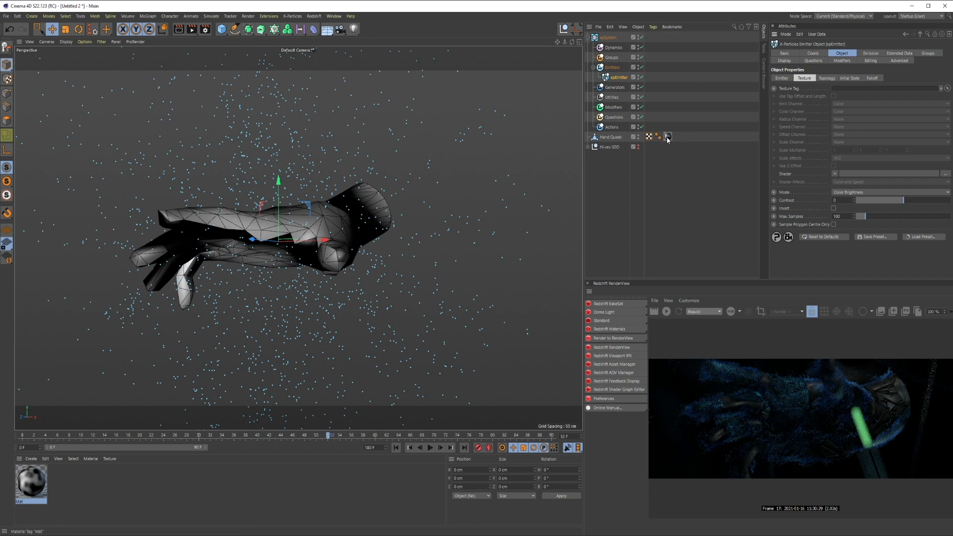
{"action": "left_click_drag", "start_coordinate": [845, 93], "coordinate": [847, 92]}
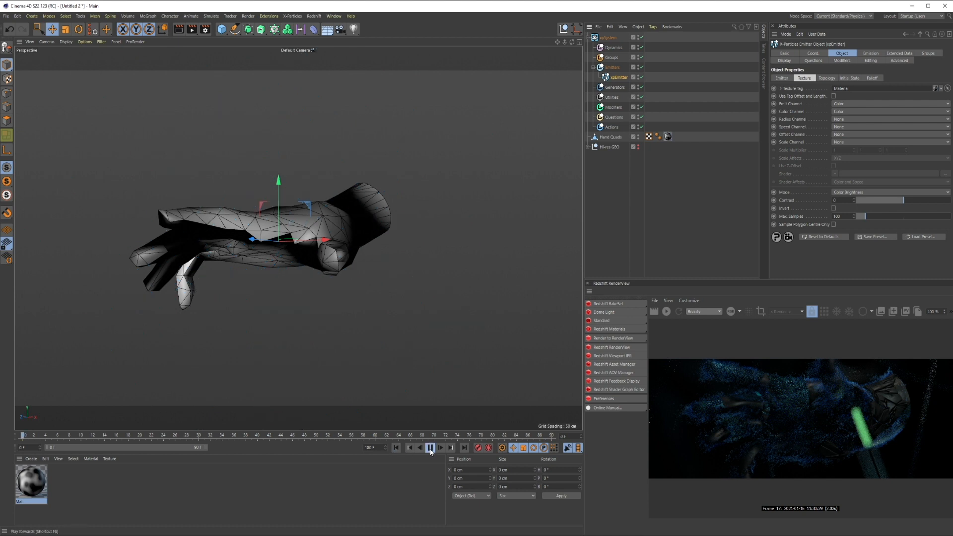
{"action": "left_click_drag", "start_coordinate": [358, 289], "coordinate": [478, 341], "text": "alt"}
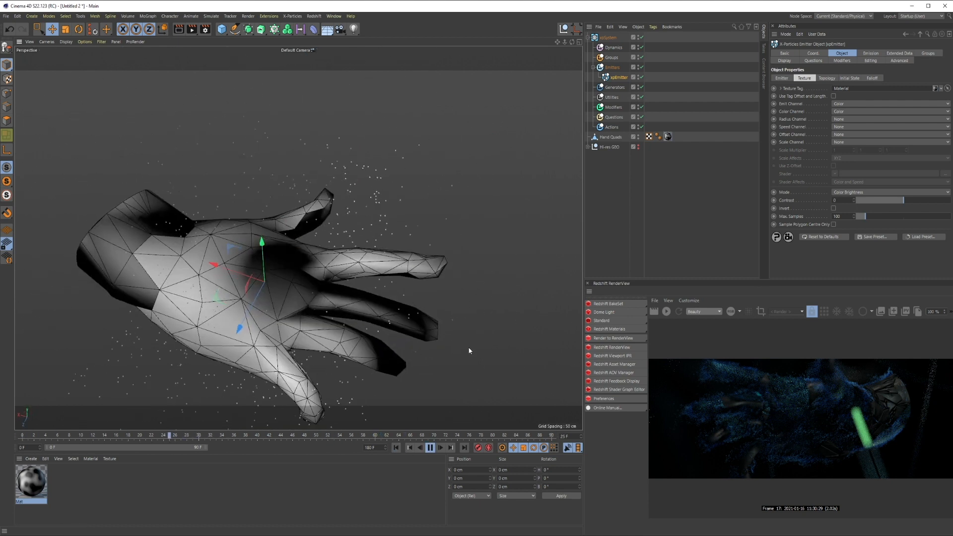
- Set the emitter's particle Speed to 0 cm in the emission settings
{"action": "left_click", "coordinate": [871, 53]}
{"action": "type", "text": "0"}
{"action": "key", "text": "Return"}
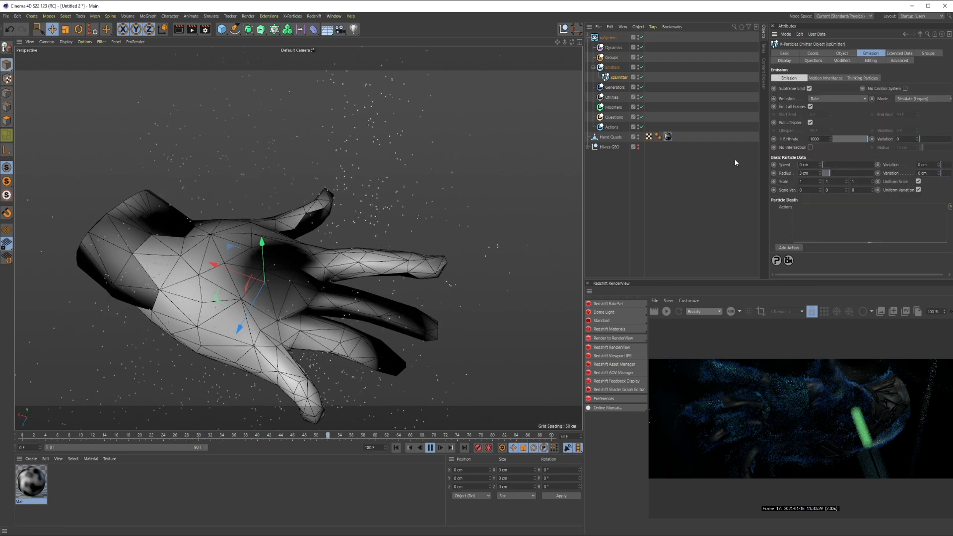
{"action": "left_click_drag", "start_coordinate": [549, 225], "coordinate": [291, 242], "text": "alt"}
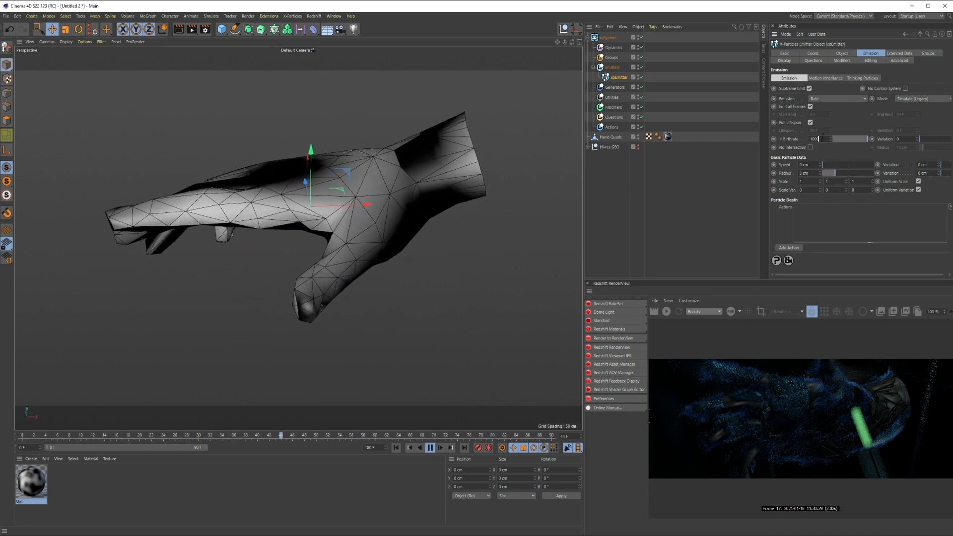
- Inspect the particle distribution over the hand from several angles against its noise material, stop the playback and return to frame 0
{"action": "left_click_drag", "start_coordinate": [528, 174], "coordinate": [360, 223], "text": "alt"}
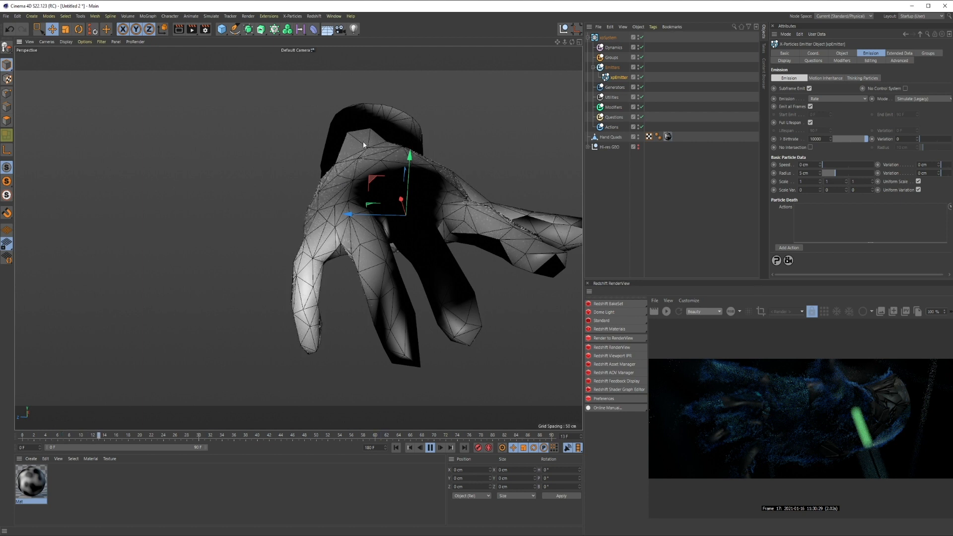
{"action": "left_click_drag", "start_coordinate": [436, 249], "coordinate": [386, 243], "text": "alt"}
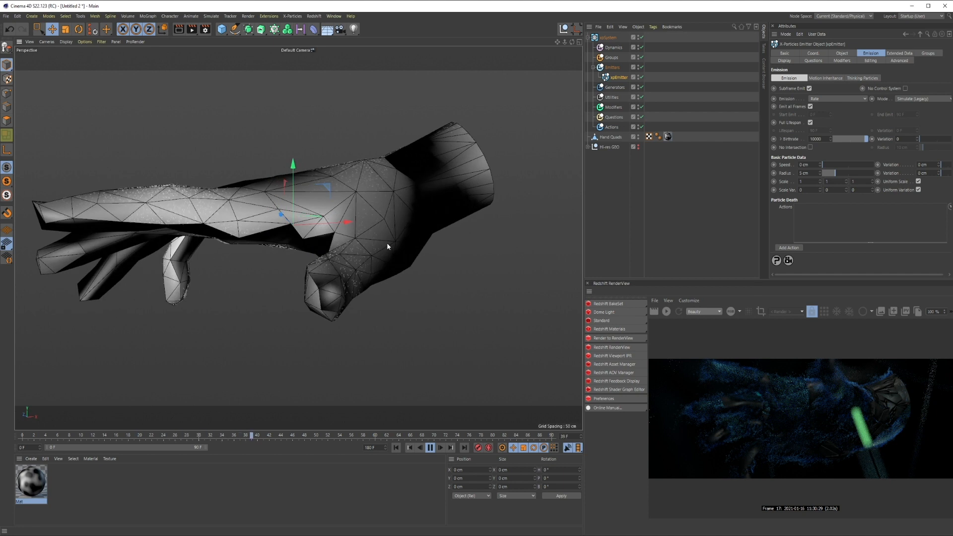
{"action": "double_click", "coordinate": [34, 483]}
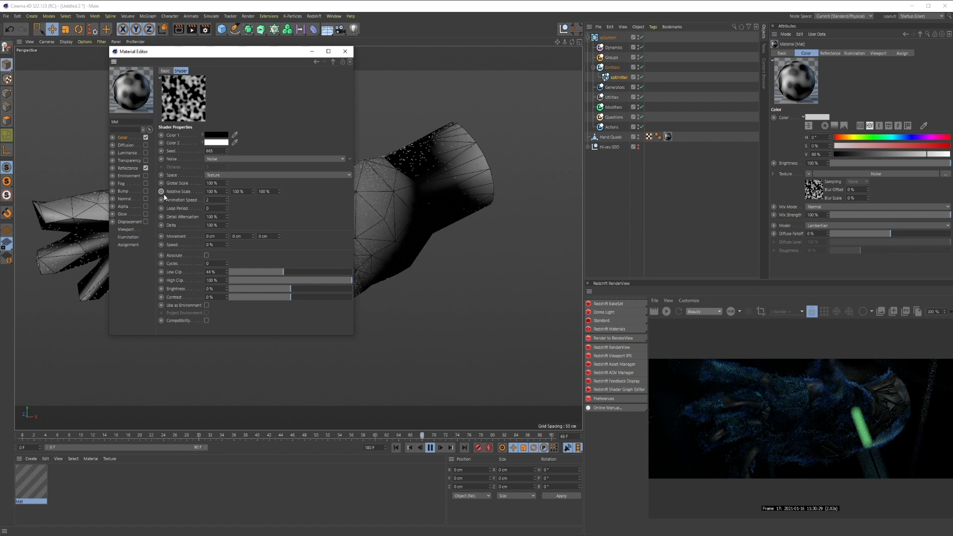
{"action": "left_click", "coordinate": [312, 51]}
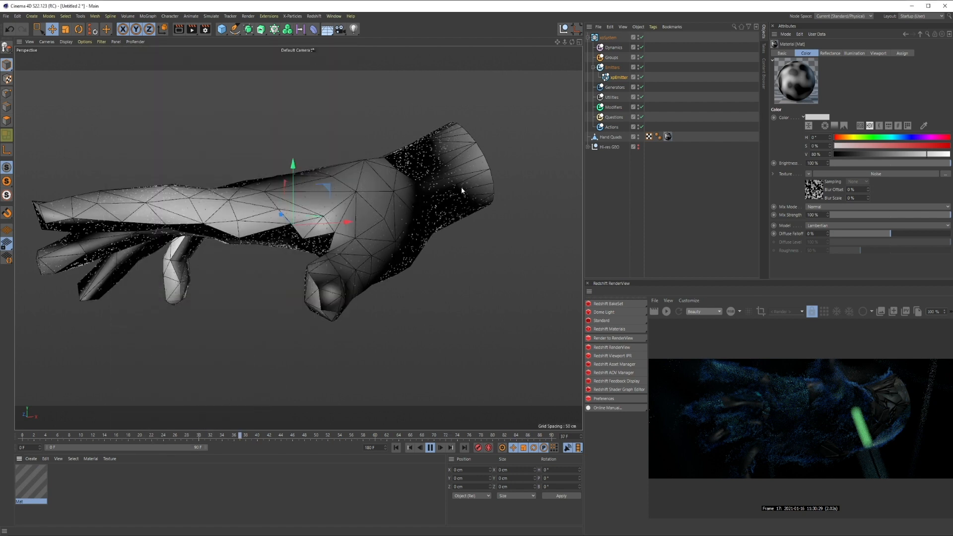
{"action": "left_click", "coordinate": [430, 447]}
{"action": "left_click_drag", "start_coordinate": [385, 278], "coordinate": [387, 272], "text": "alt"}
{"action": "scroll", "coordinate": [385, 274], "scroll_direction": "down", "scroll_amount": 4}
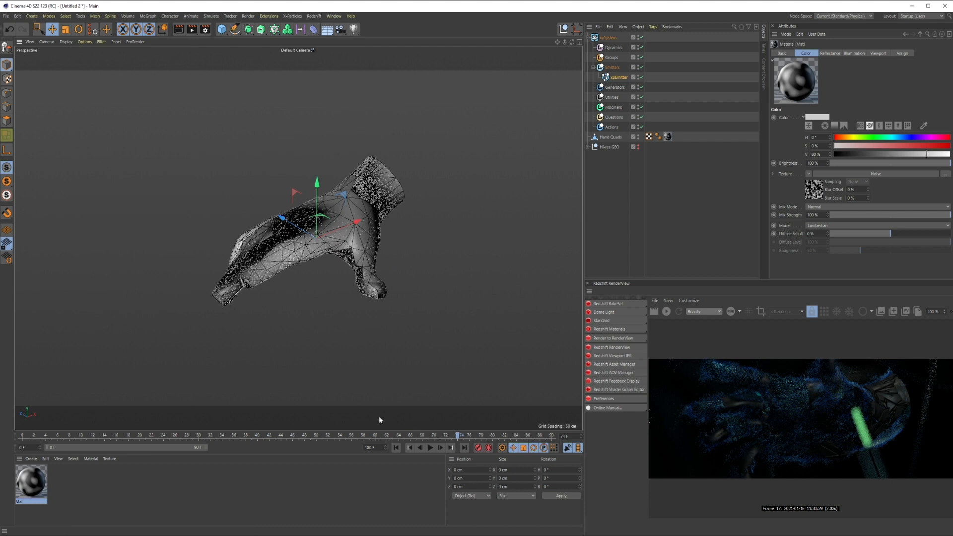
{"action": "left_click", "coordinate": [34, 435]}
{"action": "left_click_drag", "start_coordinate": [122, 437], "coordinate": [15, 438]}
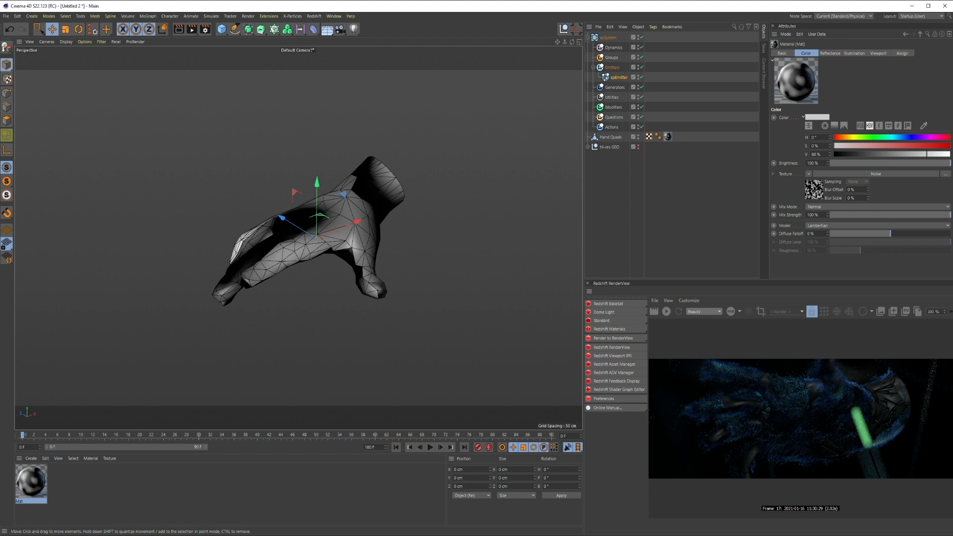
- In the hand material's noise shader, set Global Scale to 300% and Low Clip to about 55%
{"action": "double_click", "coordinate": [31, 474]}
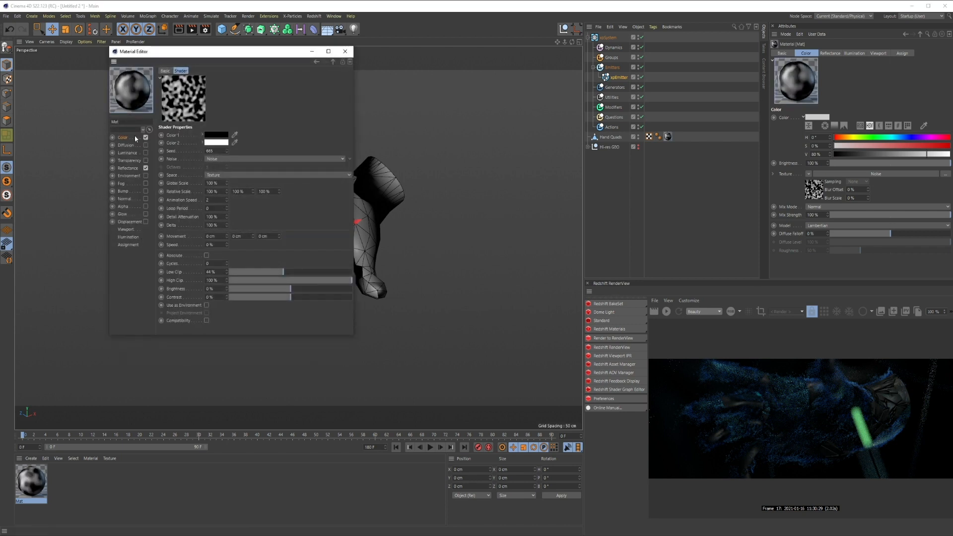
{"action": "left_click", "coordinate": [343, 53]}
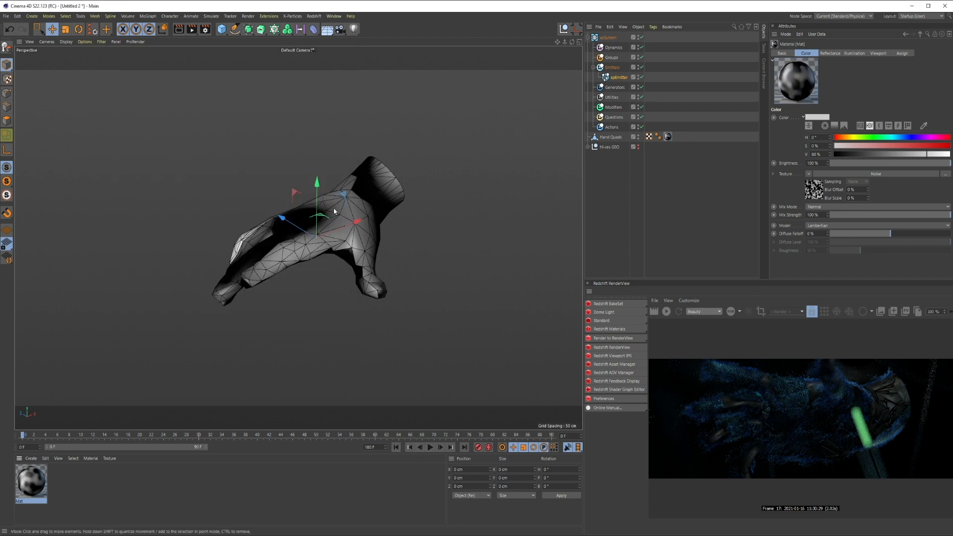
{"action": "double_click", "coordinate": [38, 480]}
{"action": "left_click", "coordinate": [202, 157]}
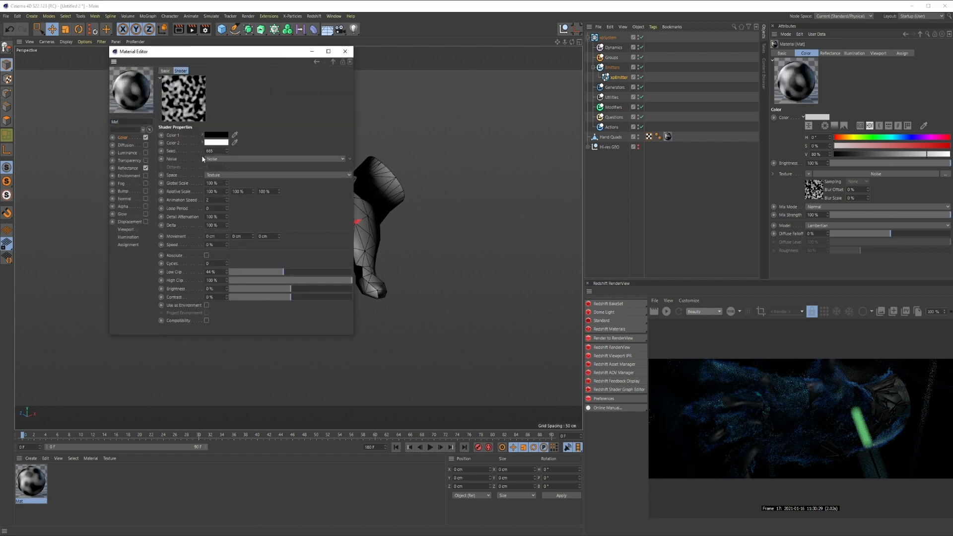
{"action": "left_click_drag", "start_coordinate": [263, 273], "coordinate": [320, 274]}
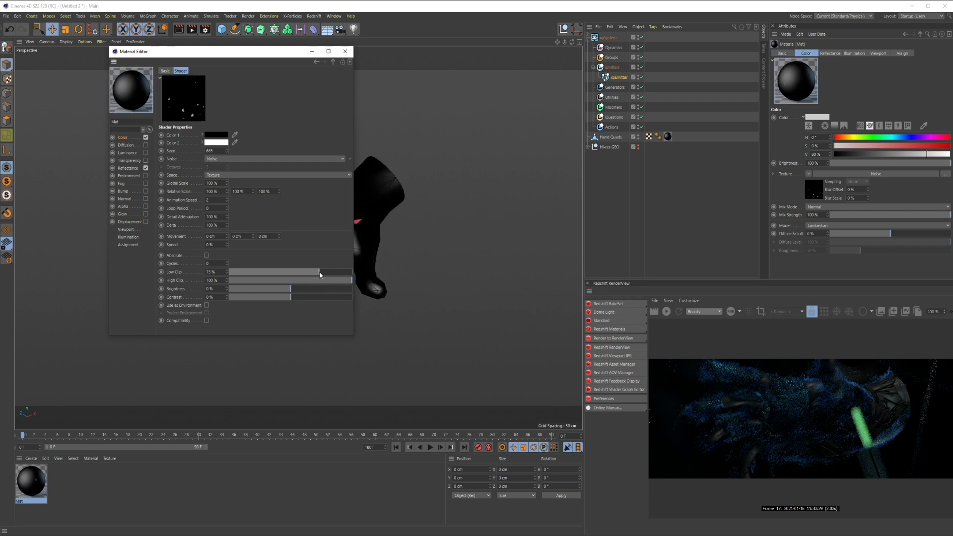
{"action": "type", "text": "300"}
{"action": "key", "text": "Return"}
{"action": "left_click_drag", "start_coordinate": [300, 269], "coordinate": [290, 270]}
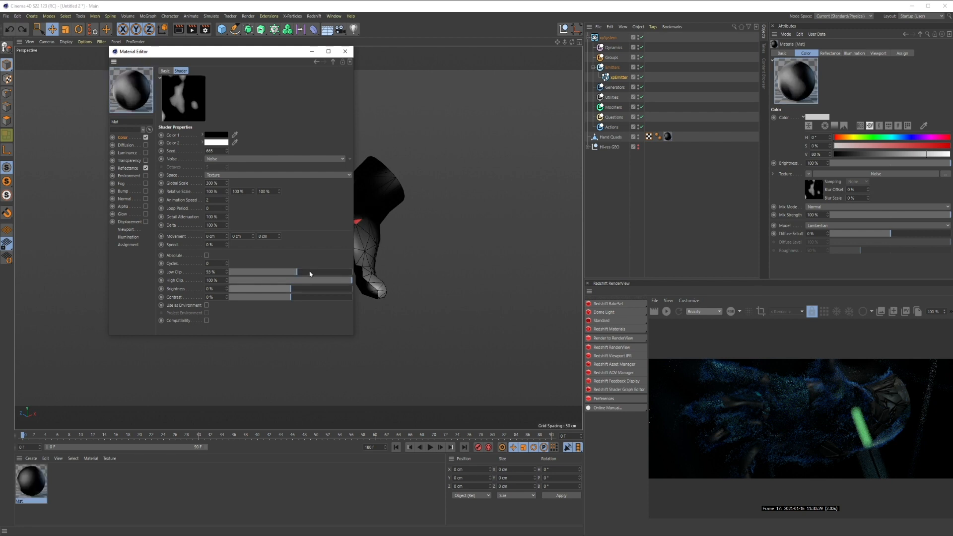
{"action": "left_click", "coordinate": [345, 51]}
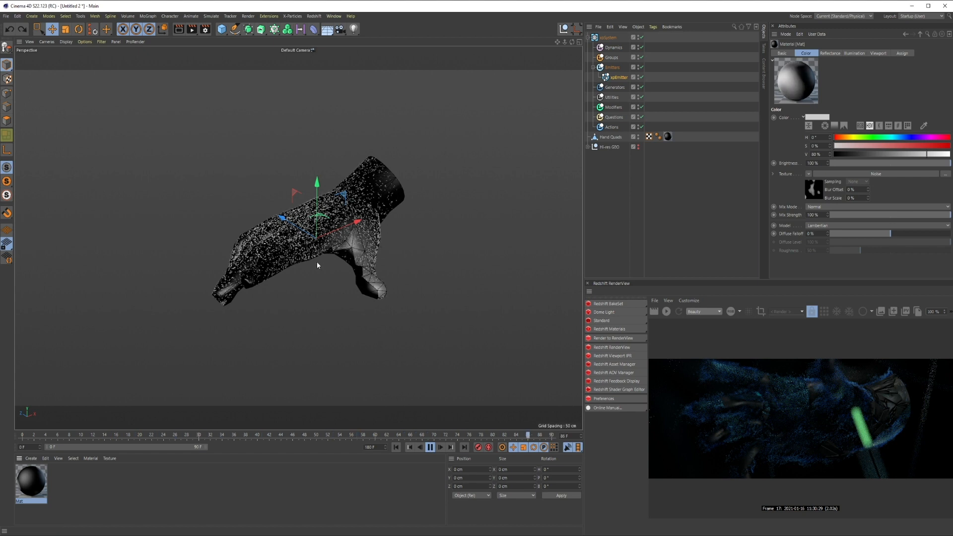
- Set the emitter's particle Speed to 50 cm and inspect the emission around the hand from different angles
{"action": "left_click", "coordinate": [617, 77]}
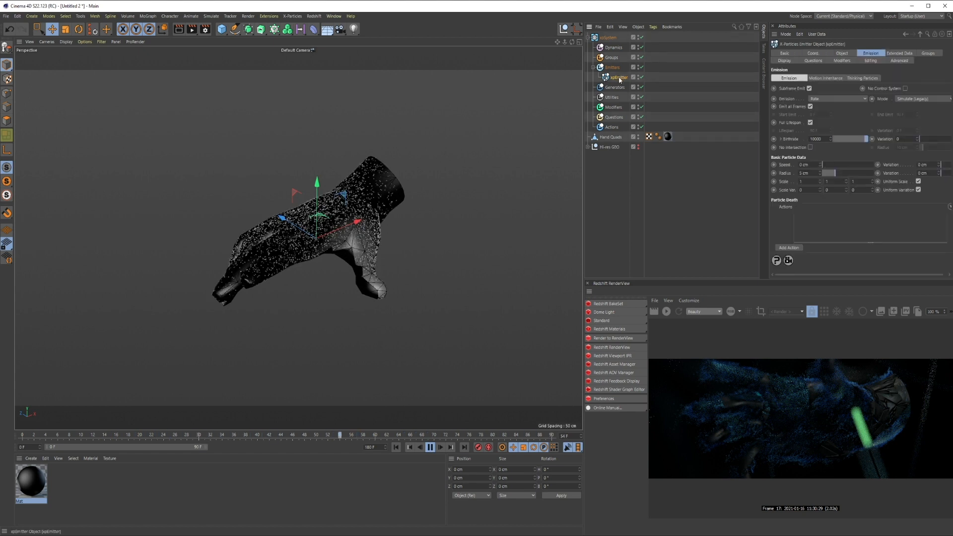
{"action": "left_click_drag", "start_coordinate": [813, 165], "coordinate": [743, 169]}
{"action": "type", "text": "50"}
{"action": "key", "text": "Return"}
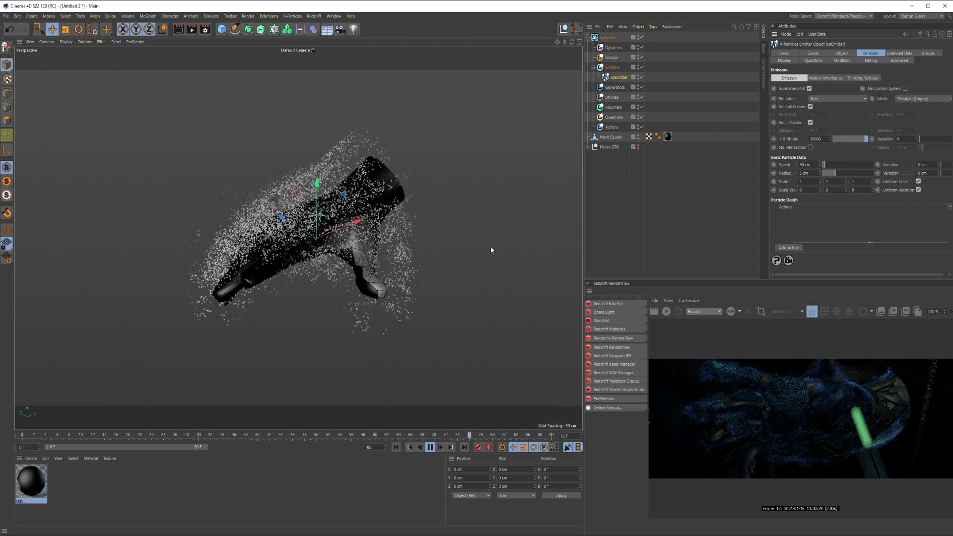
{"action": "left_click_drag", "start_coordinate": [490, 247], "coordinate": [439, 228], "text": "alt"}
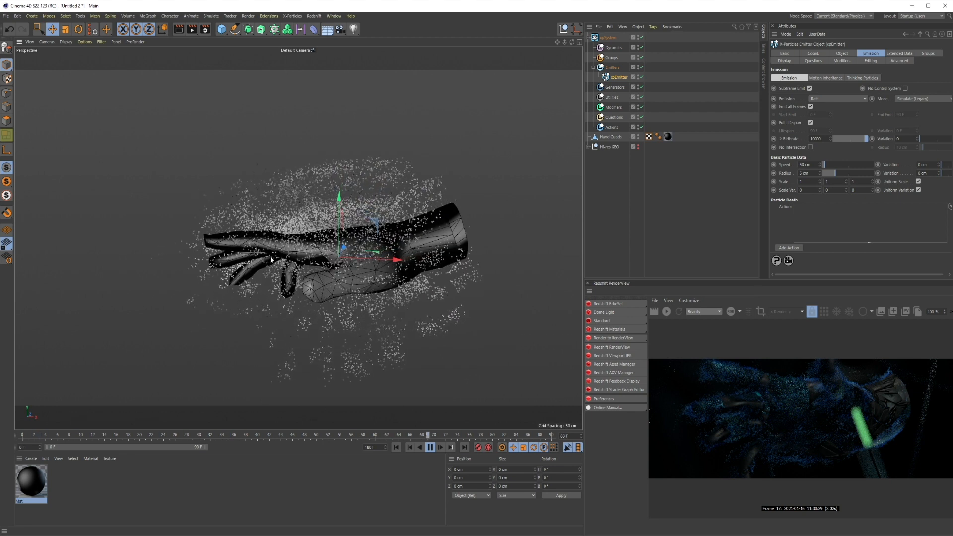
{"action": "left_click_drag", "start_coordinate": [271, 258], "coordinate": [308, 276], "text": "alt"}
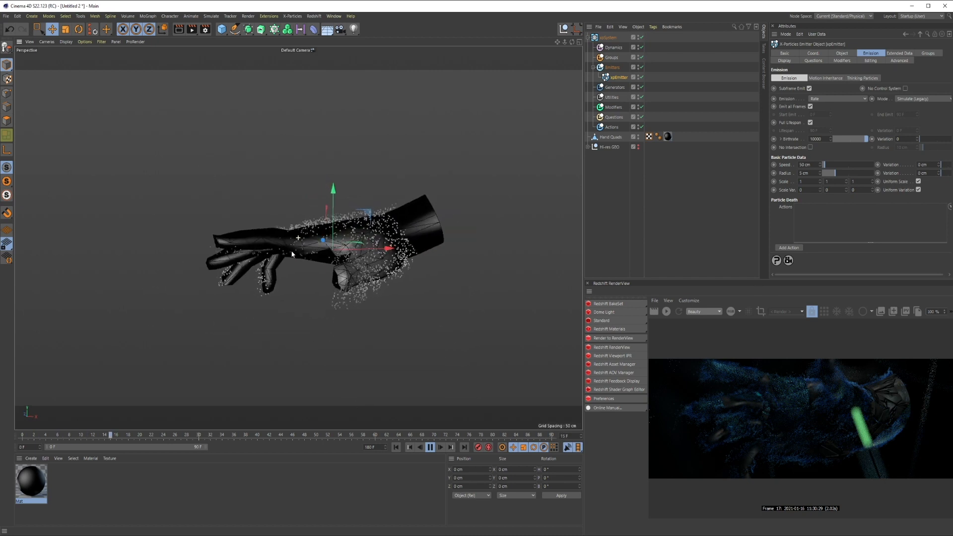
- Add an xpFlowField dynamics object to the particle system and disable its Random layer
{"action": "left_click", "coordinate": [613, 48]}
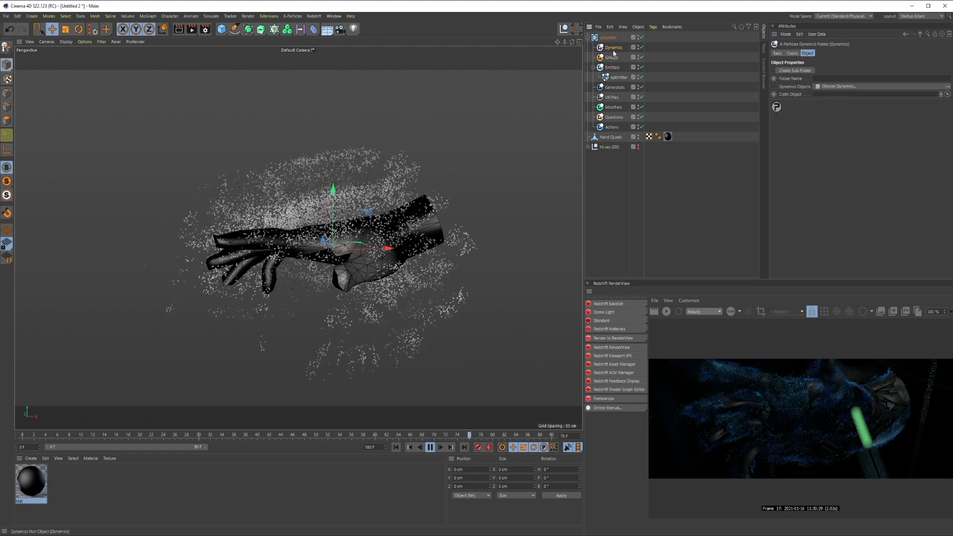
{"action": "left_click", "coordinate": [948, 86]}
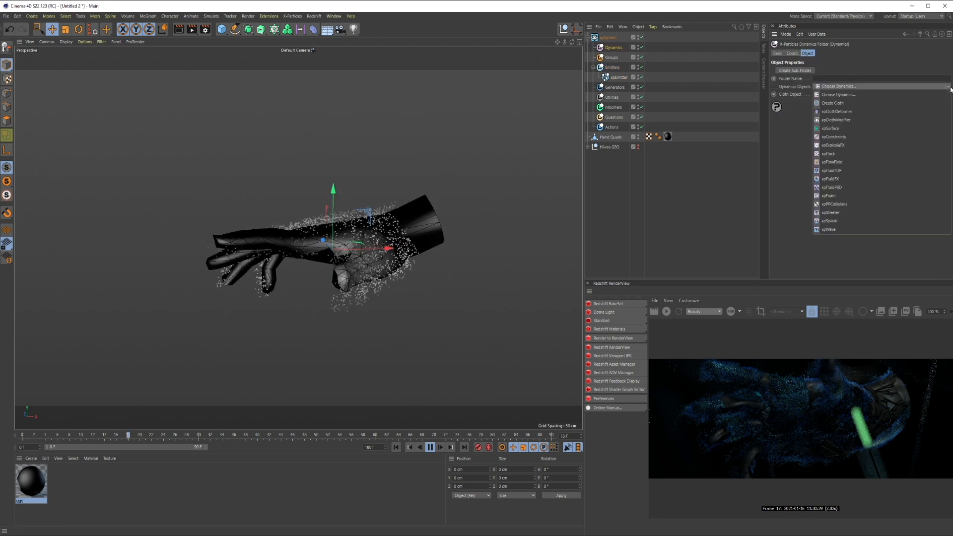
{"action": "left_click", "coordinate": [832, 161]}
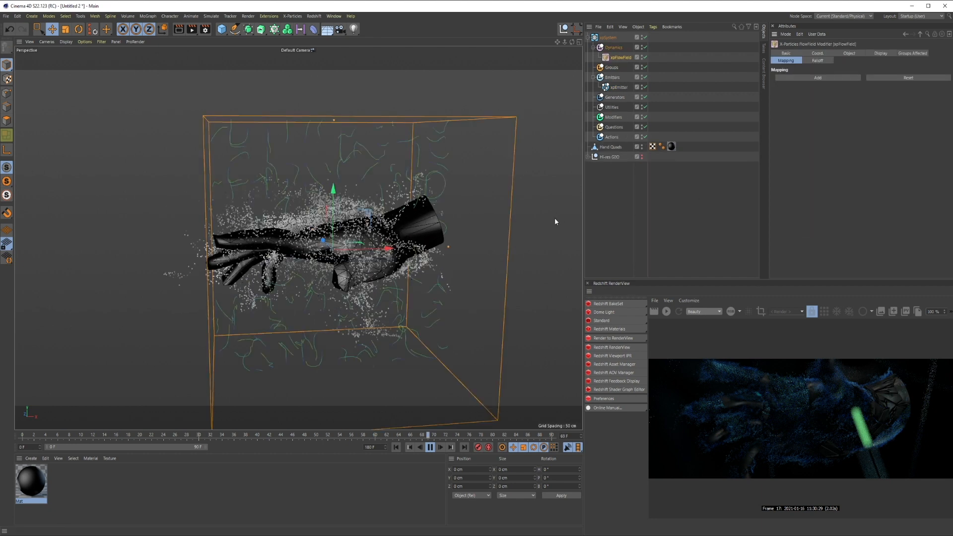
{"action": "left_click_drag", "start_coordinate": [366, 251], "coordinate": [253, 294], "text": "alt"}
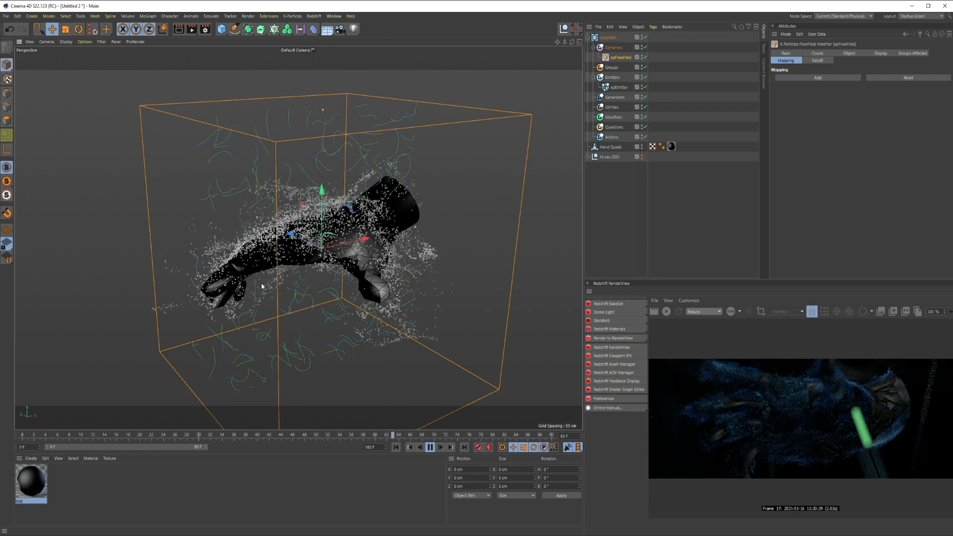
{"action": "left_click", "coordinate": [849, 54]}
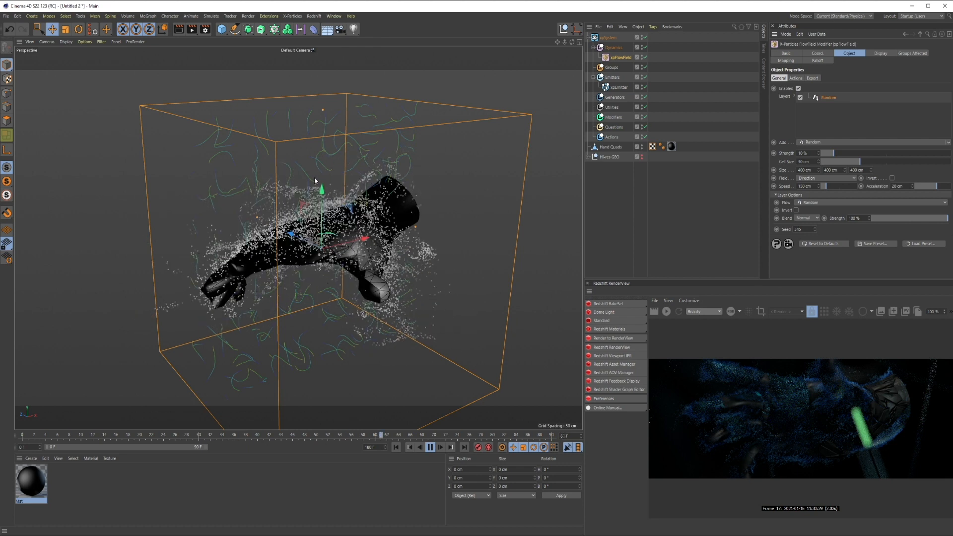
{"action": "left_click", "coordinate": [799, 97]}
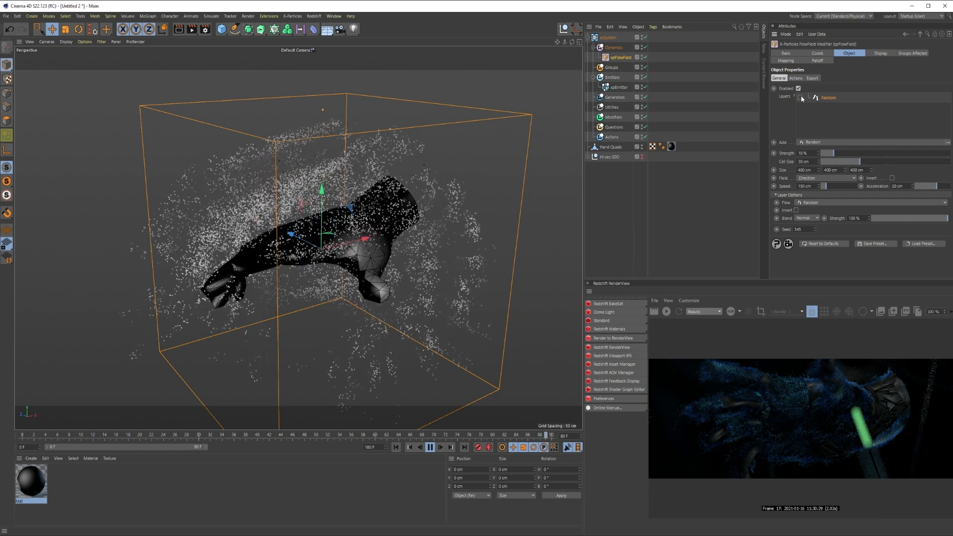
- Create a Helix spline, try it as the object of a Surface Tangent layer in the flow field, and delete that layer
{"action": "left_click", "coordinate": [235, 29]}
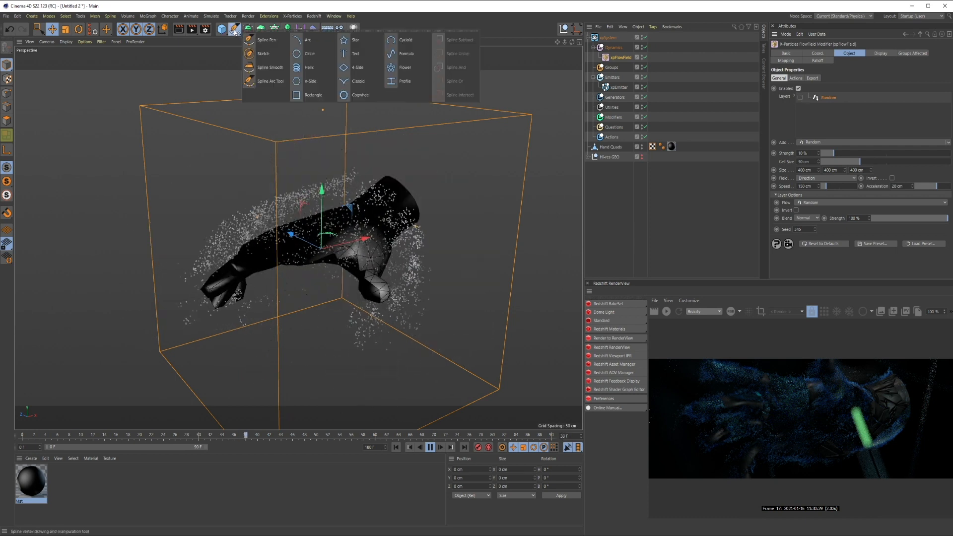
{"action": "left_click", "coordinate": [308, 66]}
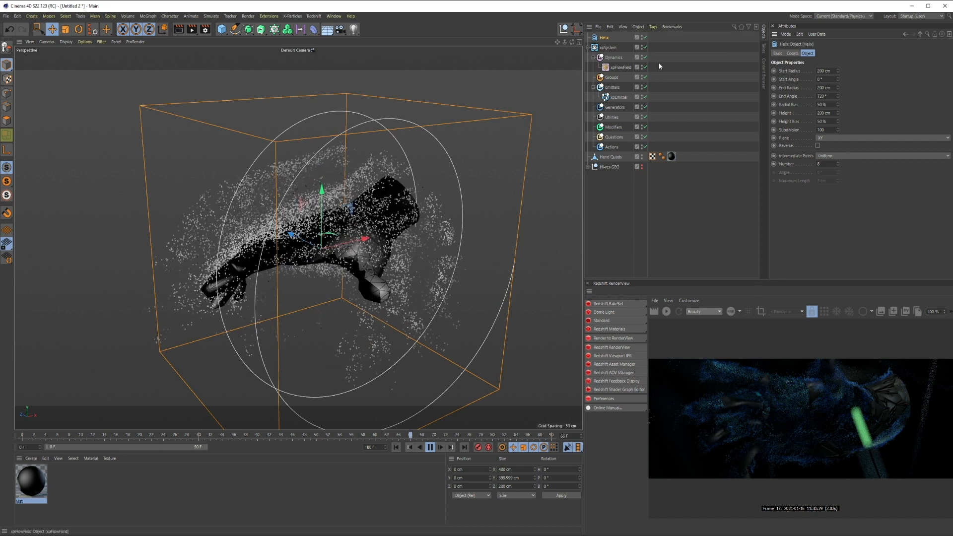
{"action": "left_click", "coordinate": [621, 67]}
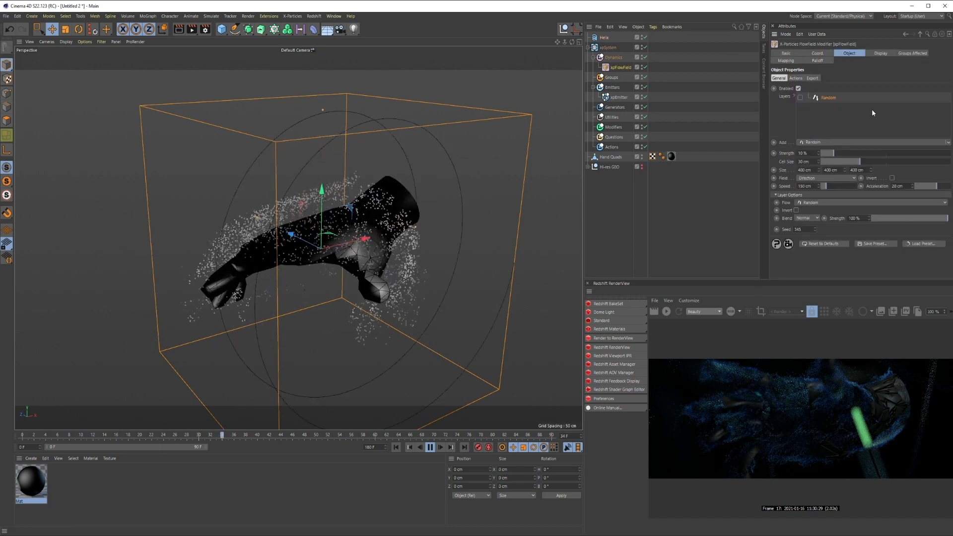
{"action": "left_click", "coordinate": [947, 142]}
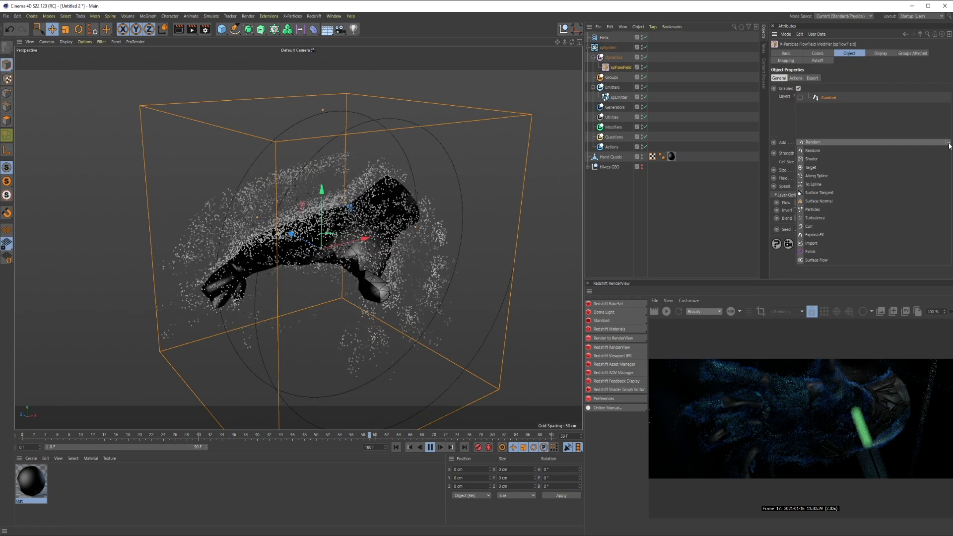
{"action": "left_click", "coordinate": [830, 193]}
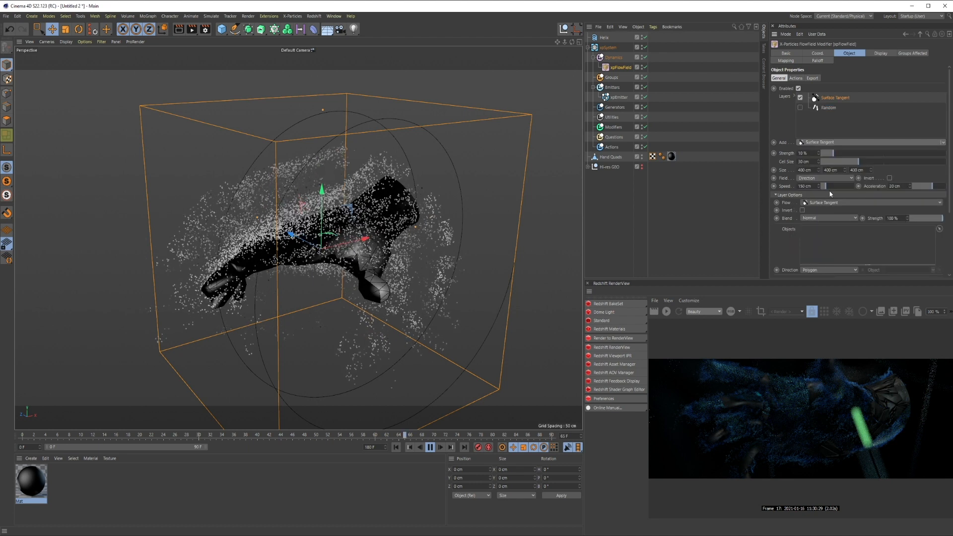
{"action": "left_click_drag", "start_coordinate": [826, 238], "coordinate": [821, 236]}
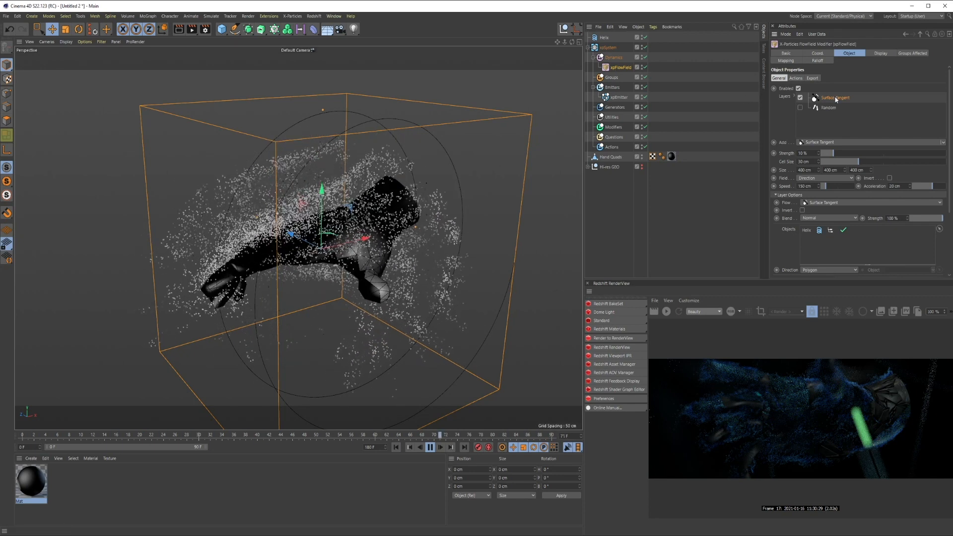
{"action": "key", "text": "Delete"}
- Try a Turbulence layer in the flow field and delete it again
{"action": "left_click", "coordinate": [947, 142]}
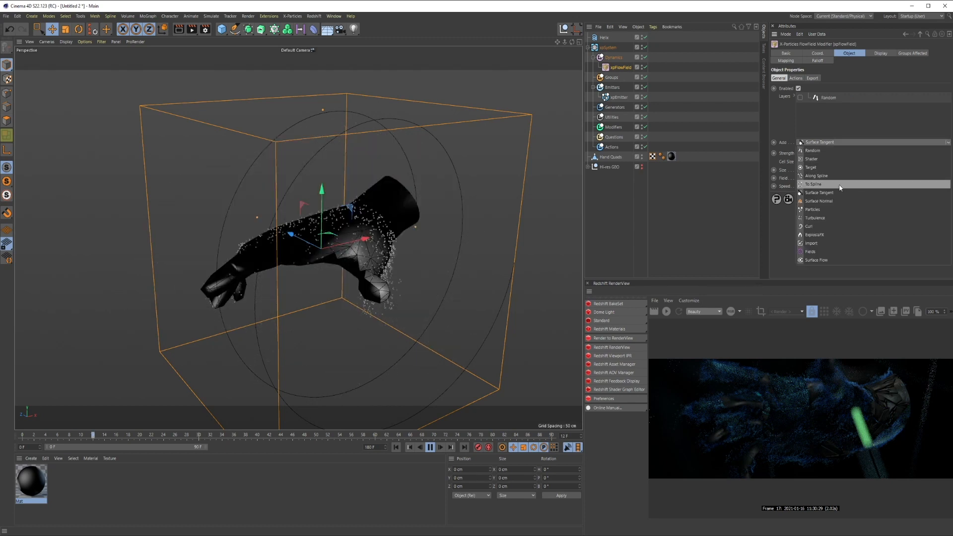
{"action": "left_click", "coordinate": [841, 217]}
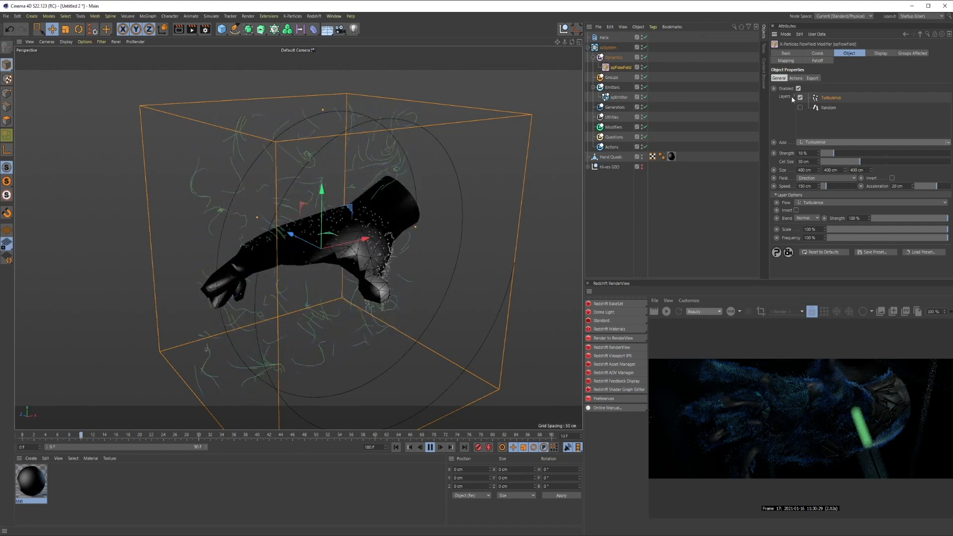
{"action": "key", "text": "Delete"}
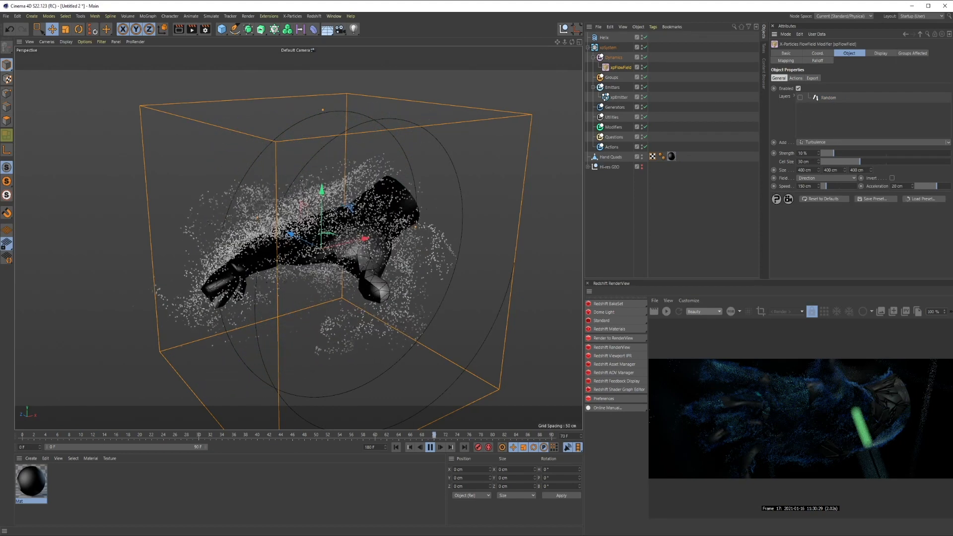
- Try an Along Spline layer in the flow field with the Helix as its object, and delete both the layer and the Helix
{"action": "left_click", "coordinate": [834, 141]}
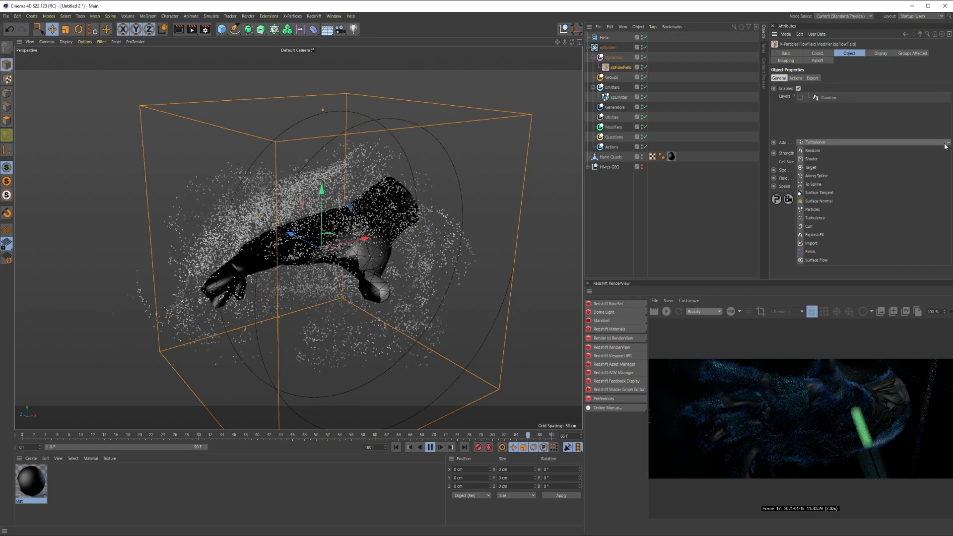
{"action": "left_click", "coordinate": [828, 176]}
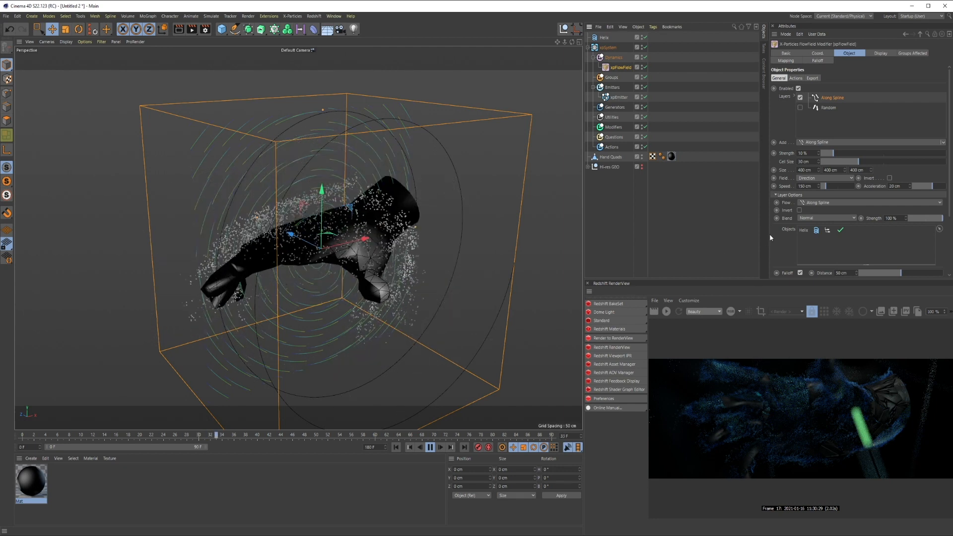
{"action": "key", "text": "Delete"}
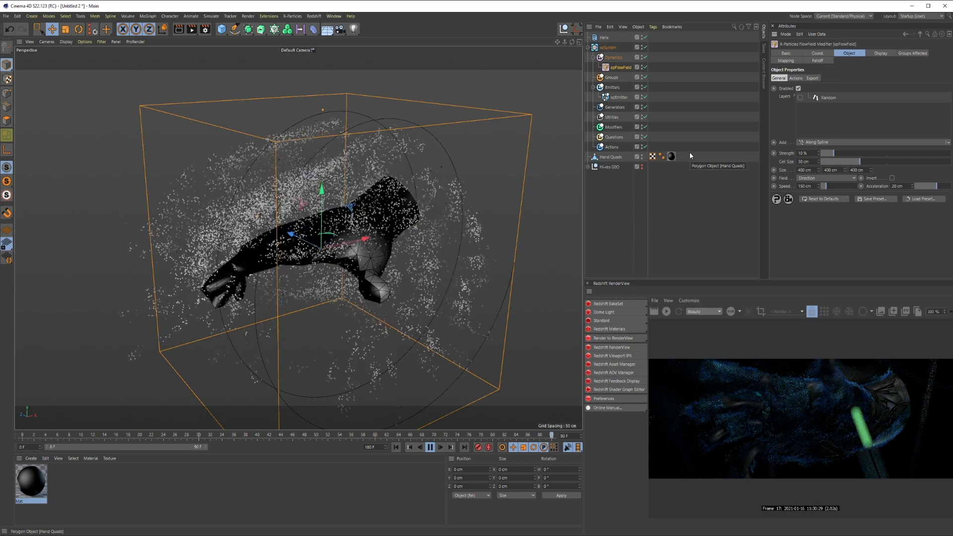
{"action": "left_click", "coordinate": [609, 38]}
{"action": "key", "text": "Delete"}
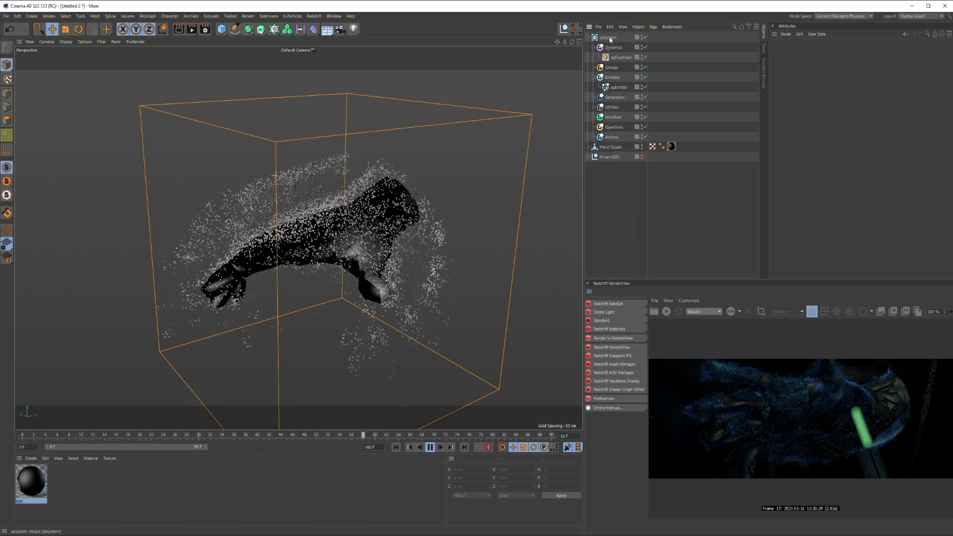
- Add a Surface Tangent layer to the xpFlowField
{"action": "left_click", "coordinate": [620, 57]}
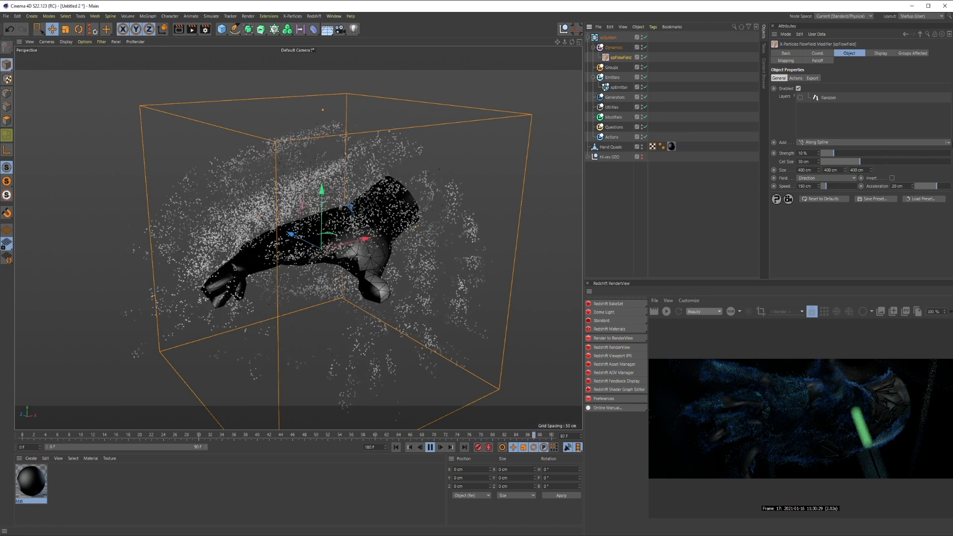
{"action": "left_click", "coordinate": [947, 142]}
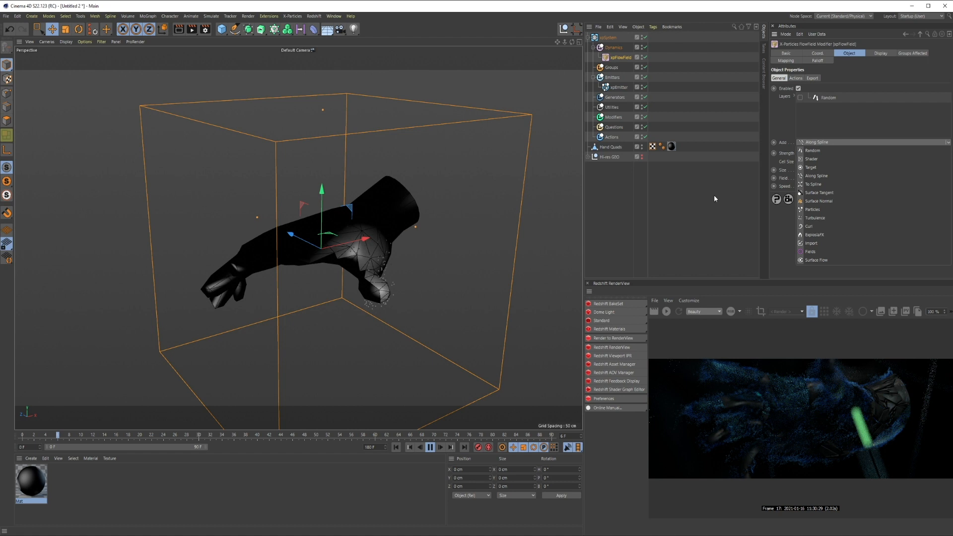
{"action": "left_click", "coordinate": [806, 194]}
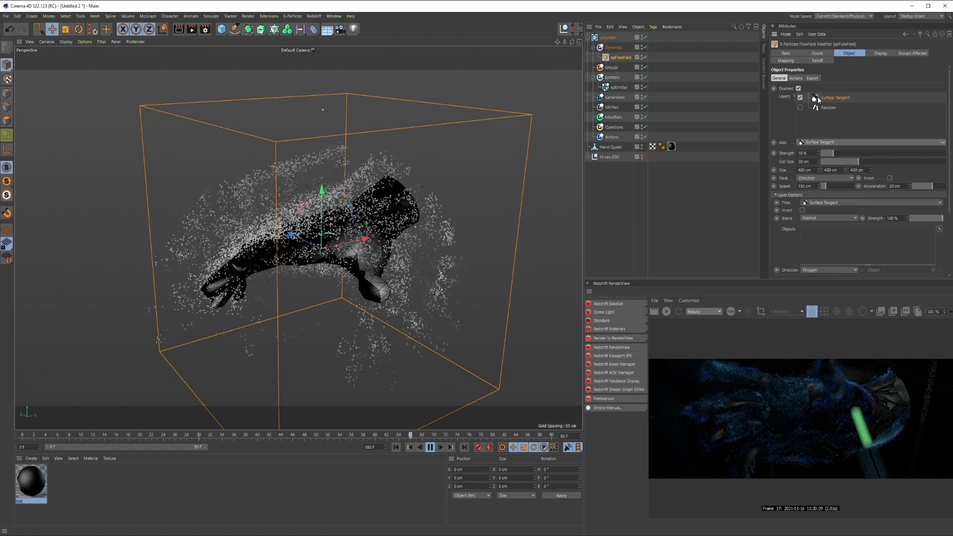
- Resize the flow field's bounding box around the hand to about 556 × 358 × 437 cm
{"action": "left_click_drag", "start_coordinate": [334, 216], "coordinate": [299, 317], "text": "alt"}
{"action": "left_click_drag", "start_coordinate": [449, 204], "coordinate": [496, 197]}
{"action": "left_click_drag", "start_coordinate": [311, 209], "coordinate": [373, 146], "text": "alt"}
{"action": "left_click_drag", "start_coordinate": [323, 100], "coordinate": [321, 112]}
{"action": "left_click_drag", "start_coordinate": [298, 237], "coordinate": [328, 263], "text": "alt"}
{"action": "left_click_drag", "start_coordinate": [291, 193], "coordinate": [408, 269], "text": "alt"}
{"action": "left_click_drag", "start_coordinate": [243, 351], "coordinate": [238, 363]}
{"action": "left_click_drag", "start_coordinate": [351, 276], "coordinate": [332, 269], "text": "alt"}
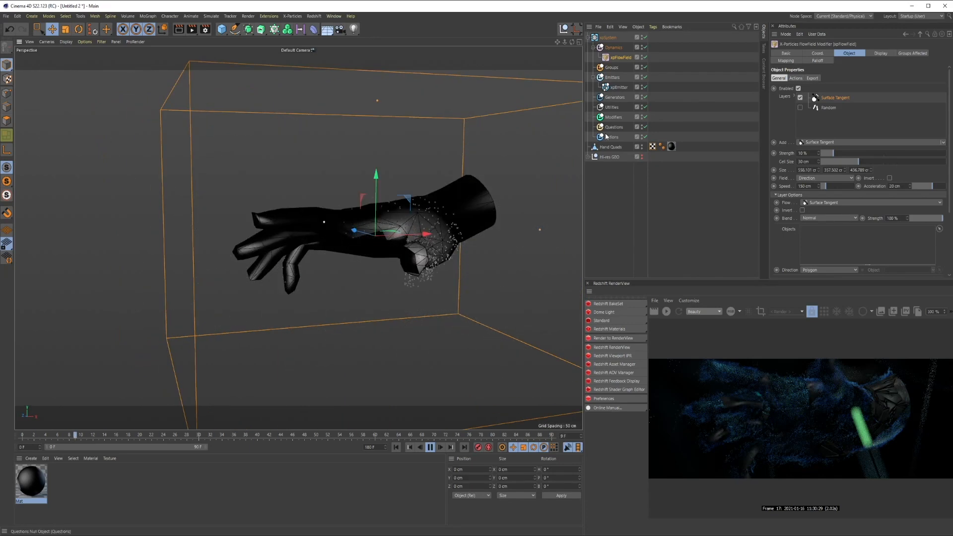
- Assign the Hand Quads model as the object of the flow field's Surface Tangent layer
{"action": "left_click_drag", "start_coordinate": [611, 147], "coordinate": [814, 241]}
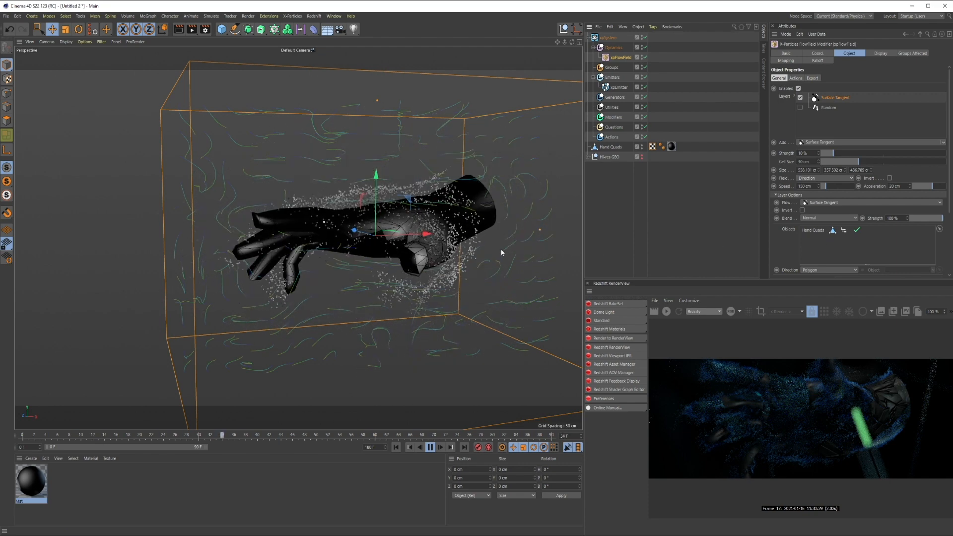
{"action": "left_click_drag", "start_coordinate": [443, 259], "coordinate": [300, 245], "text": "alt"}
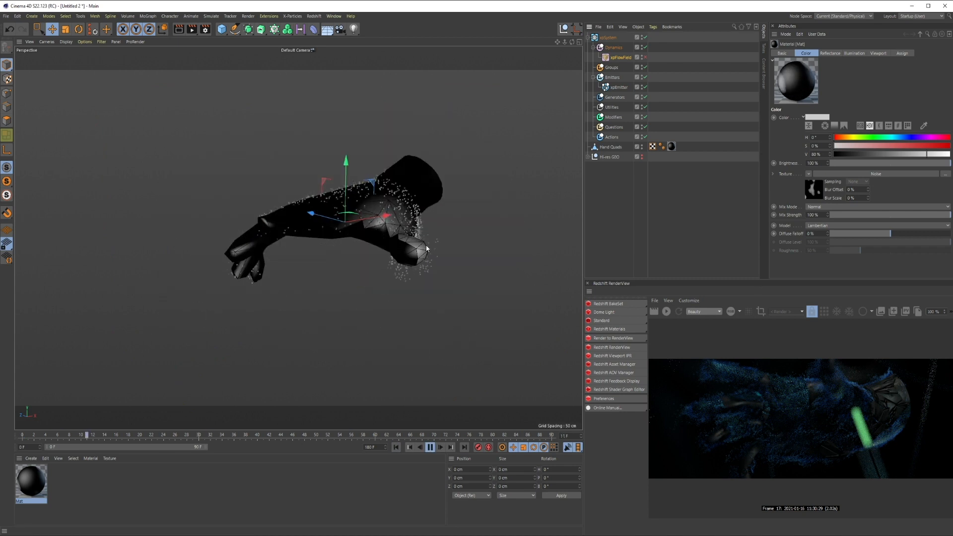
- Set the Global Scale of the noise shader in the hand material's color channel to 250%
{"action": "double_click", "coordinate": [36, 486]}
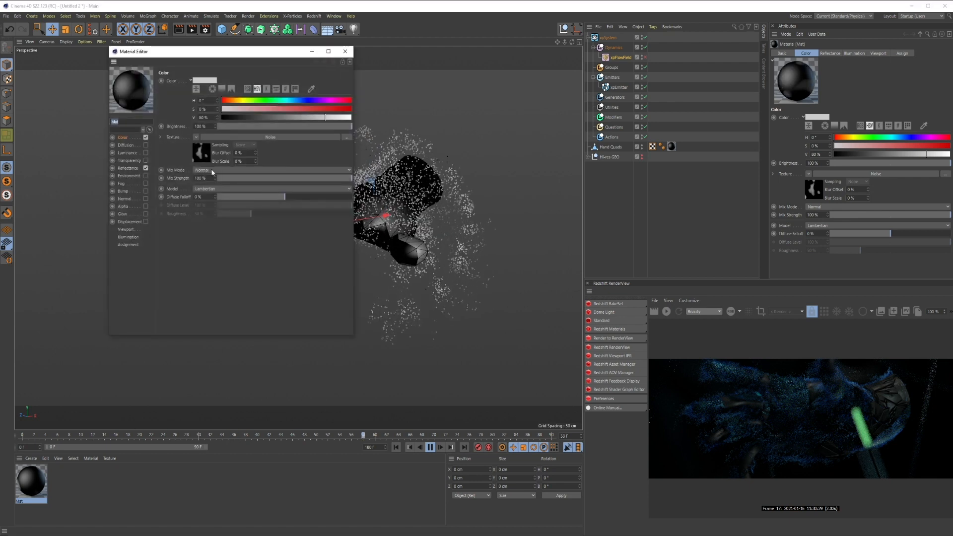
{"action": "left_click", "coordinate": [203, 151]}
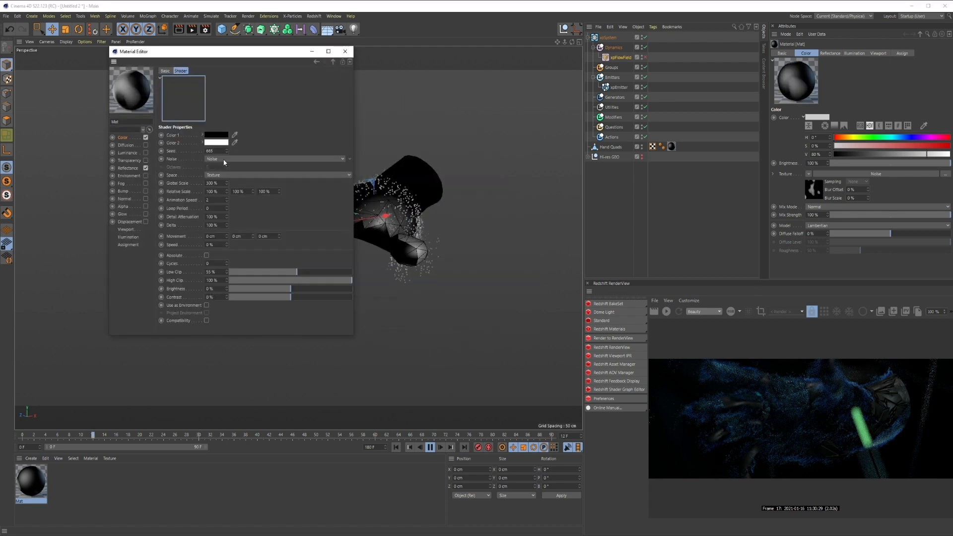
{"action": "left_click_drag", "start_coordinate": [219, 183], "coordinate": [90, 191]}
{"action": "type", "text": "250"}
{"action": "key", "text": "Return"}
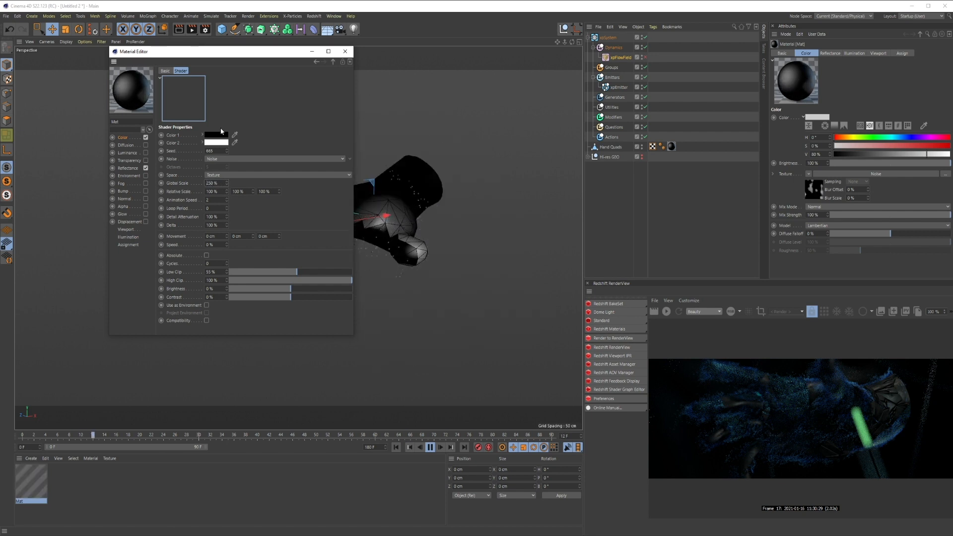
- Set the noise's Low Clip to 58% and High Clip to 81%, and replay the simulation from the start
{"action": "left_click", "coordinate": [430, 447]}
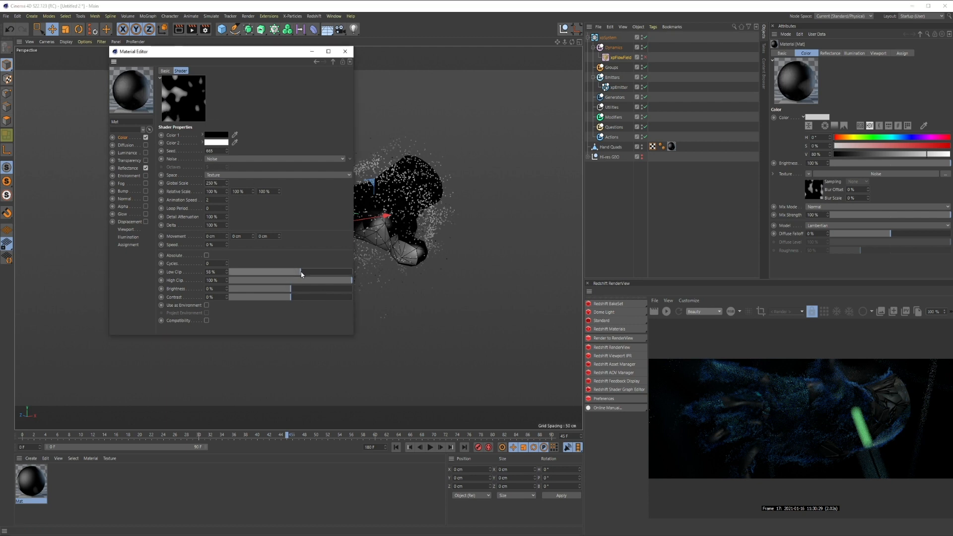
{"action": "left_click", "coordinate": [334, 281]}
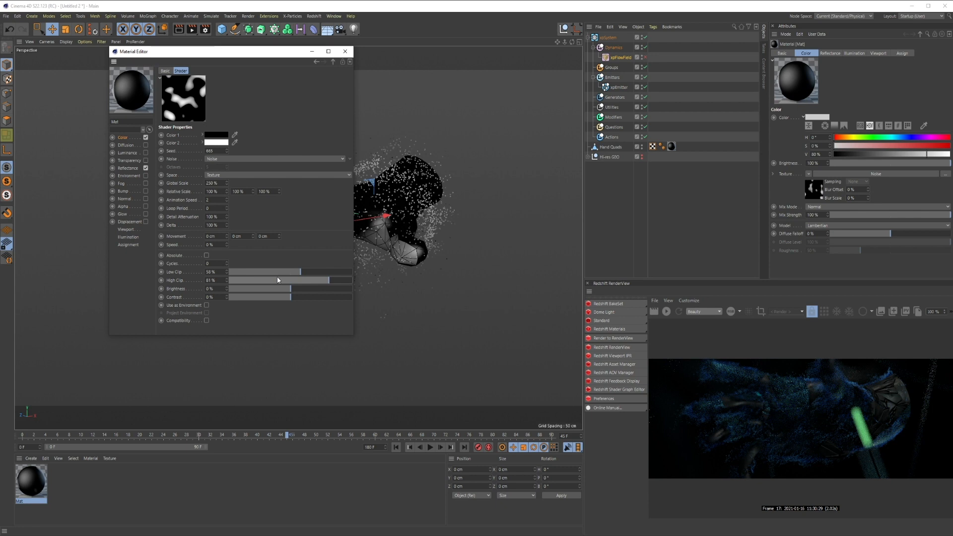
{"action": "left_click", "coordinate": [397, 112]}
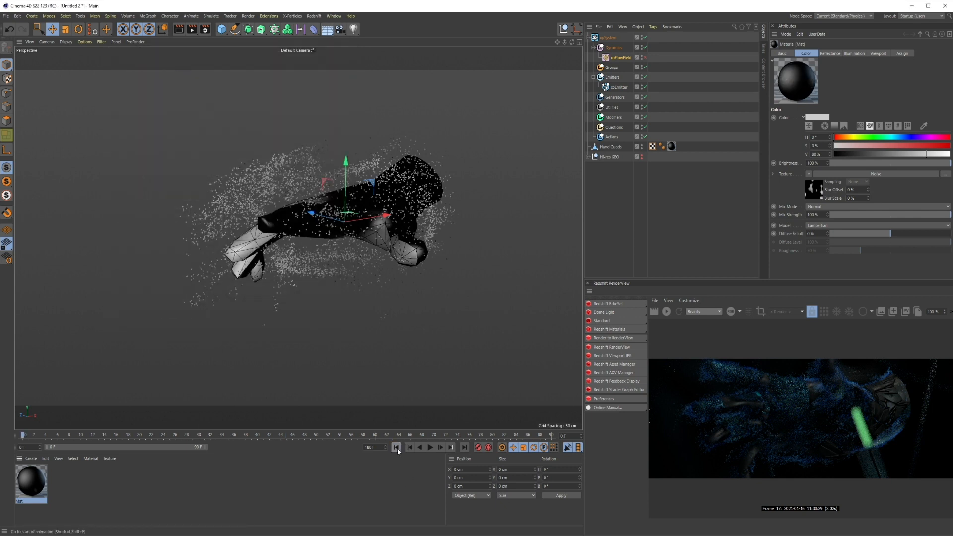
{"action": "left_click", "coordinate": [396, 447]}
{"action": "left_click", "coordinate": [430, 448]}
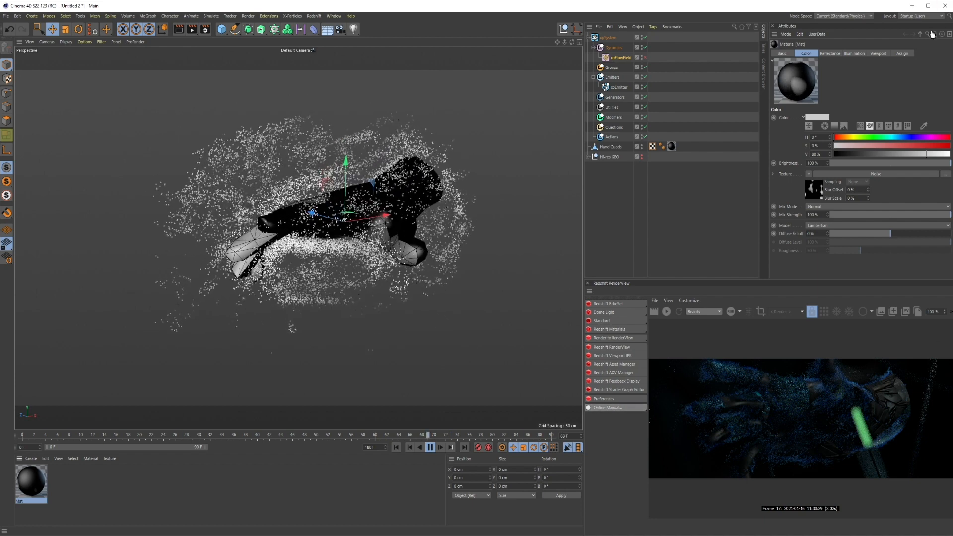
- Set the xpEmitter's particle speed to 50 cm with a variation of 5 cm
{"action": "left_click", "coordinate": [619, 87]}
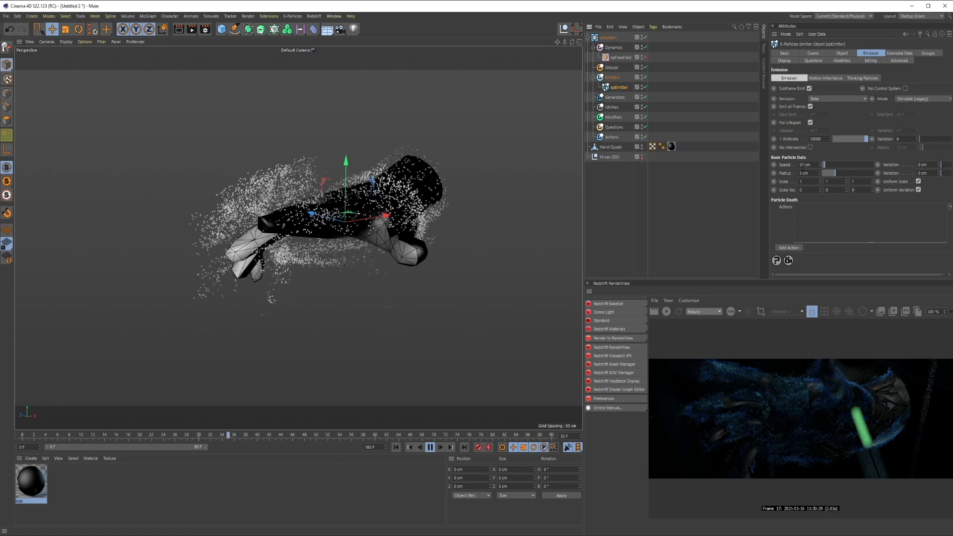
{"action": "left_click_drag", "start_coordinate": [813, 164], "coordinate": [725, 148]}
{"action": "type", "text": "150"}
{"action": "key", "text": "Return"}
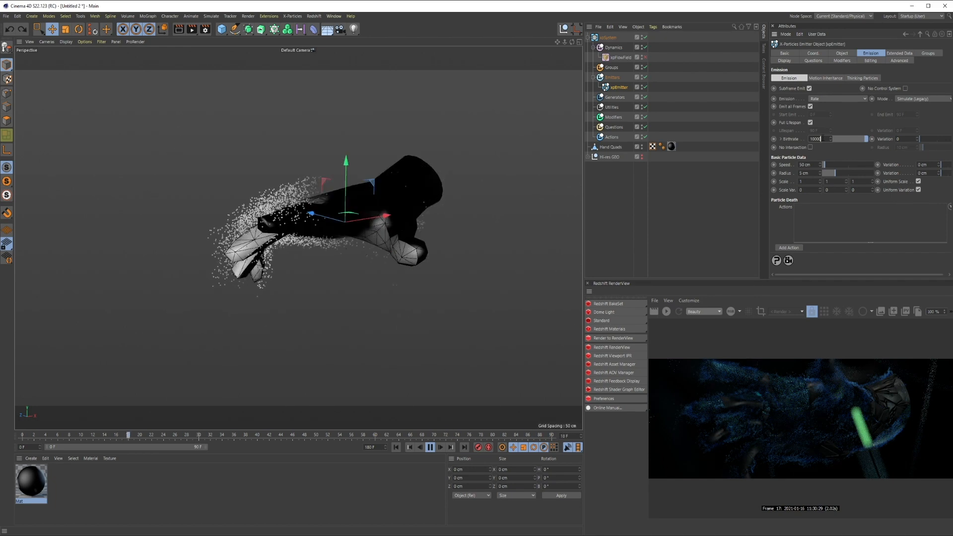
{"action": "type", "text": "5"}
{"action": "key", "text": "Return"}
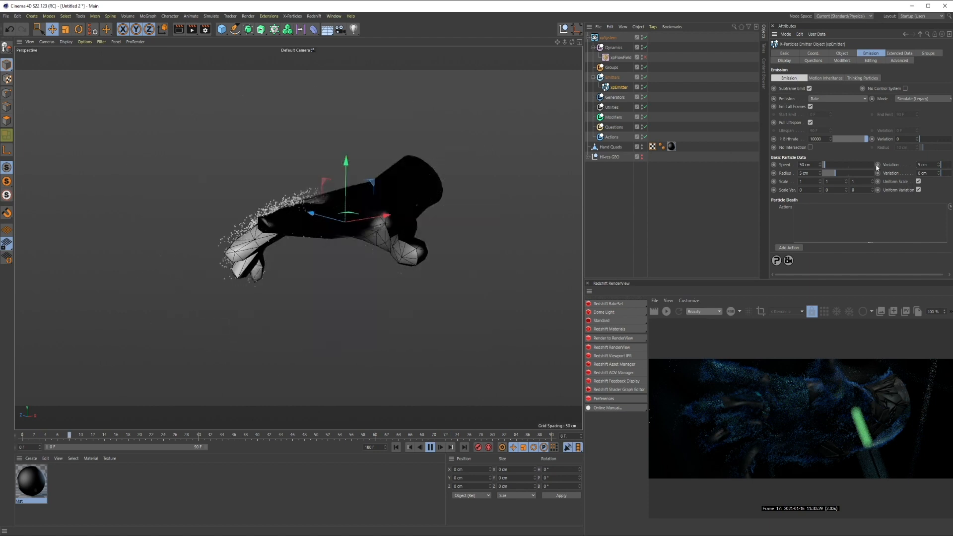
- Disable Full Lifespan on the emitter and set the lifespan variation to 5 frames
{"action": "left_click", "coordinate": [809, 123]}
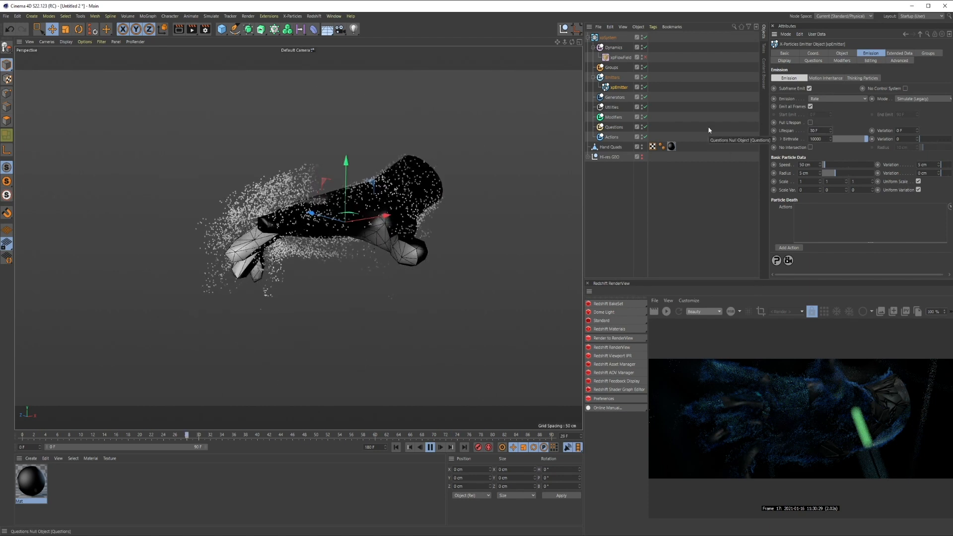
{"action": "double_click", "coordinate": [912, 130]}
{"action": "type", "text": "5"}
{"action": "key", "text": "Return"}
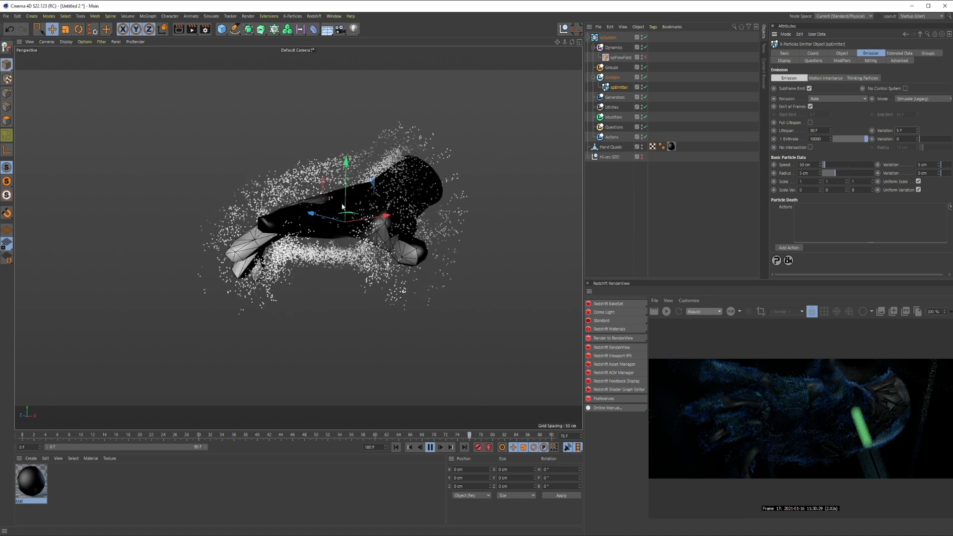
- Set the emitter's particle radius to 1 cm
{"action": "double_click", "coordinate": [803, 173]}
{"action": "type", "text": "1"}
{"action": "key", "text": "Return"}
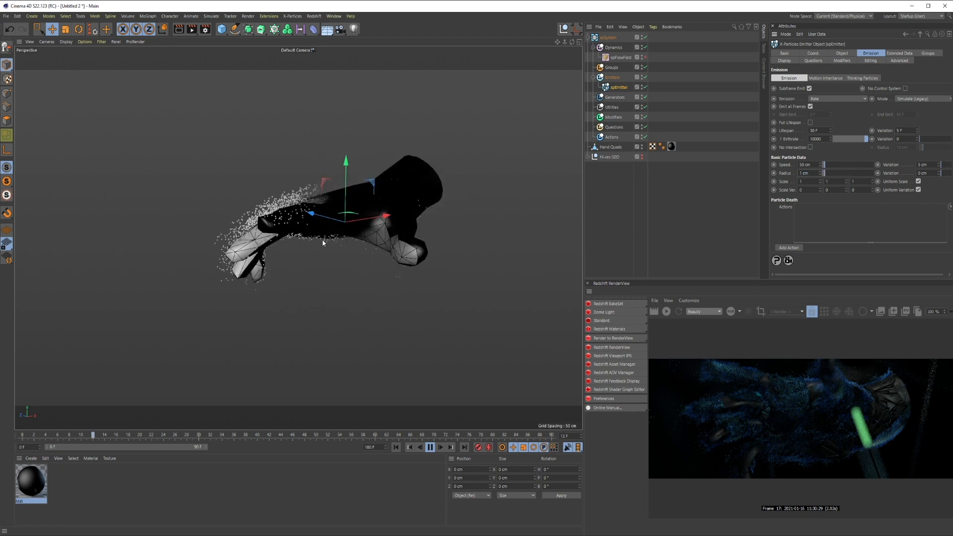
- Set the emitter's editor display for particles to Circle
{"action": "left_click", "coordinate": [784, 60]}
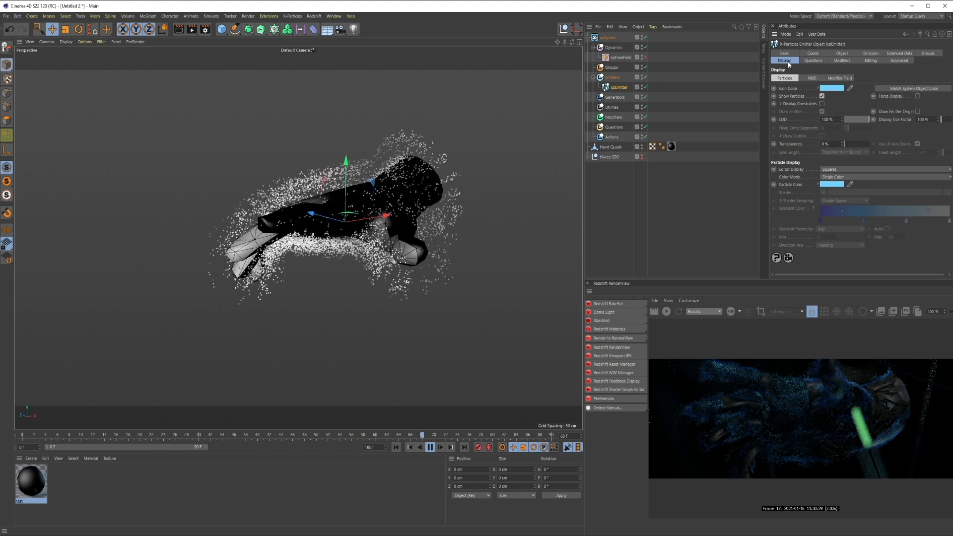
{"action": "left_click", "coordinate": [847, 170]}
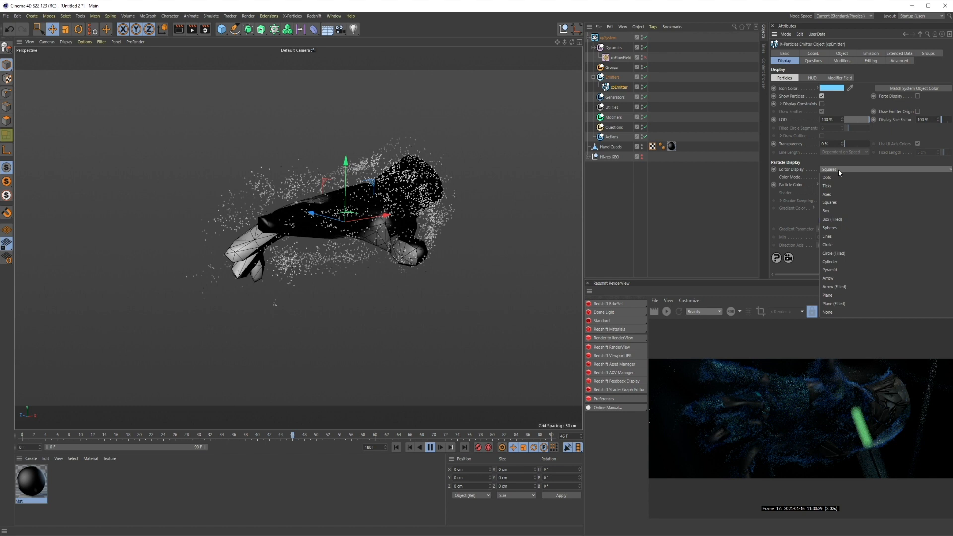
{"action": "left_click", "coordinate": [828, 246]}
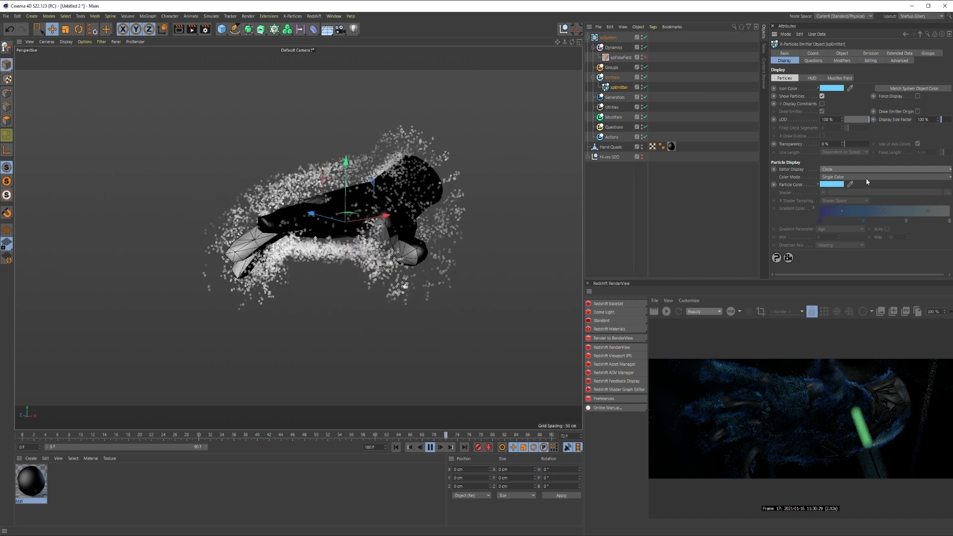
- Color the particles by Gradient (Parameter), removing the gradient's dark blue knot and moving the next blue knot to its start
{"action": "left_click", "coordinate": [851, 177]}
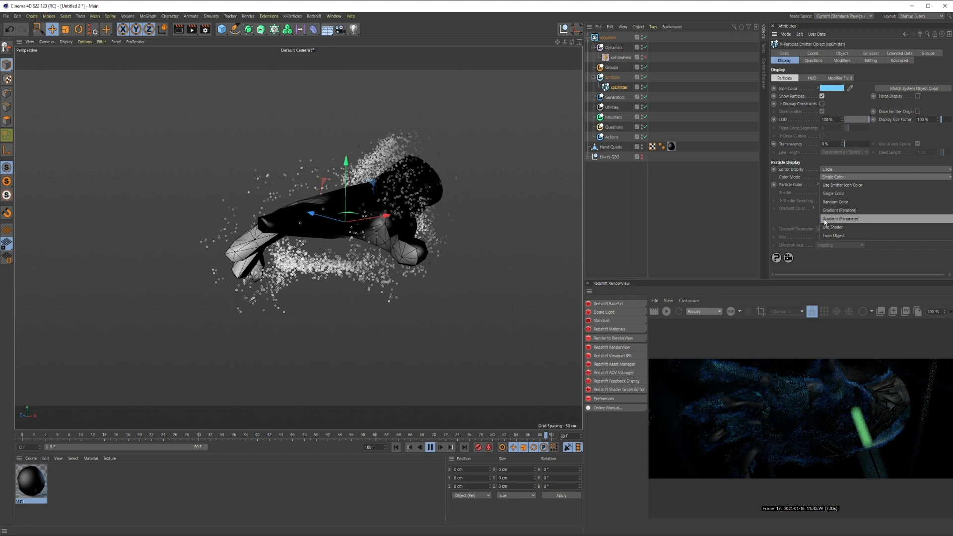
{"action": "left_click", "coordinate": [847, 221]}
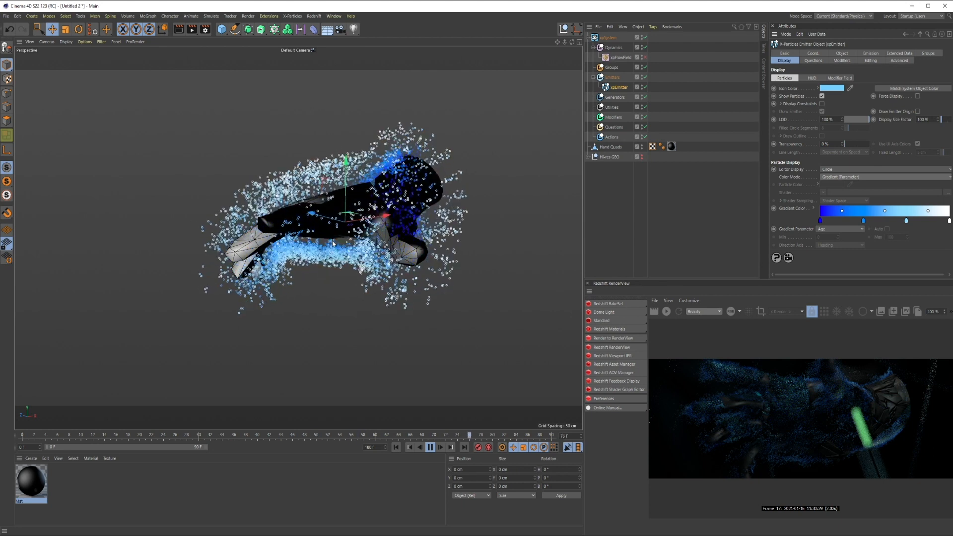
{"action": "left_click_drag", "start_coordinate": [820, 222], "coordinate": [825, 248]}
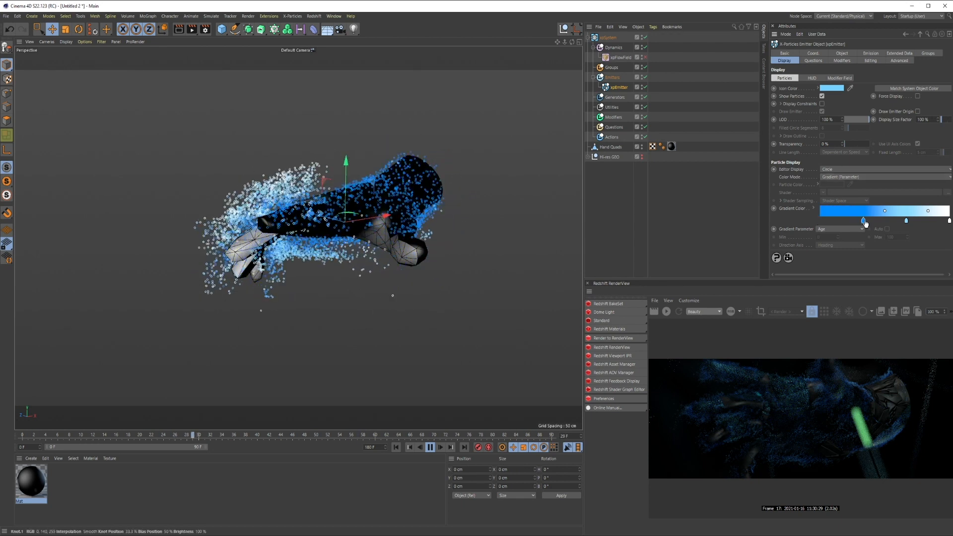
{"action": "left_click_drag", "start_coordinate": [862, 222], "coordinate": [843, 248], "text": "ctrl"}
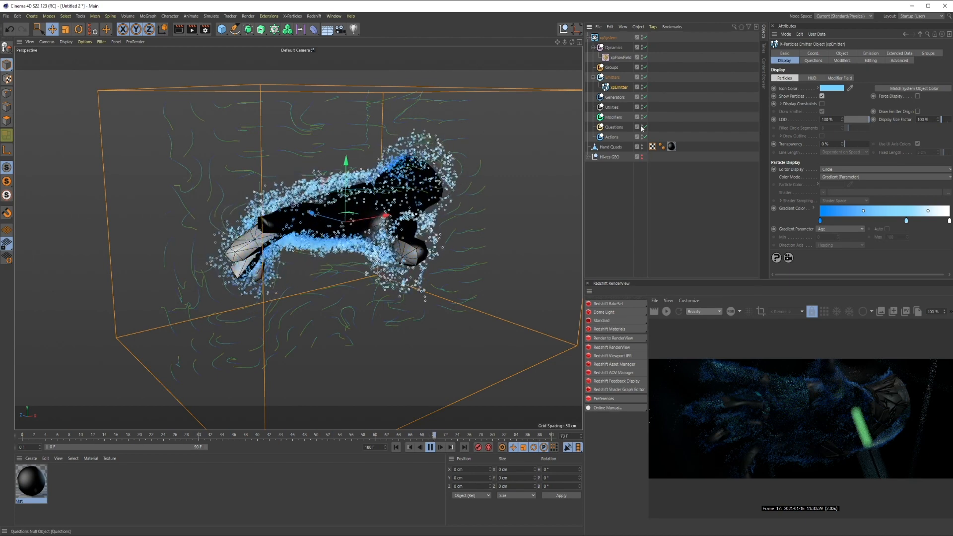
- Delete the Random layer from the xpFlowField
{"action": "left_click", "coordinate": [620, 57]}
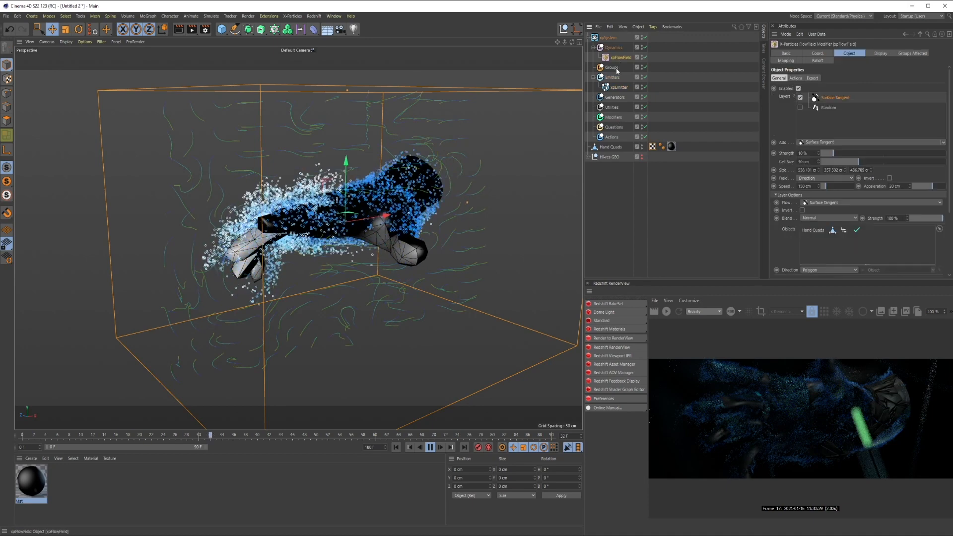
{"action": "left_click", "coordinate": [828, 107]}
{"action": "key", "text": "Delete"}
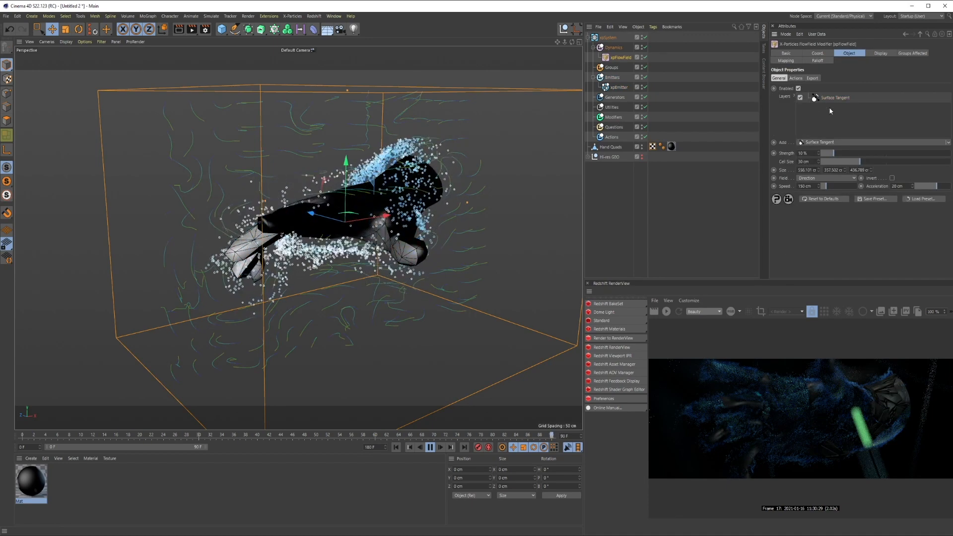
- Set the flow field's strength to about 41% and replay the simulation
{"action": "left_click", "coordinate": [837, 98]}
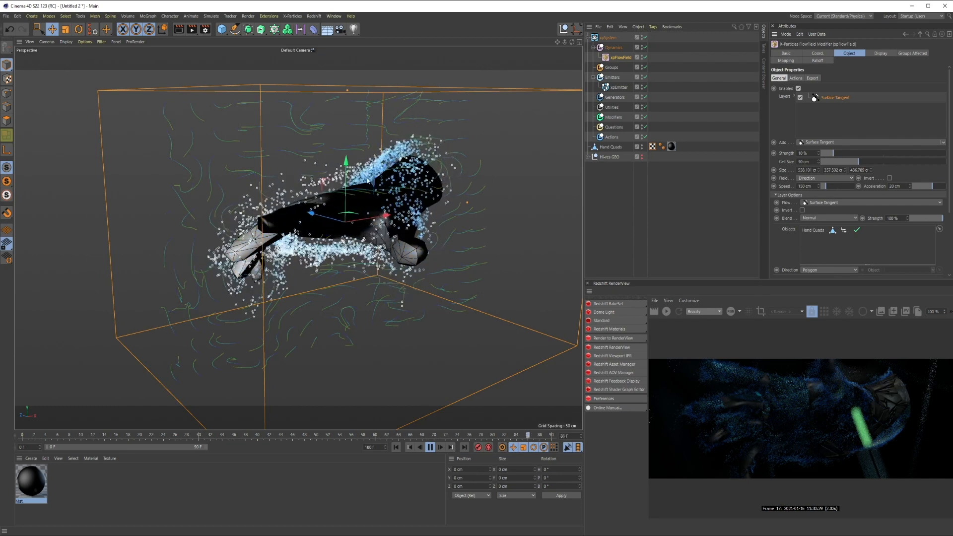
{"action": "left_click", "coordinate": [870, 154]}
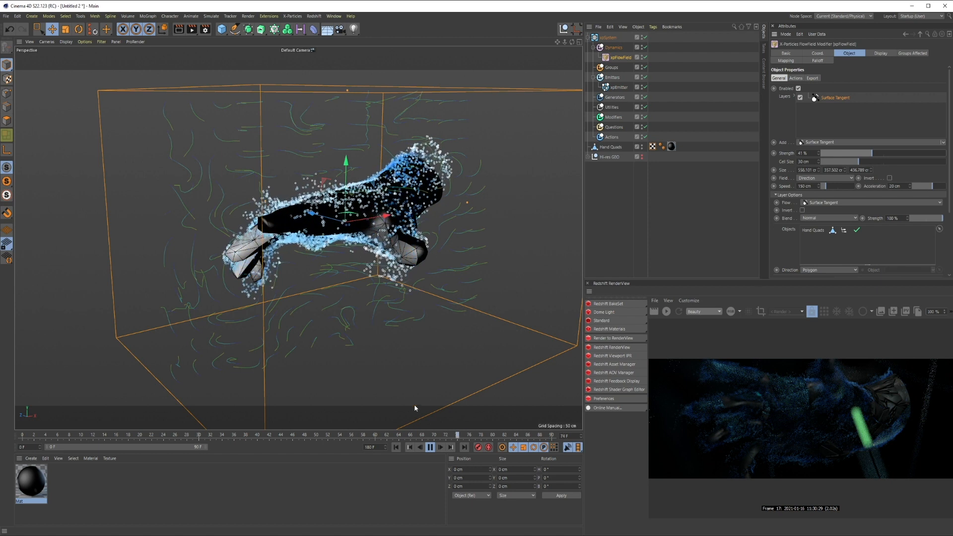
{"action": "left_click", "coordinate": [430, 447]}
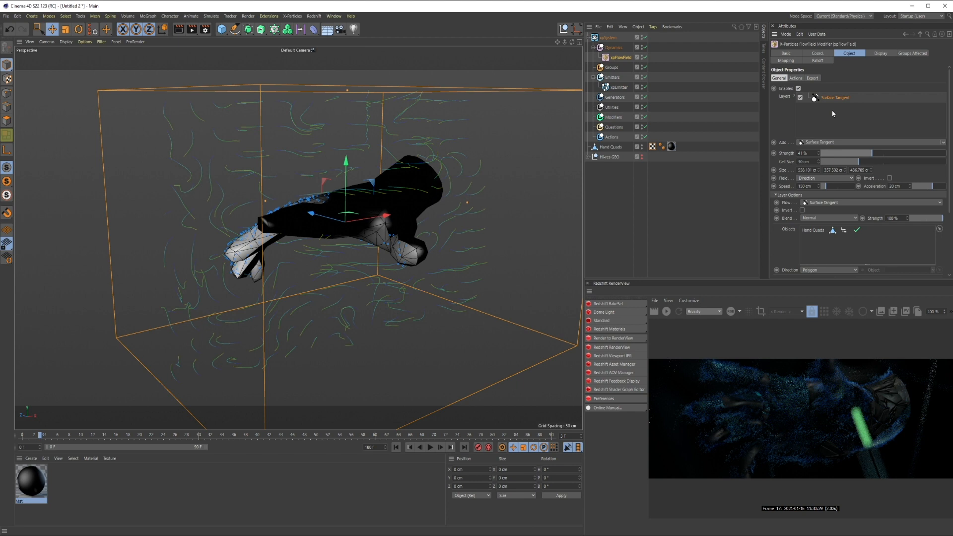
{"action": "left_click", "coordinate": [429, 447]}
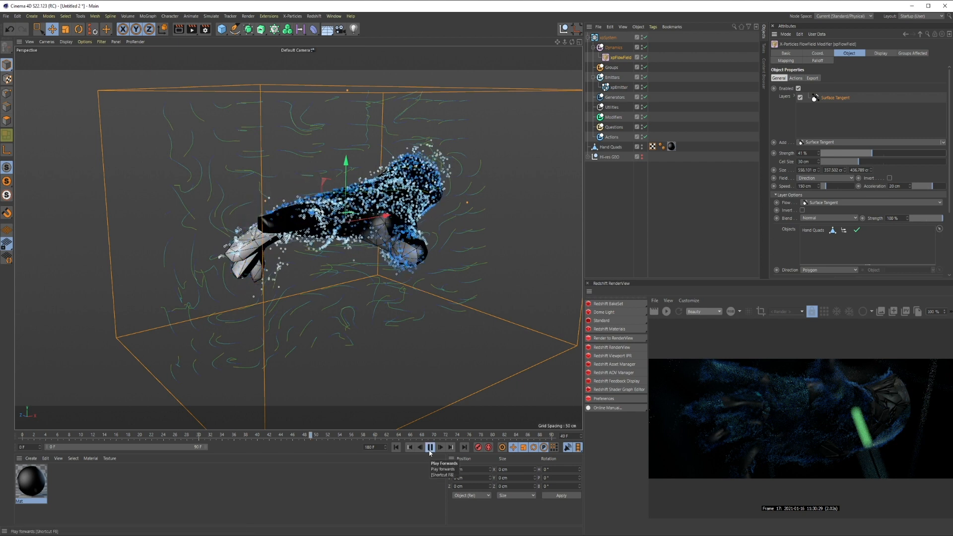
- Set the flow field's cell size to 5 cm and return the simulation to its first frame
{"action": "left_click", "coordinate": [833, 162]}
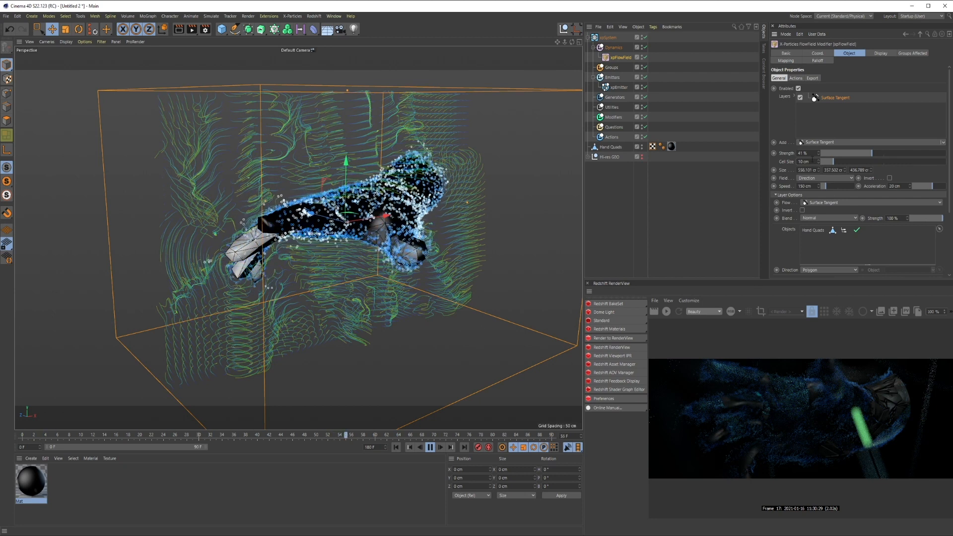
{"action": "type", "text": "5"}
{"action": "key", "text": "Return"}
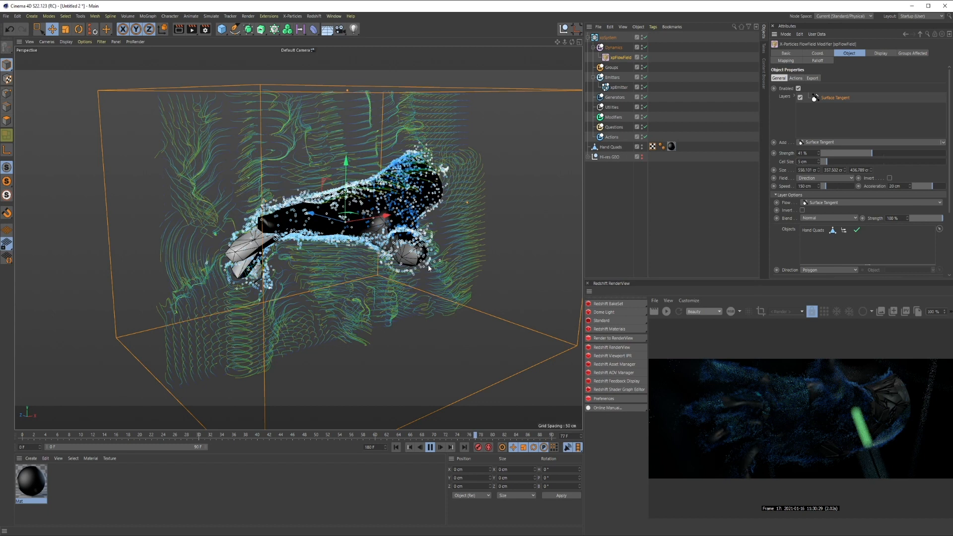
{"action": "left_click", "coordinate": [397, 445]}
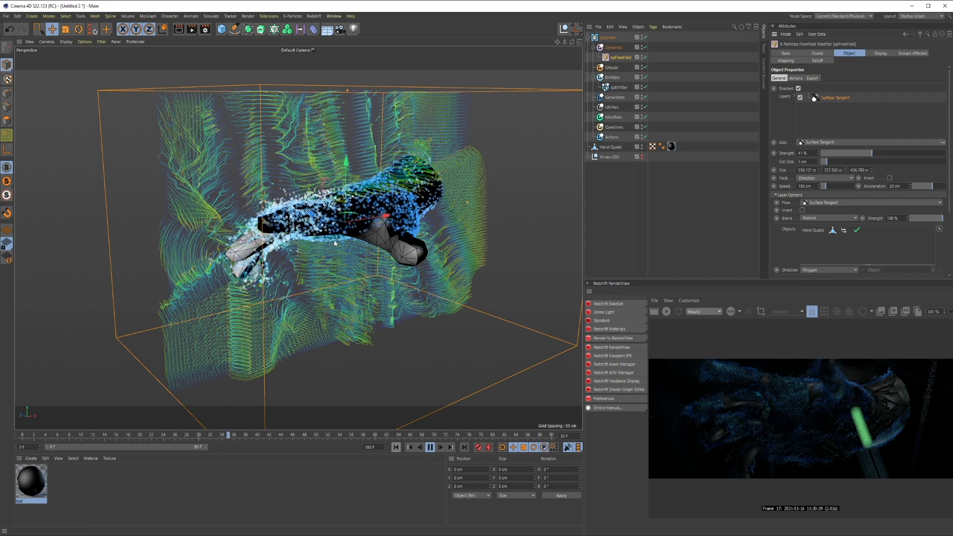
- Pause the simulation, set the flow field's cell size to 10 cm, and replay it
{"action": "left_click", "coordinate": [429, 446]}
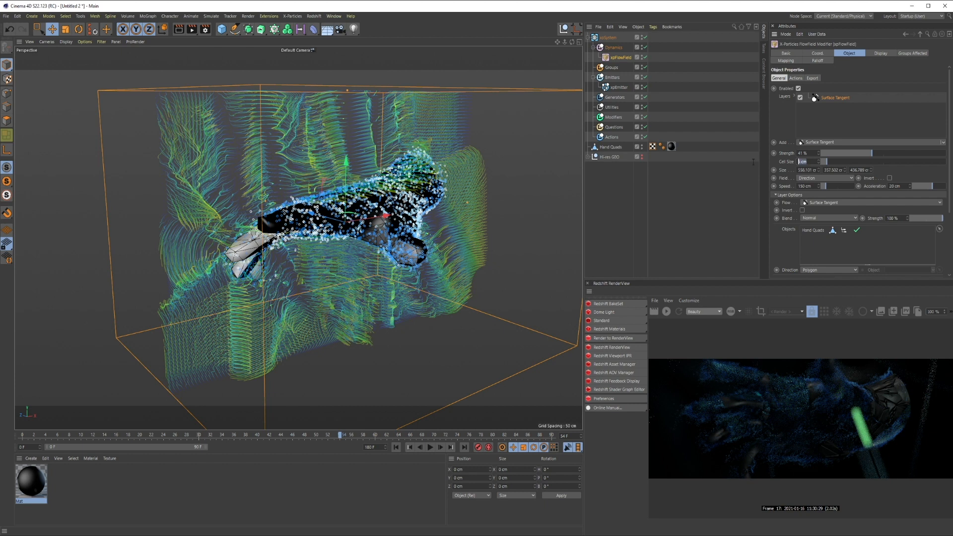
{"action": "type", "text": "10"}
{"action": "key", "text": "Return"}
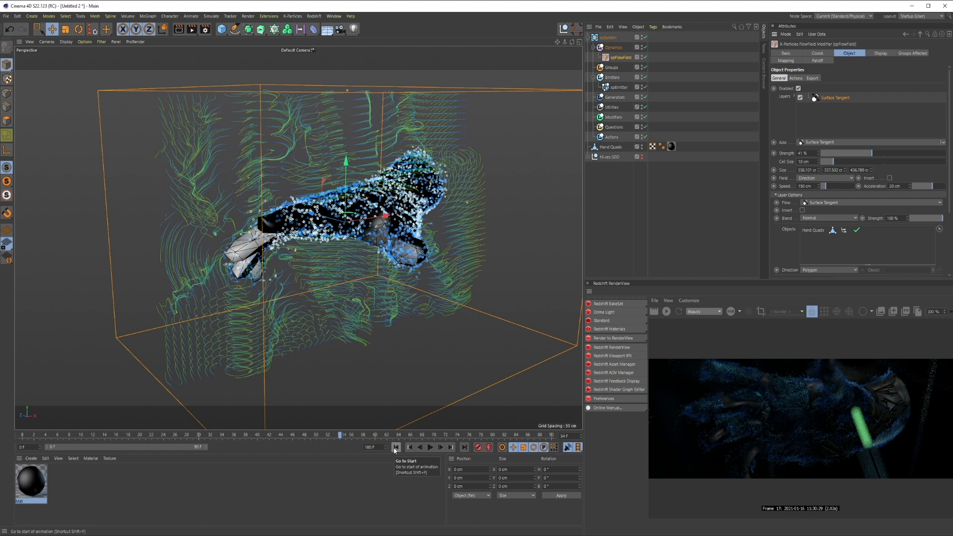
{"action": "left_click", "coordinate": [430, 447]}
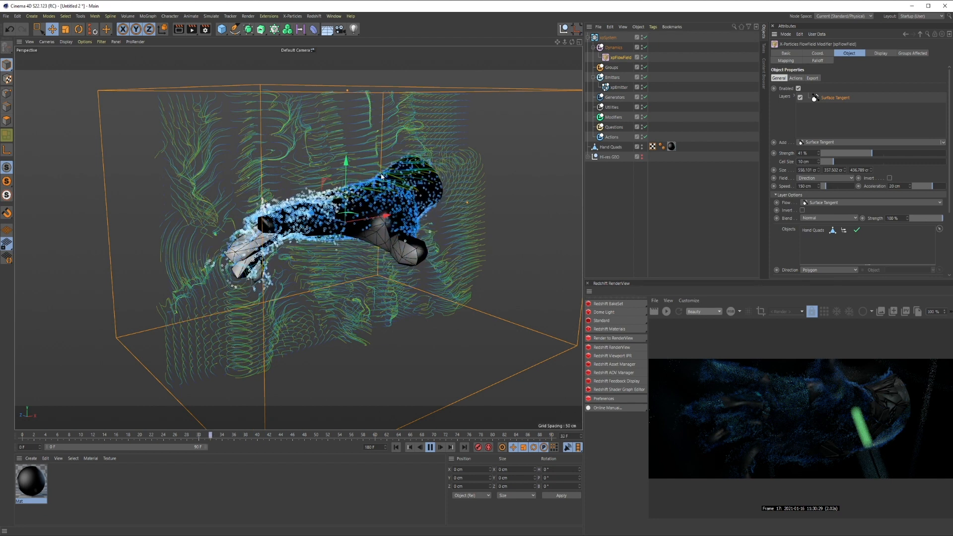
- Switch the flow field's field type to Velocity and set its speed to 50 cm
{"action": "left_click", "coordinate": [808, 177]}
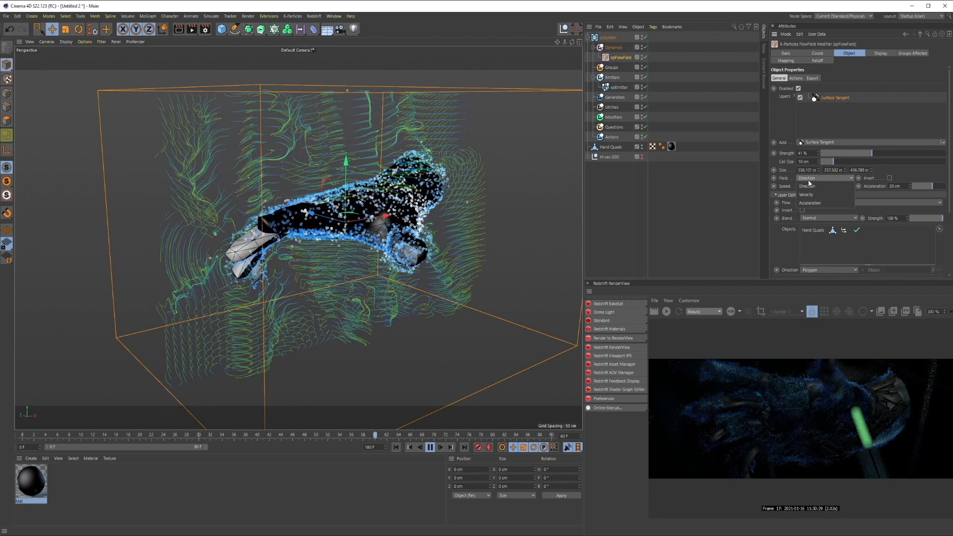
{"action": "left_click", "coordinate": [814, 195]}
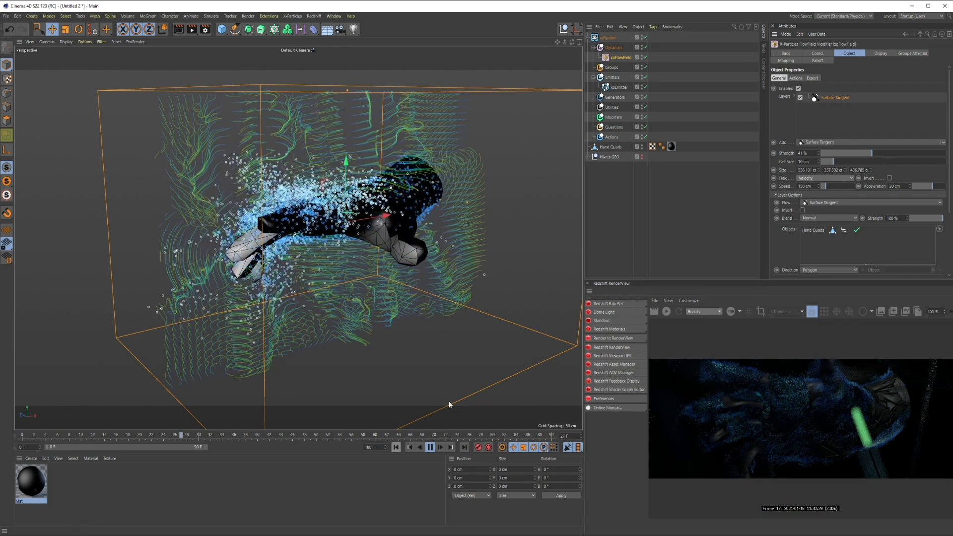
{"action": "left_click", "coordinate": [804, 186]}
{"action": "type", "text": "50"}
{"action": "key", "text": "Return"}
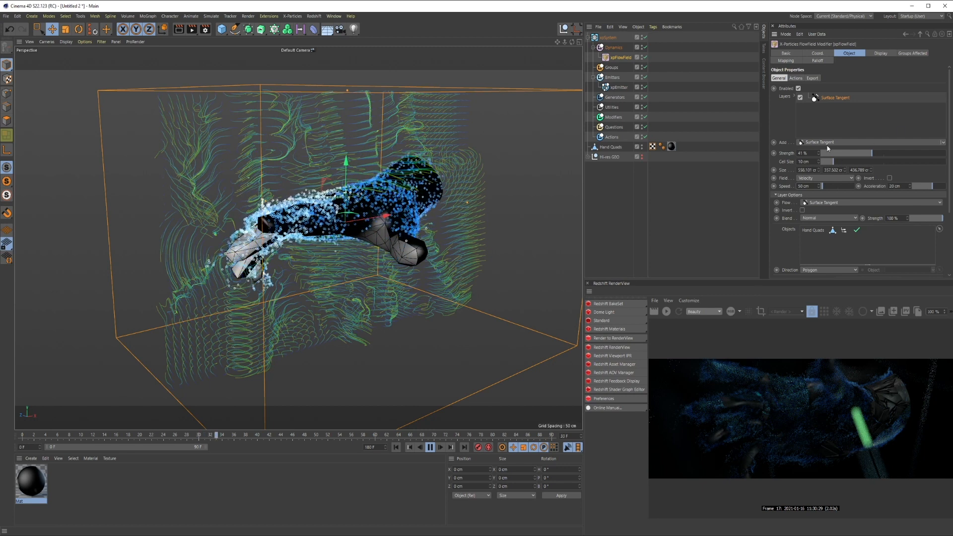
- Add a Fields layer to the flow field above the Surface Tangent layer and stop playback
{"action": "left_click", "coordinate": [944, 142]}
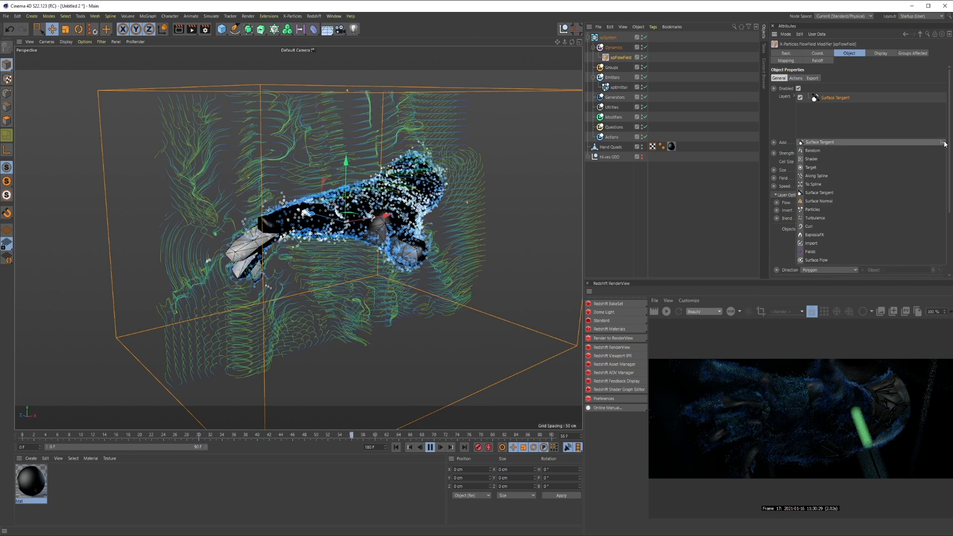
{"action": "left_click", "coordinate": [810, 253]}
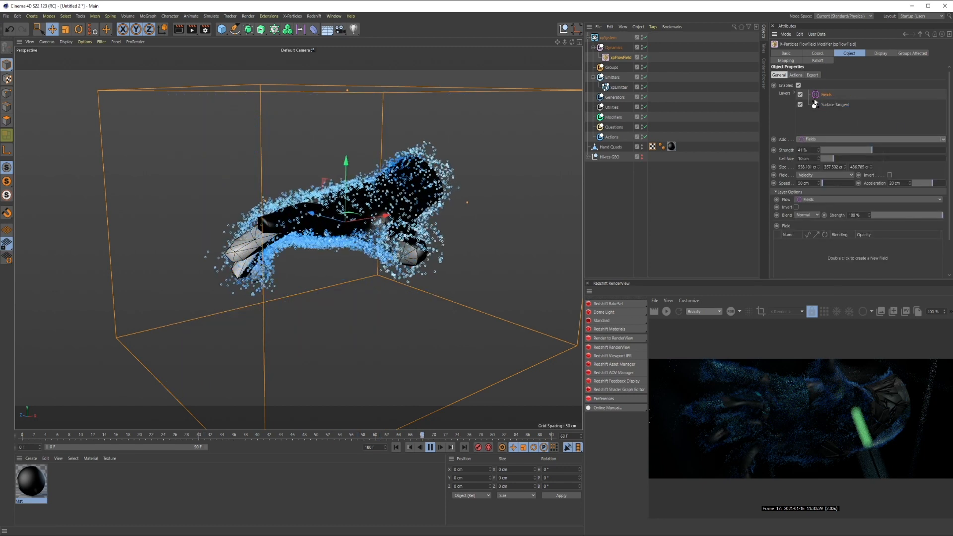
{"action": "left_click", "coordinate": [432, 446]}
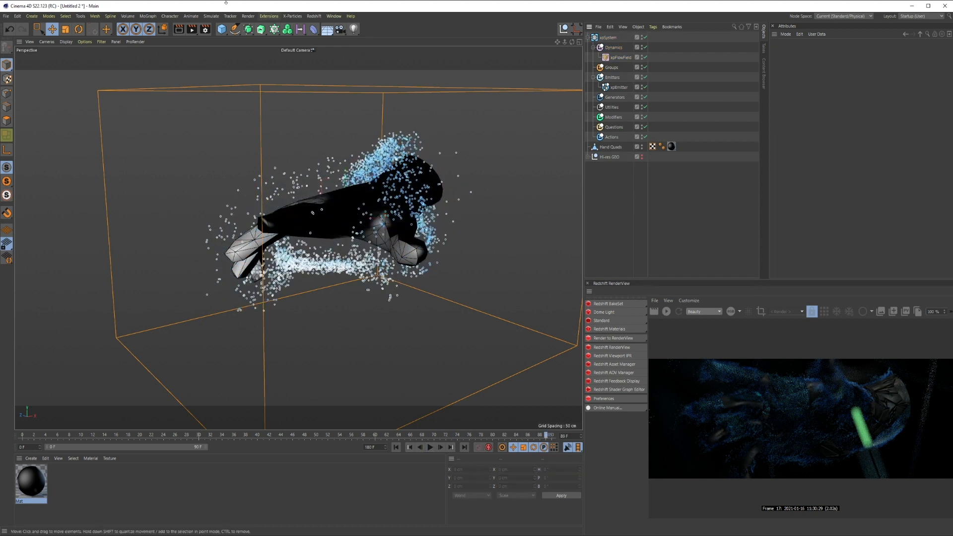
- Try a Plain effector with a Linear Field as its falloff, and delete the effector and its field
{"action": "left_click_drag", "start_coordinate": [302, 31], "coordinate": [337, 48]}
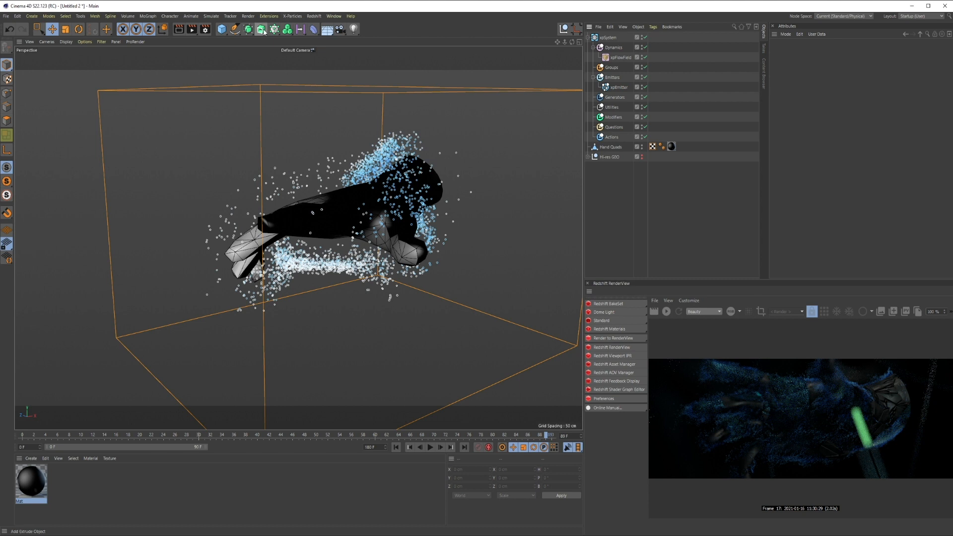
{"action": "left_click_drag", "start_coordinate": [272, 31], "coordinate": [386, 48]}
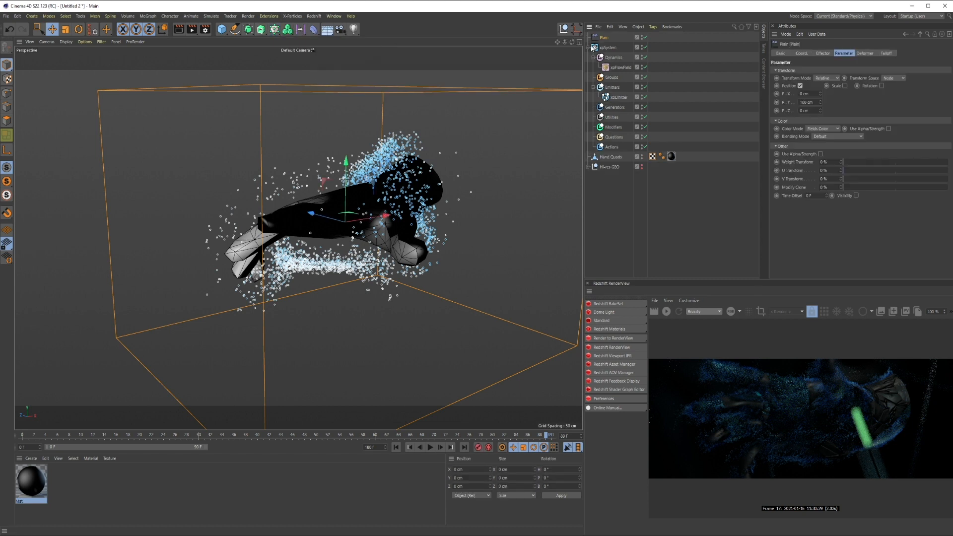
{"action": "left_click", "coordinate": [886, 53]}
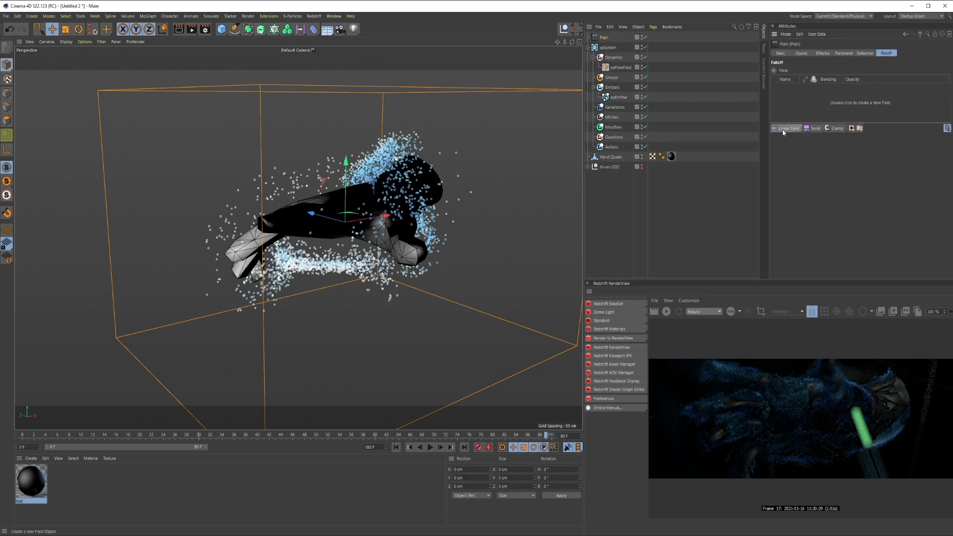
{"action": "left_click", "coordinate": [785, 129]}
{"action": "mouse_move", "coordinate": [381, 218]}
{"action": "left_mouse_down"}
{"action": "mouse_move", "coordinate": [196, 243]}
{"action": "mouse_move", "coordinate": [392, 214]}
{"action": "left_mouse_up"}
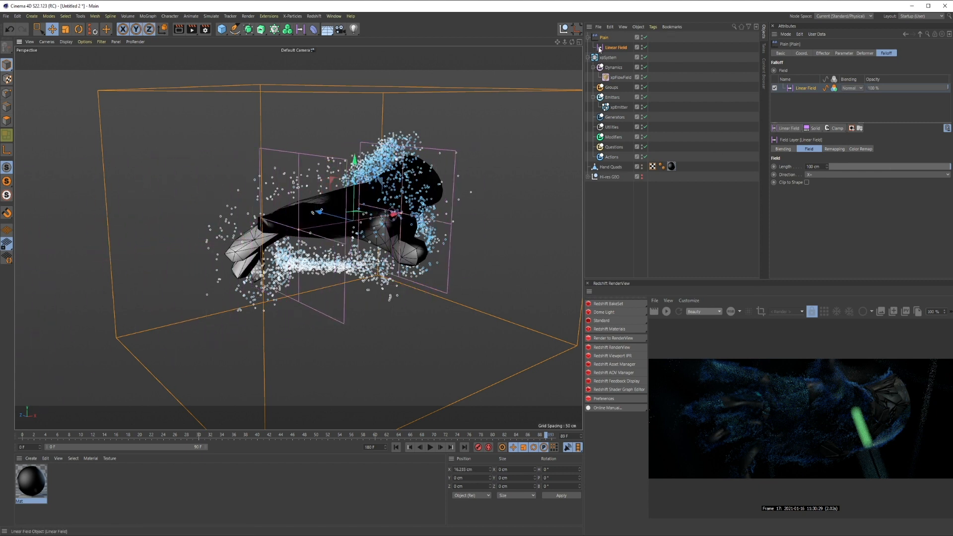
{"action": "key", "text": "Delete"}
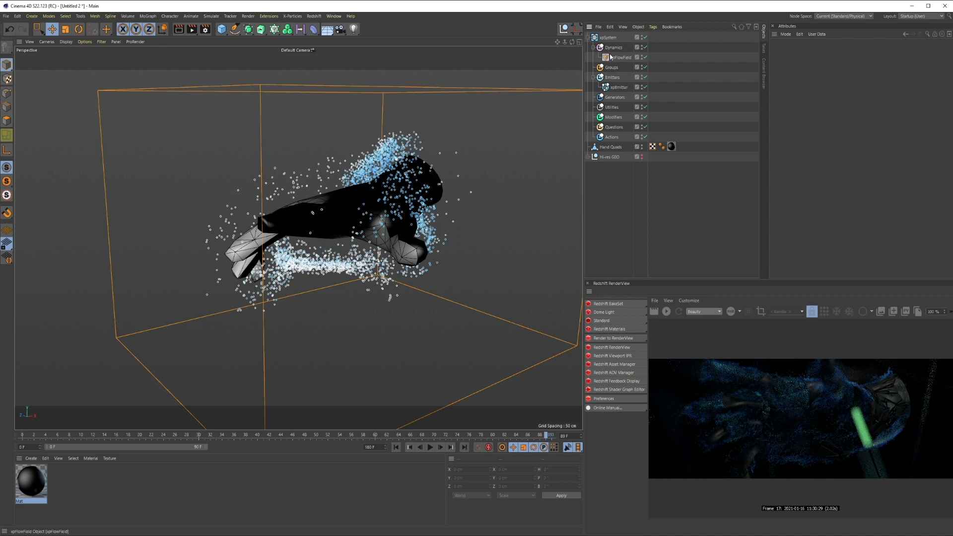
- Add a Linear Field to the xpFlowField's Fields layer and replay the simulation
{"action": "left_click", "coordinate": [615, 57]}
{"action": "left_click", "coordinate": [848, 53]}
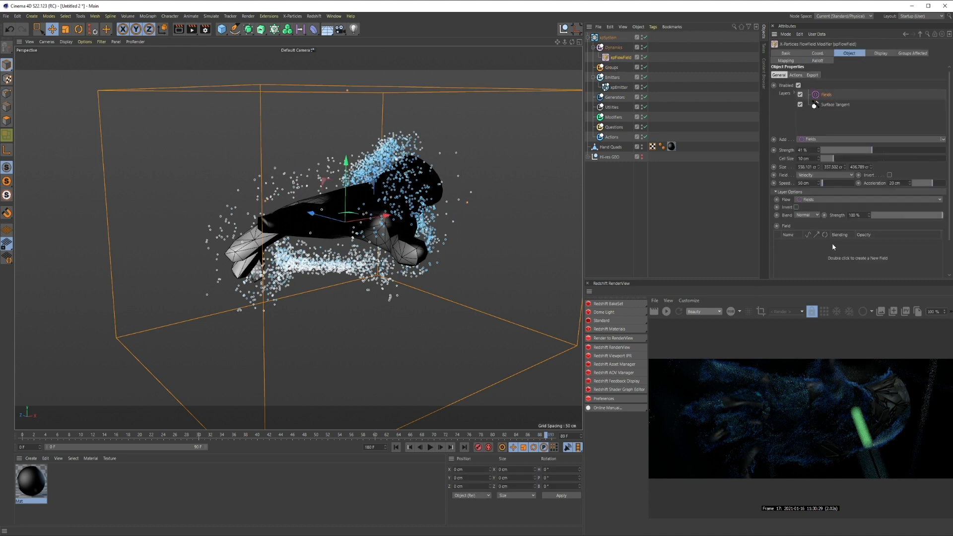
{"action": "scroll", "coordinate": [873, 224], "scroll_direction": "down", "scroll_amount": 2}
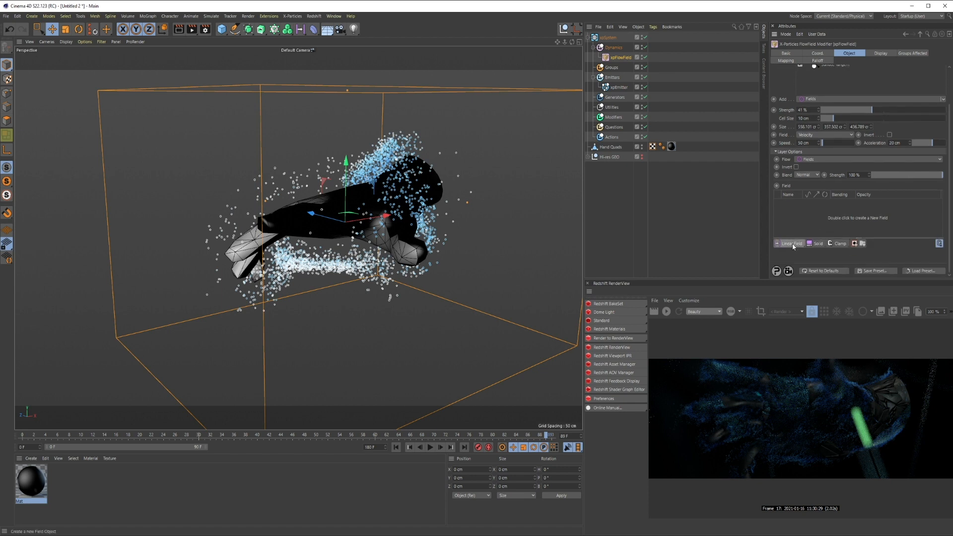
{"action": "left_click", "coordinate": [792, 244]}
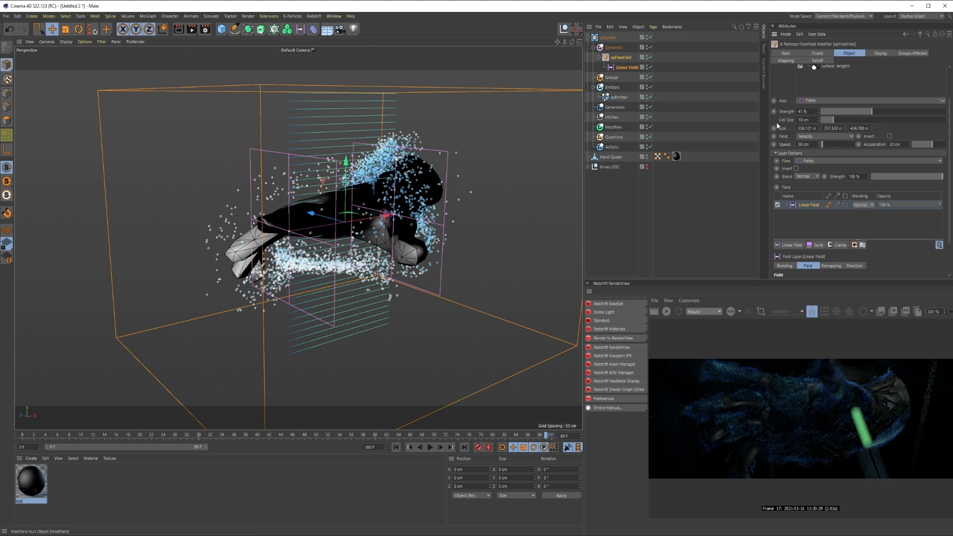
{"action": "scroll", "coordinate": [949, 150], "scroll_direction": "up", "scroll_amount": 2}
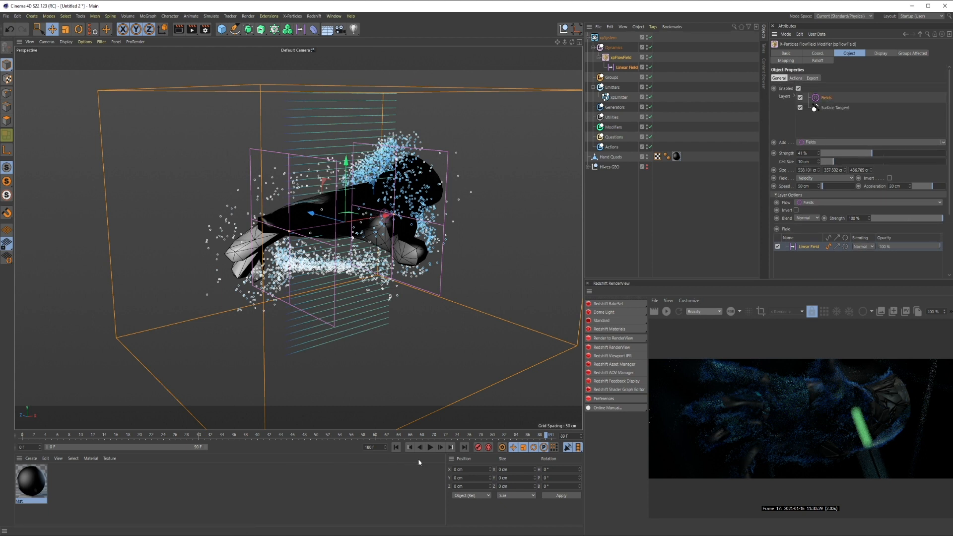
{"action": "key", "text": "shift+f"}
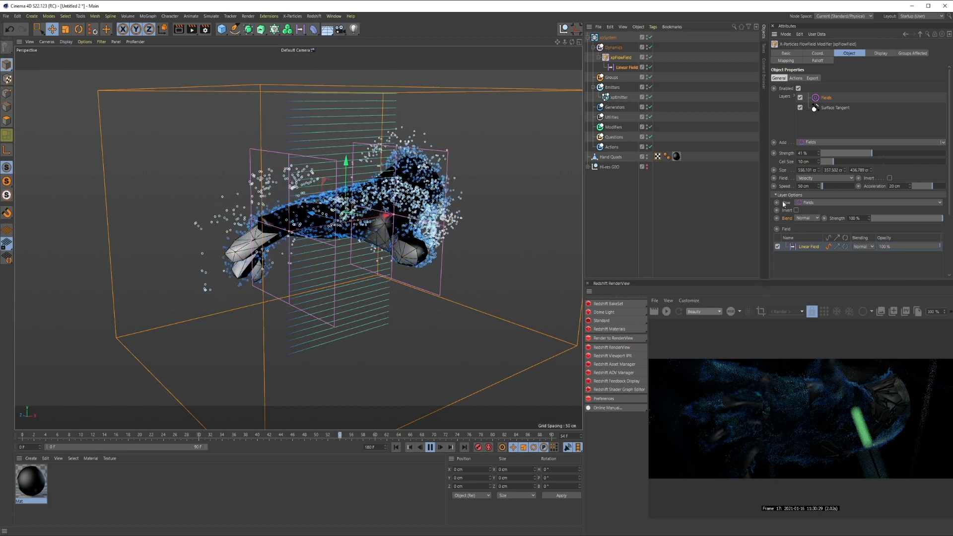
- Set the Fields layer's blend mode to Add and tilt the Linear Field to a pitch of about 10° and a bank of about -38°
{"action": "left_click", "coordinate": [806, 218]}
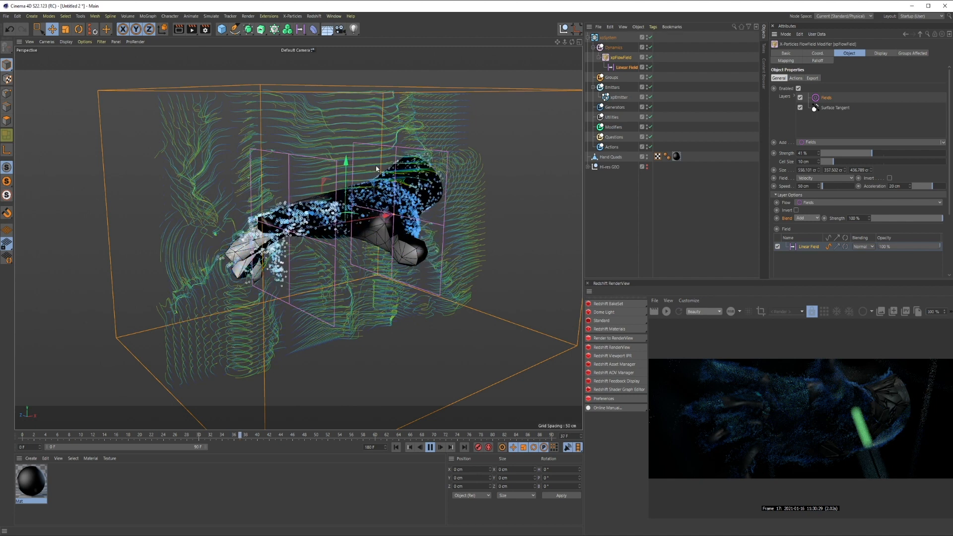
{"action": "key", "text": "r"}
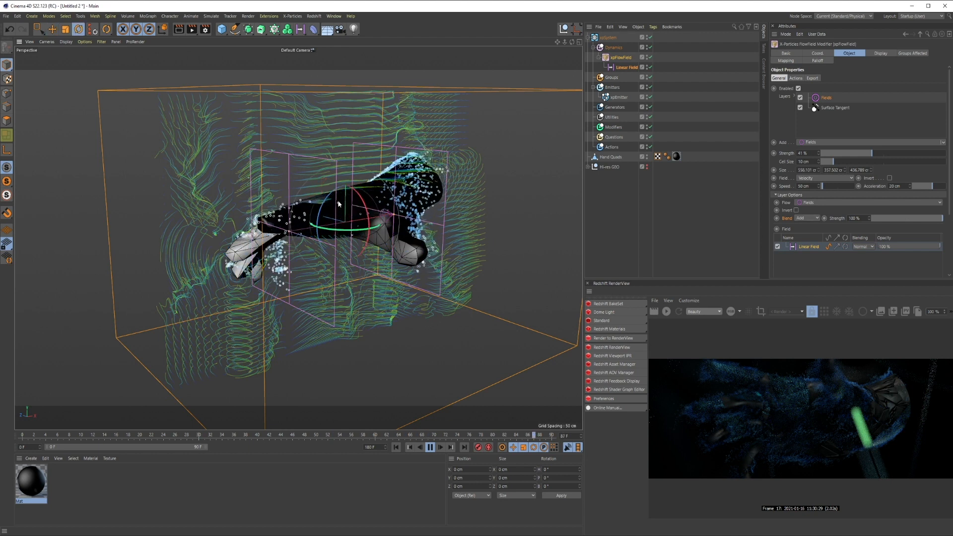
{"action": "left_click_drag", "start_coordinate": [333, 191], "coordinate": [310, 222]}
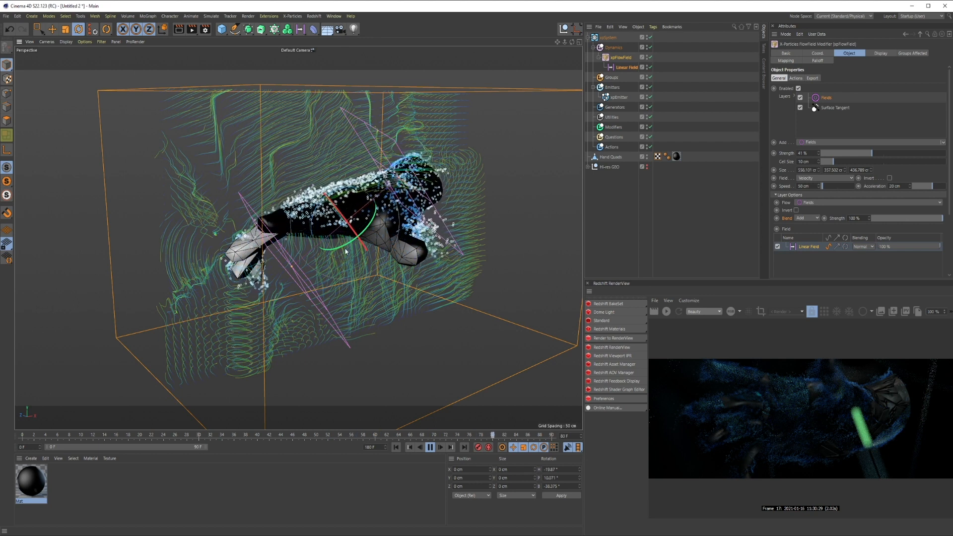
- Set the flow field's cell size to 20 cm
{"action": "left_click_drag", "start_coordinate": [263, 229], "coordinate": [316, 243], "text": "alt"}
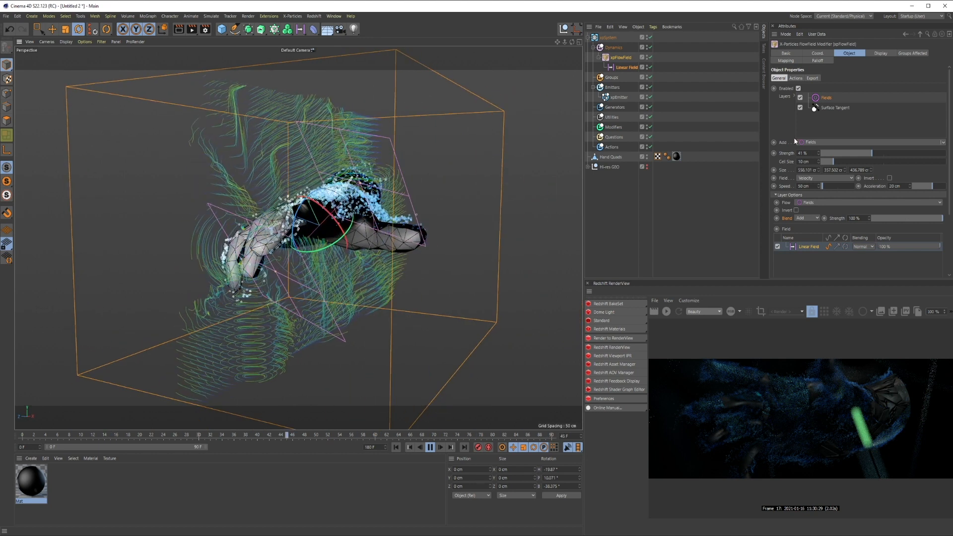
{"action": "left_click_drag", "start_coordinate": [811, 162], "coordinate": [681, 171]}
{"action": "type", "text": "20"}
{"action": "key", "text": "Return"}
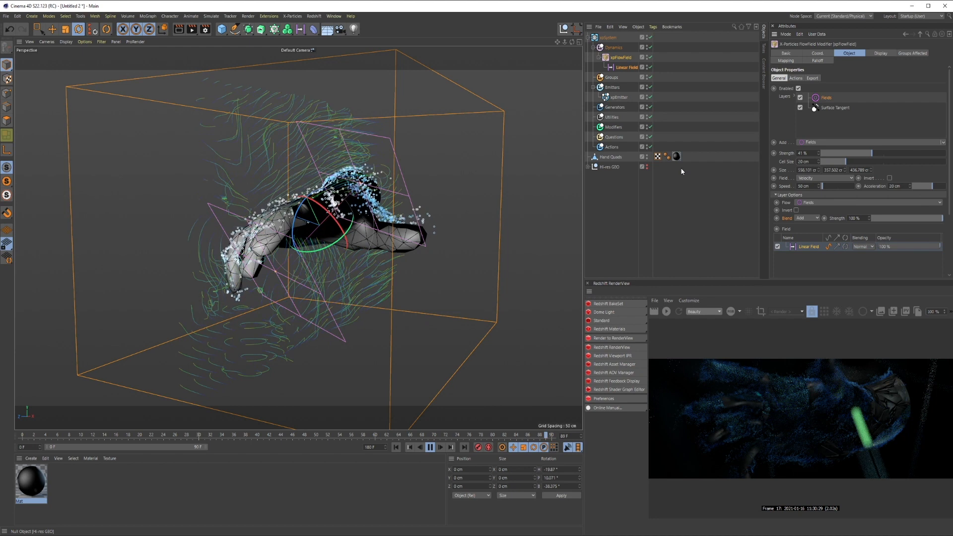
- Try rotating the Linear Field and the Hand Quads object to redirect the particle flow, and undo these rotations
{"action": "left_click_drag", "start_coordinate": [308, 252], "coordinate": [378, 238]}
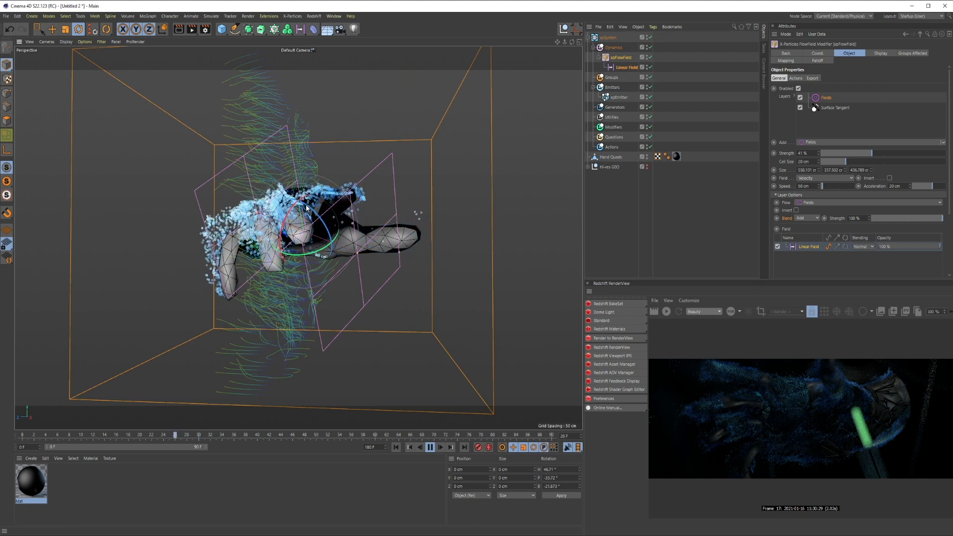
{"action": "left_click_drag", "start_coordinate": [341, 235], "coordinate": [327, 226]}
{"action": "left_click", "coordinate": [611, 156]}
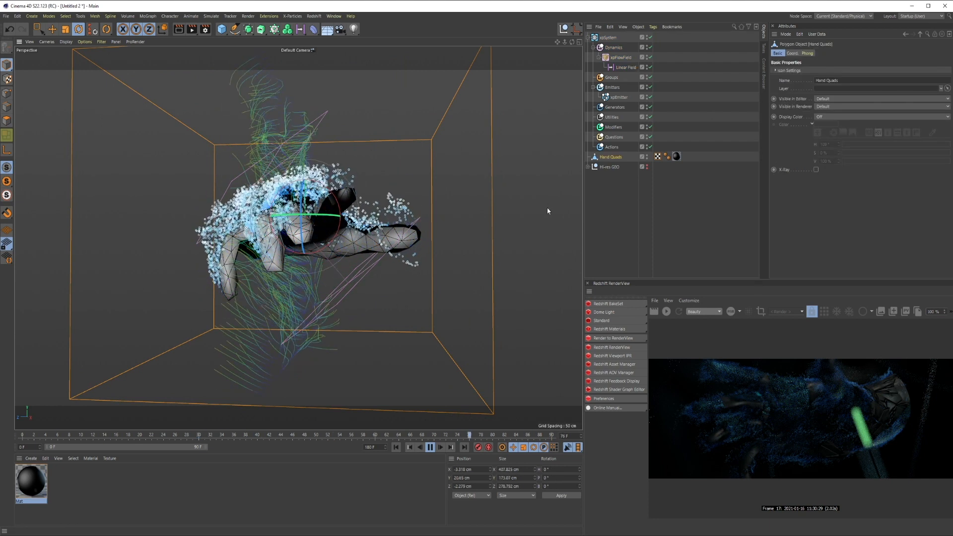
{"action": "left_click_drag", "start_coordinate": [317, 220], "coordinate": [342, 272], "text": "alt"}
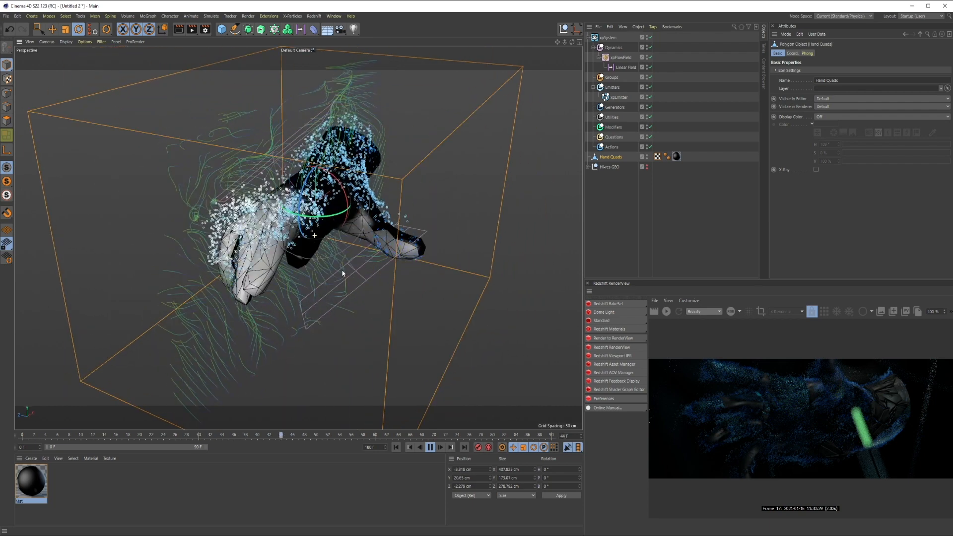
{"action": "left_click_drag", "start_coordinate": [335, 183], "coordinate": [362, 224]}
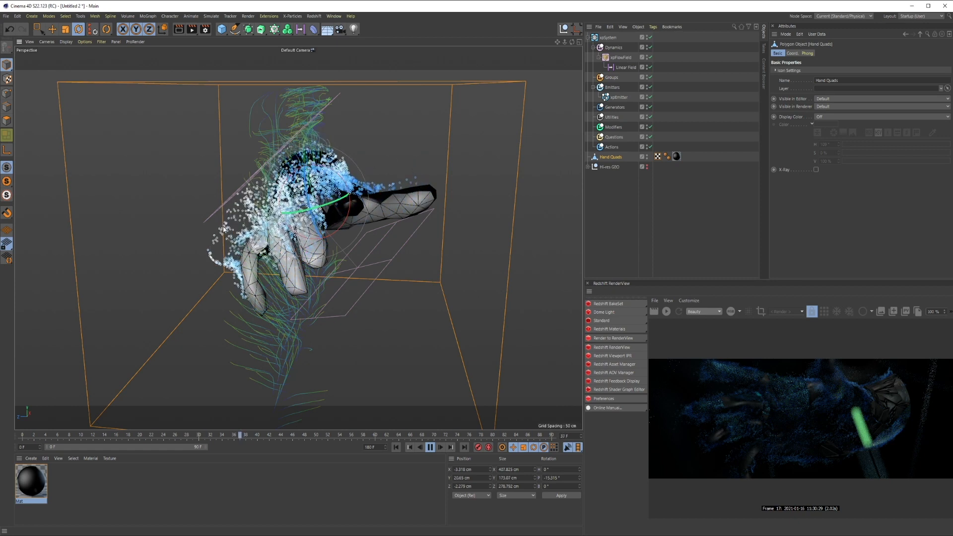
{"action": "left_click_drag", "start_coordinate": [459, 182], "coordinate": [347, 169], "text": "alt"}
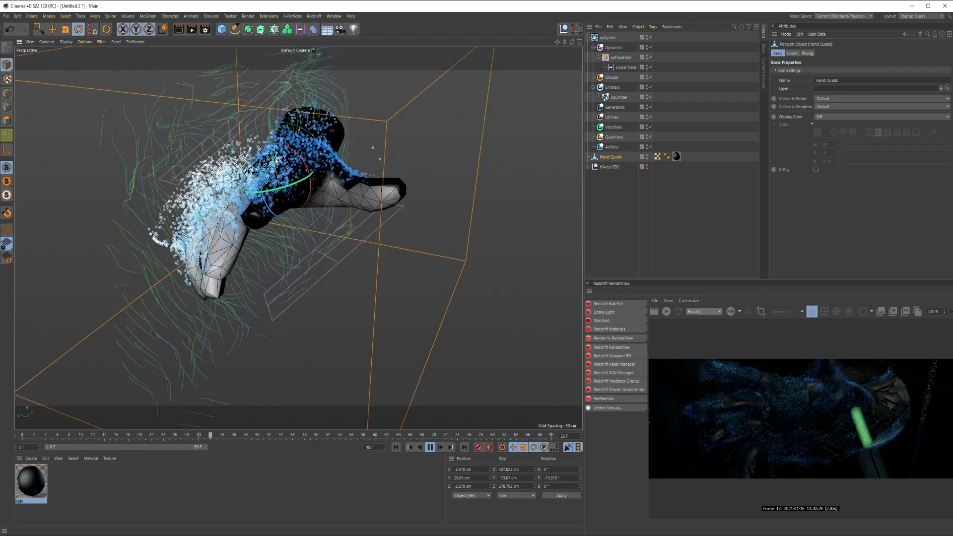
{"action": "key", "text": "ctrl+z"}
{"action": "key", "text": "ctrl+z"}
{"action": "key", "text": "ctrl+z"}
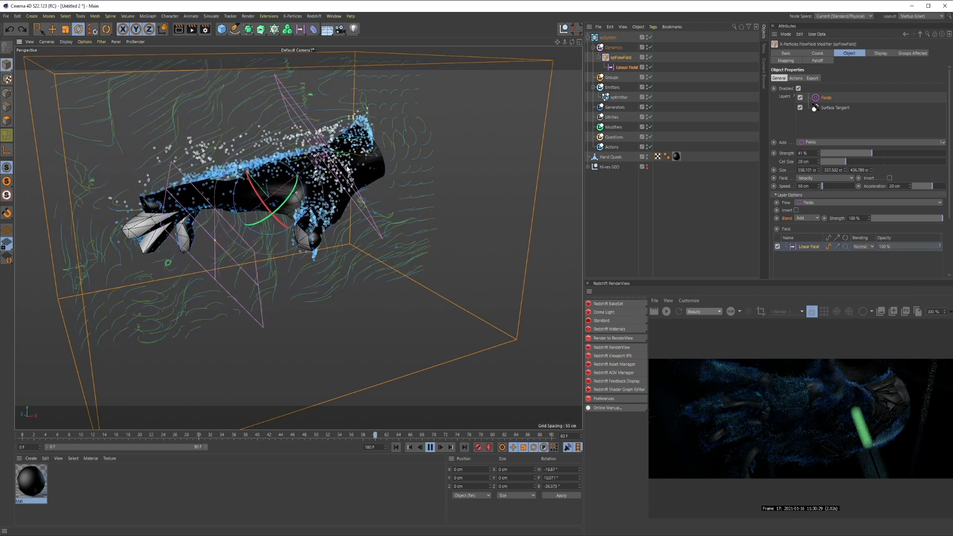
- Return the simulation to its first frame and rotate the Linear Field to a pitch of about -32° and a bank of about -47°
{"action": "left_click_drag", "start_coordinate": [252, 189], "coordinate": [298, 171], "text": "alt"}
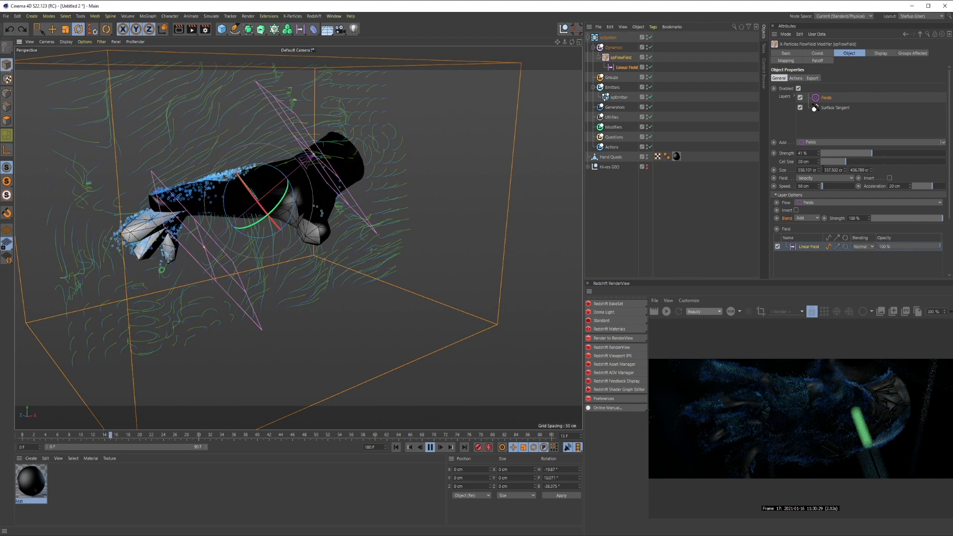
{"action": "left_click", "coordinate": [396, 447]}
{"action": "left_click_drag", "start_coordinate": [249, 228], "coordinate": [333, 209]}
{"action": "mouse_move", "coordinate": [228, 216]}
{"action": "left_mouse_down", "text": "alt"}
{"action": "mouse_move", "coordinate": [238, 220]}
{"action": "mouse_move", "coordinate": [237, 208]}
{"action": "left_mouse_up", "text": "alt"}
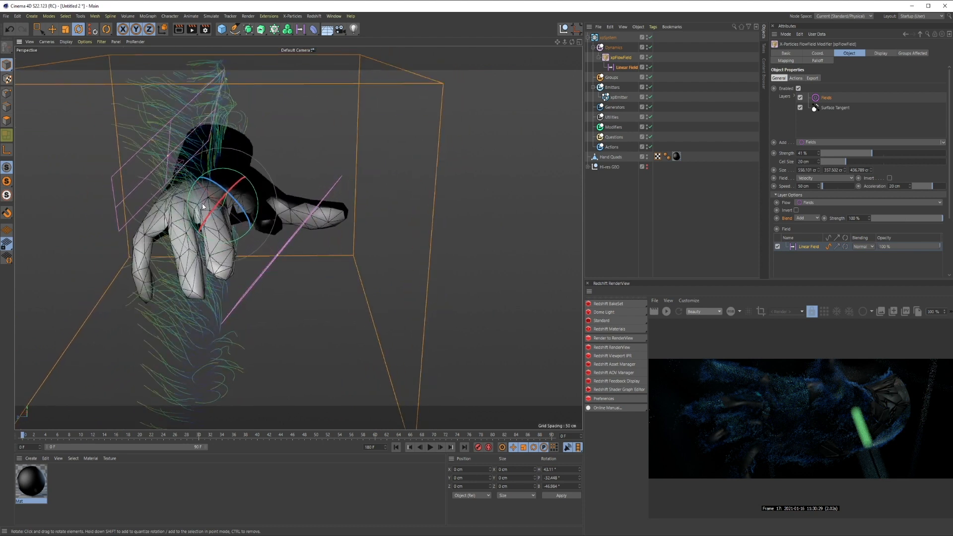
- Try another rotation of the Linear Field and undo it
{"action": "left_click_drag", "start_coordinate": [283, 185], "coordinate": [191, 200]}
{"action": "left_click_drag", "start_coordinate": [347, 172], "coordinate": [302, 185], "text": "alt"}
{"action": "key", "text": "ctrl+z"}
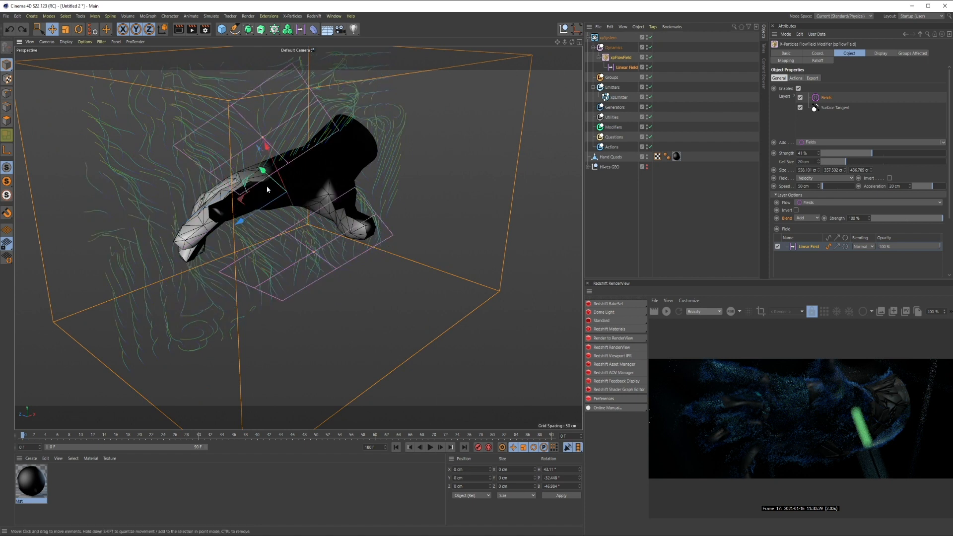
- Move the Linear Field to about X -12, Y 9, Z -4 cm and lengthen it until it extends well beyond the hand
{"action": "left_click_drag", "start_coordinate": [262, 166], "coordinate": [316, 191], "text": "alt"}
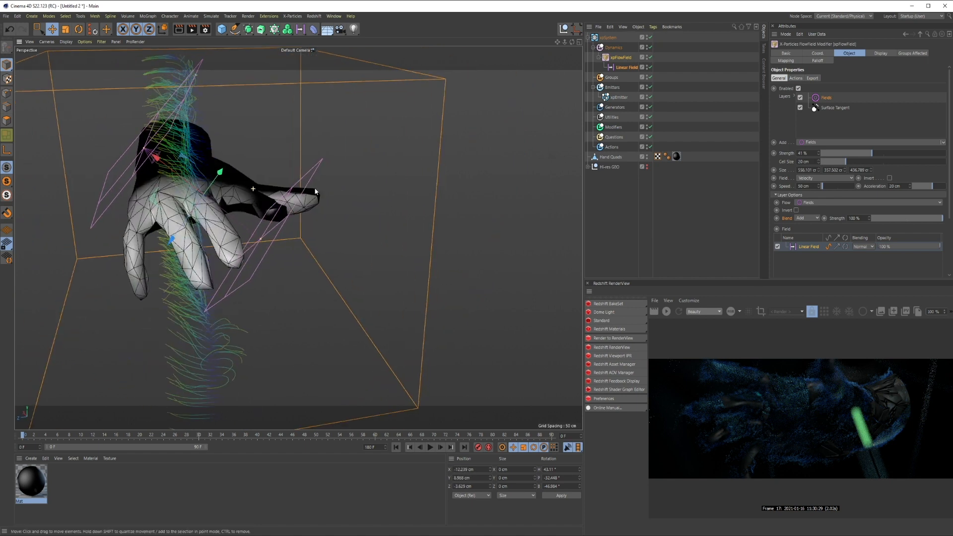
{"action": "left_click_drag", "start_coordinate": [258, 240], "coordinate": [433, 369]}
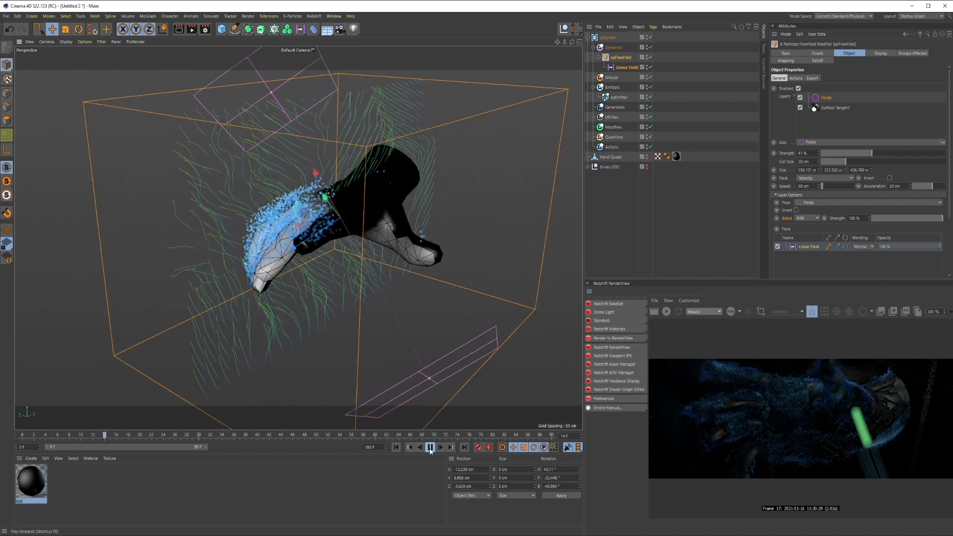
- Rotate the Linear Field to a bank of about -33°
{"action": "left_click_drag", "start_coordinate": [408, 389], "coordinate": [398, 271], "text": "alt"}
{"action": "key", "text": "r"}
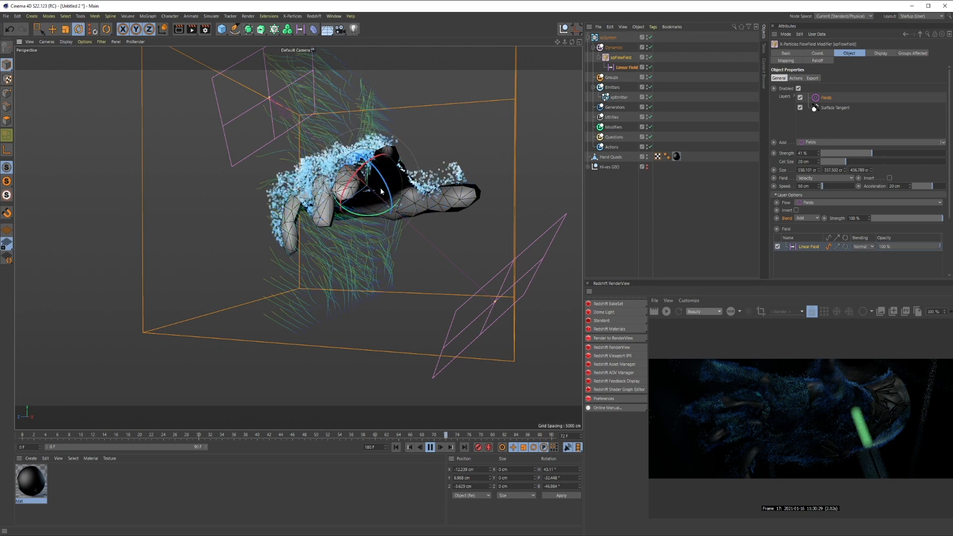
{"action": "left_click_drag", "start_coordinate": [389, 193], "coordinate": [387, 183]}
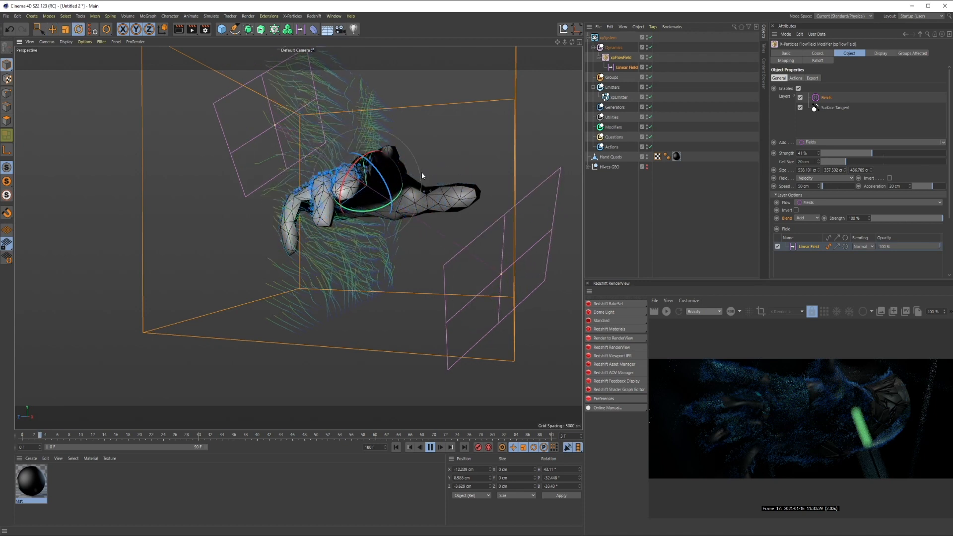
- Try several blend strengths between 14% and 80% for the flow field's Fields layer and settle on 53%
{"action": "left_click", "coordinate": [881, 219]}
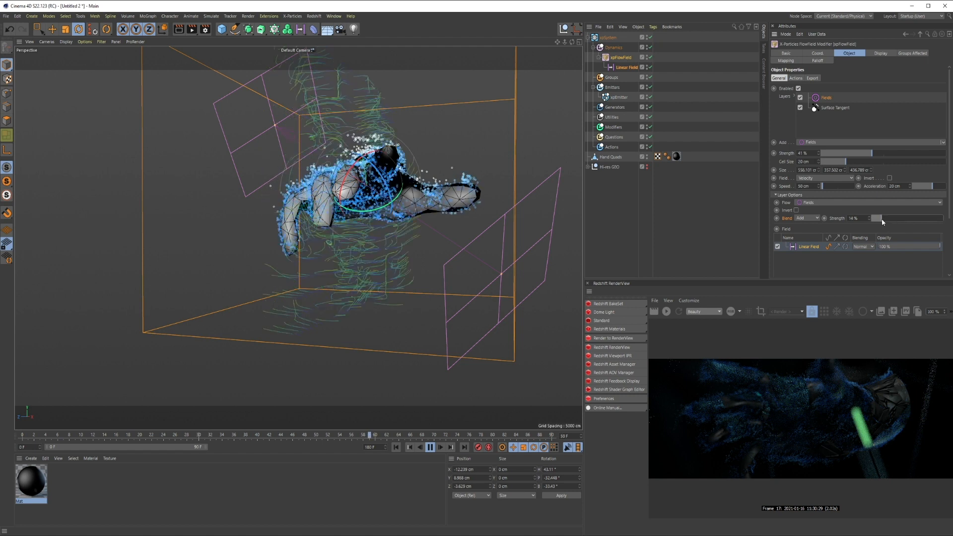
{"action": "left_click_drag", "start_coordinate": [881, 218], "coordinate": [891, 221]}
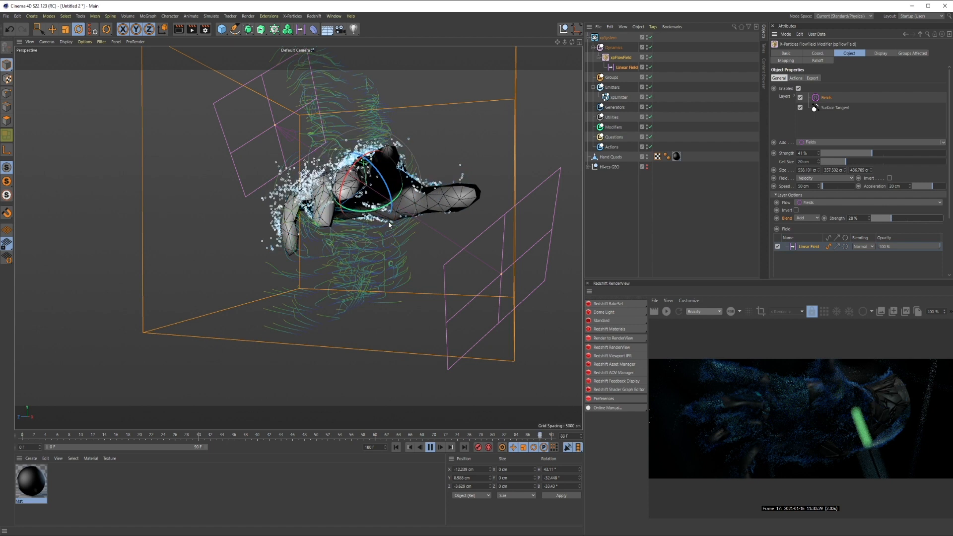
{"action": "left_click", "coordinate": [916, 218]}
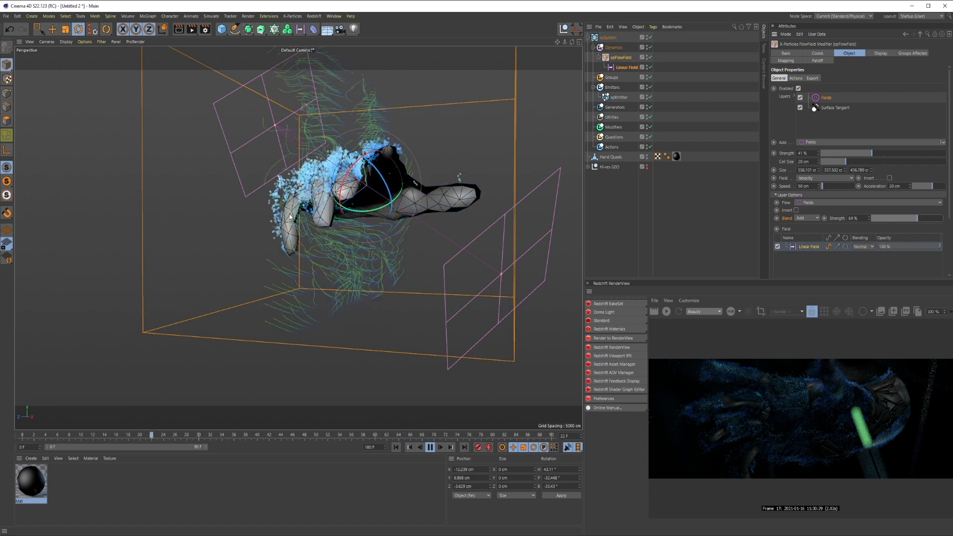
{"action": "left_click_drag", "start_coordinate": [438, 201], "coordinate": [362, 215], "text": "alt"}
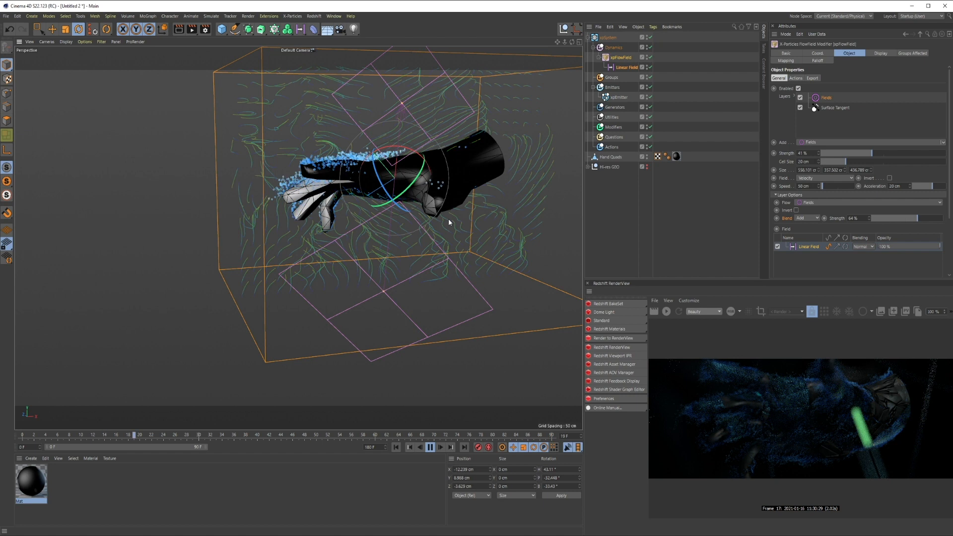
{"action": "left_click_drag", "start_coordinate": [917, 218], "coordinate": [929, 219]}
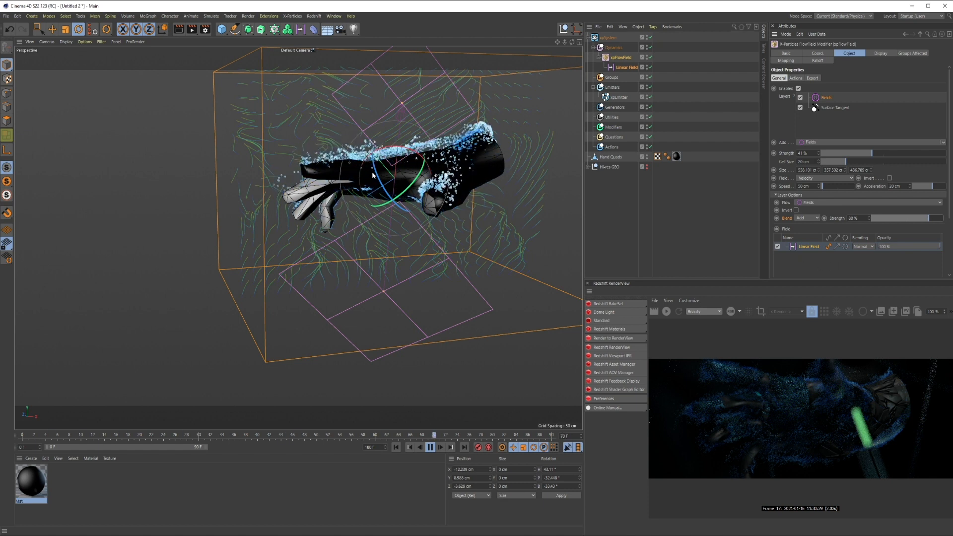
{"action": "left_click", "coordinate": [909, 219]}
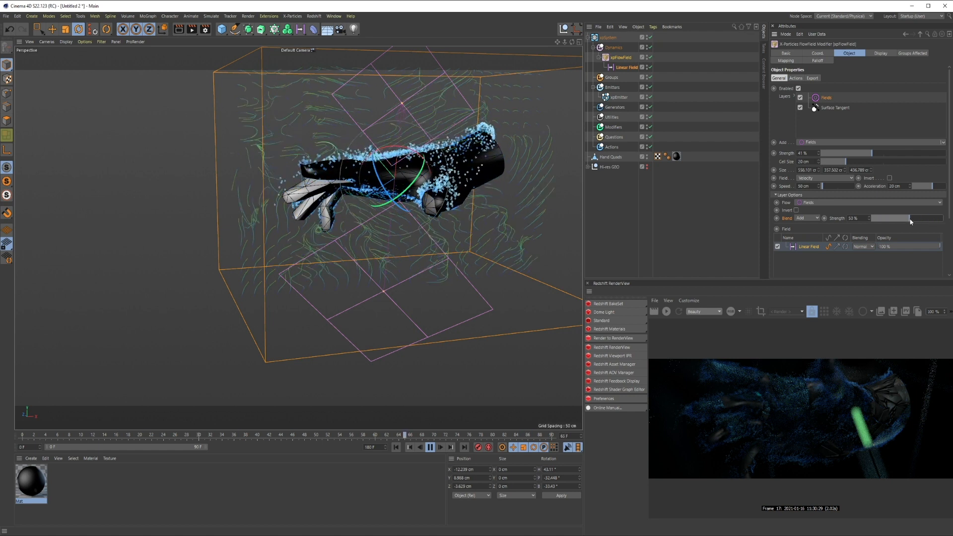
- Set the flow field's cell size to 10 cm and deselect everything
{"action": "left_click_drag", "start_coordinate": [810, 161], "coordinate": [663, 145]}
{"action": "type", "text": "10"}
{"action": "key", "text": "Return"}
{"action": "left_click", "coordinate": [647, 215]}
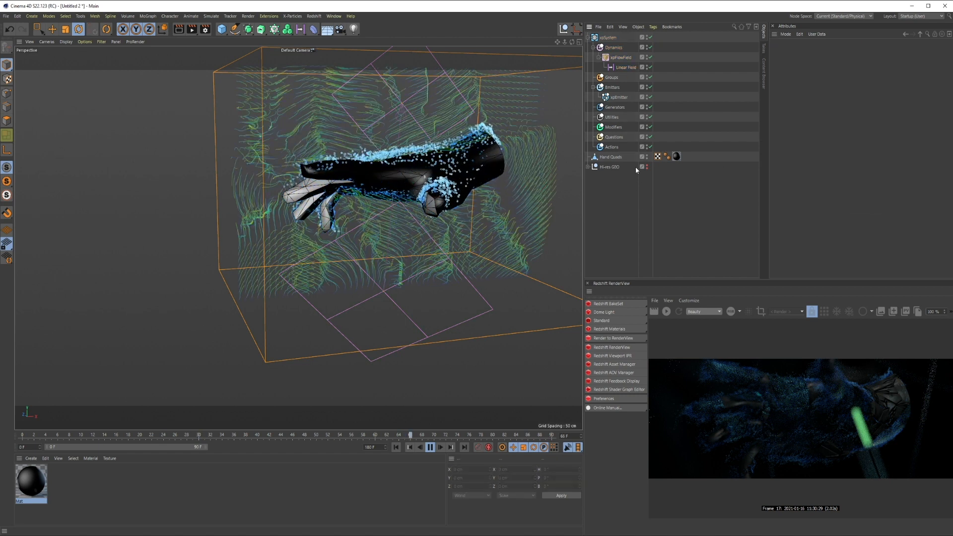
- Turn off the vector display of xpFlowField and clear the selection
{"action": "left_click", "coordinate": [628, 59]}
{"action": "left_click", "coordinate": [880, 53]}
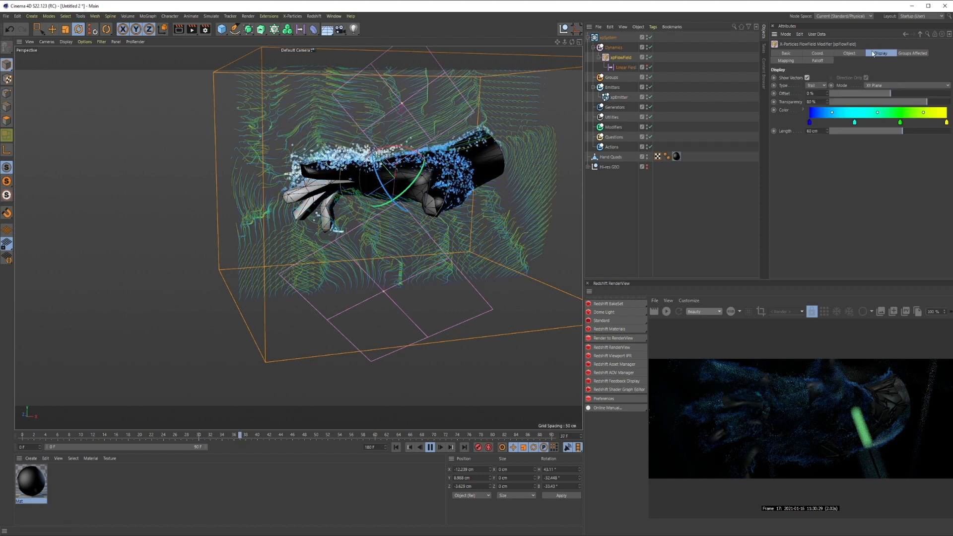
{"action": "left_click", "coordinate": [807, 77]}
{"action": "left_click", "coordinate": [669, 237]}
- Set the emission speed of xpEmitter to 150 cm and deselect it
{"action": "left_click_drag", "start_coordinate": [514, 230], "coordinate": [406, 247], "text": "alt"}
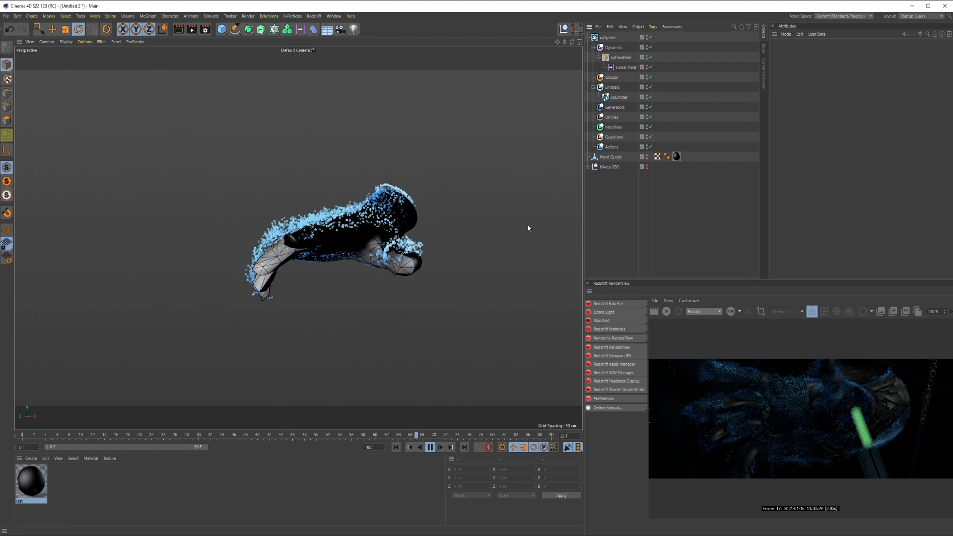
{"action": "middle_click_drag", "start_coordinate": [523, 225], "coordinate": [475, 198], "text": "alt"}
{"action": "left_click_drag", "start_coordinate": [474, 198], "coordinate": [457, 233], "text": "alt"}
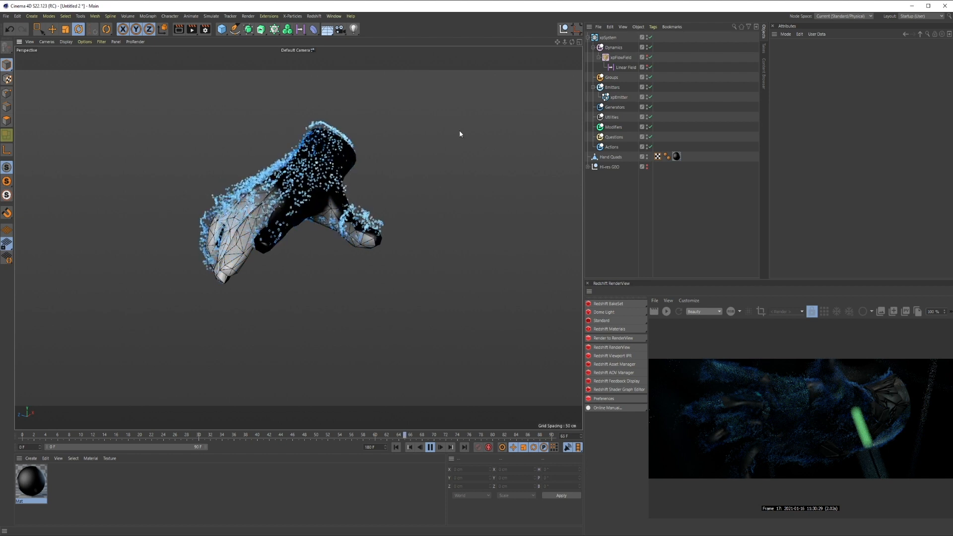
{"action": "left_click", "coordinate": [616, 98]}
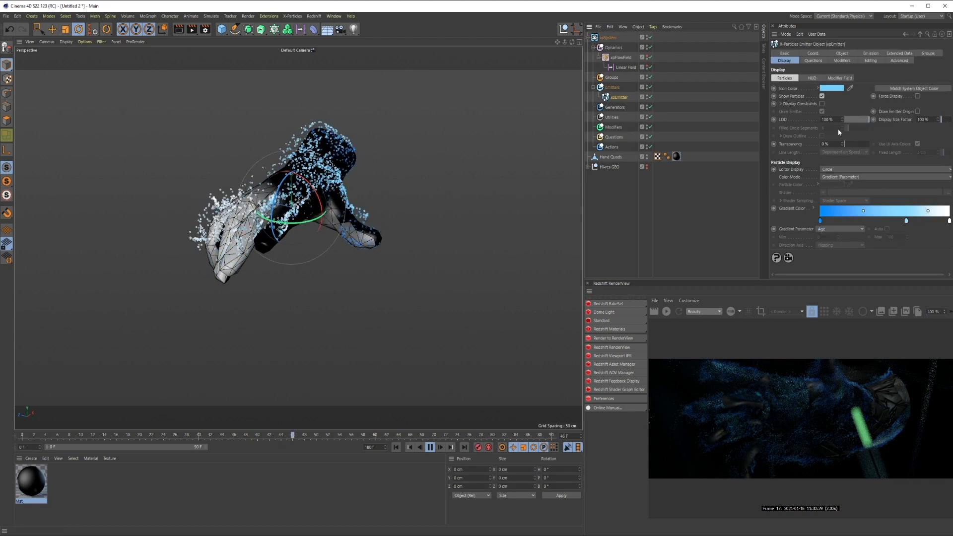
{"action": "left_click", "coordinate": [870, 53]}
{"action": "type", "text": "150"}
{"action": "key", "text": "Return"}
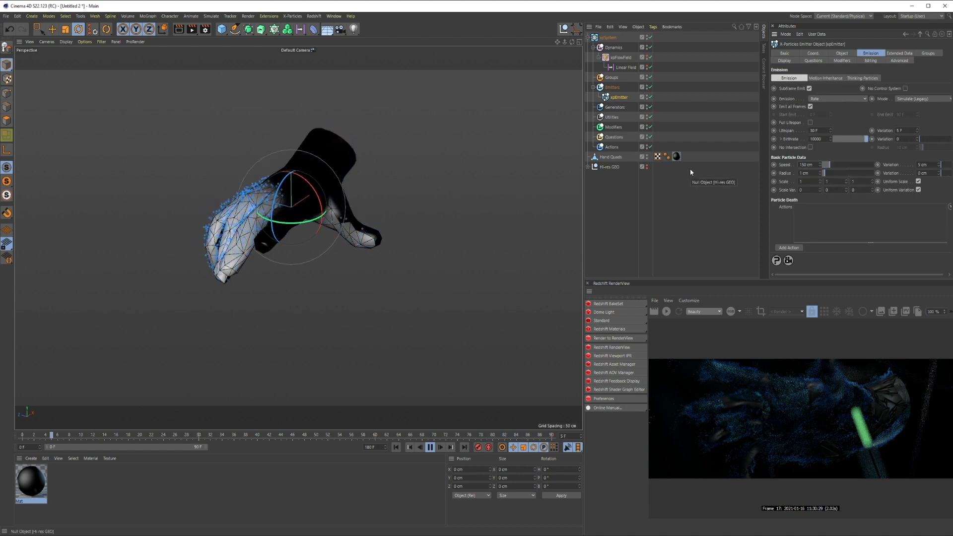
{"action": "left_click", "coordinate": [647, 200]}
- Add an xpSpeed motion modifier to the X-Particles system
{"action": "left_click", "coordinate": [612, 128]}
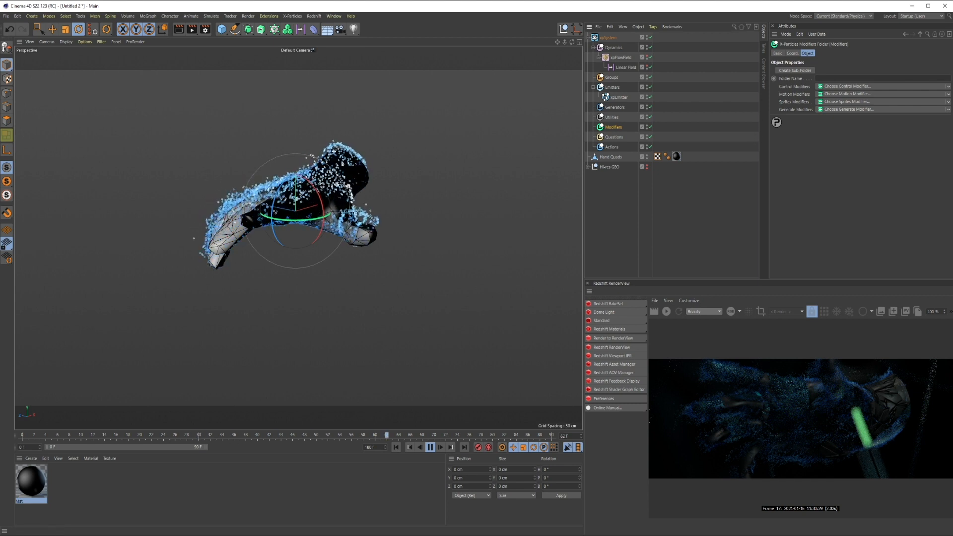
{"action": "left_click", "coordinate": [948, 94]}
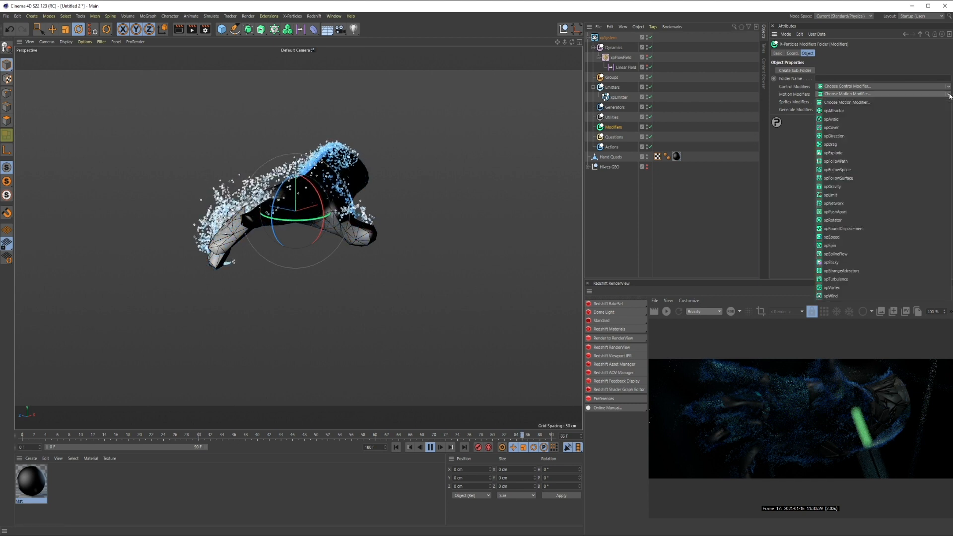
{"action": "left_click", "coordinate": [847, 237]}
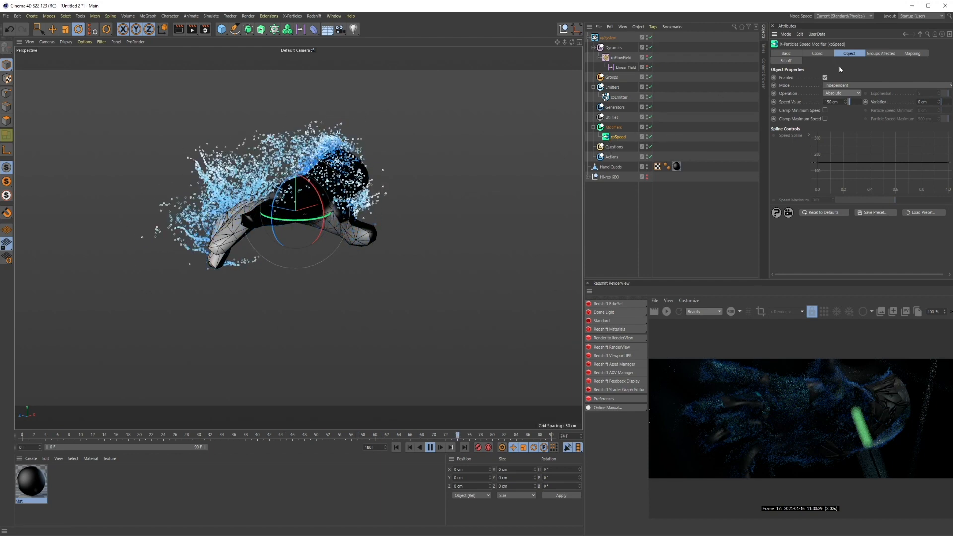
- Try a speed value of 250 cm on the xpSpeed modifier, delete the modifier and undo the deletion
{"action": "type", "text": "250"}
{"action": "key", "text": "Return"}
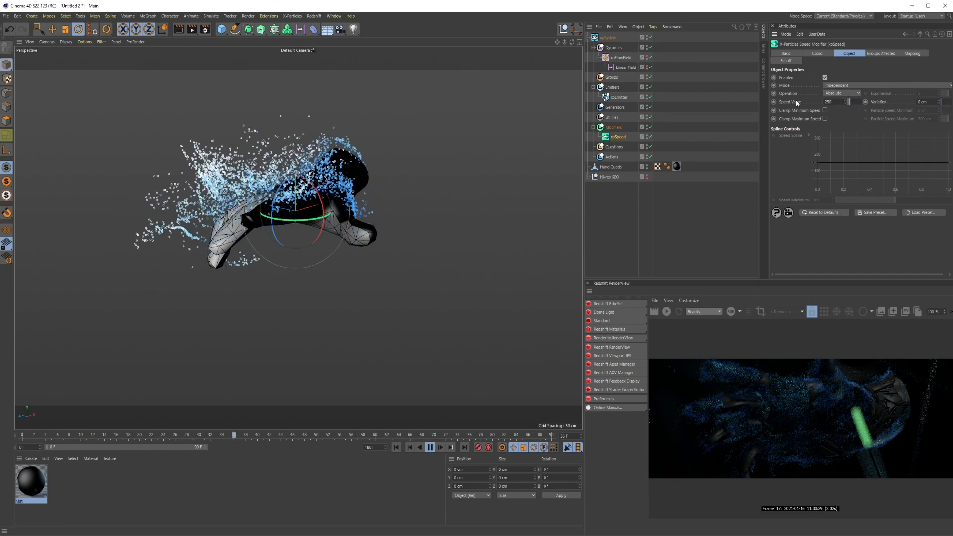
{"action": "key", "text": "Delete"}
{"action": "key", "text": "ctrl+z"}
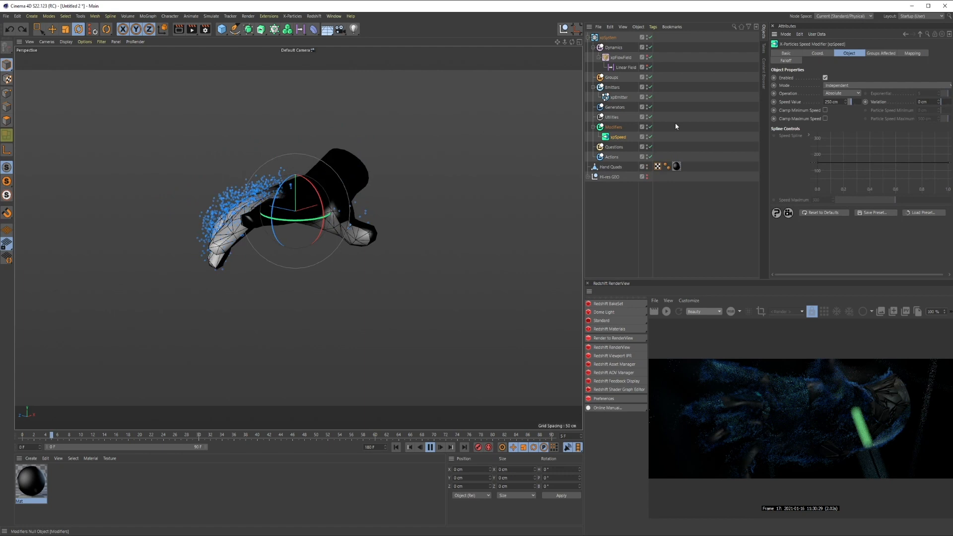
- Set the speed value of the xpSpeed modifier to 50 cm and deselect it
{"action": "type", "text": "50"}
{"action": "key", "text": "Return"}
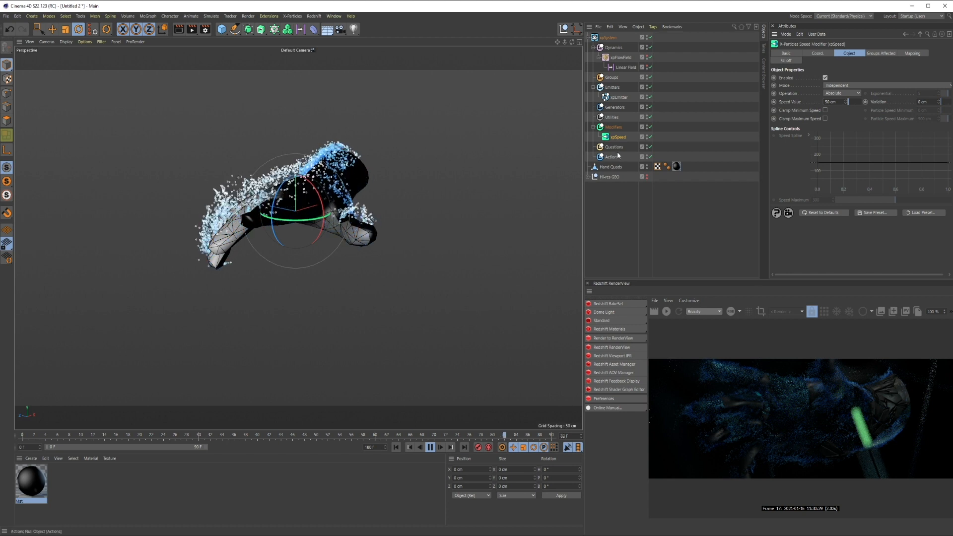
{"action": "left_click", "coordinate": [627, 213]}
- Add an xpTurbulence motion modifier and place it below xpSpeed in the object hierarchy
{"action": "left_click", "coordinate": [615, 128]}
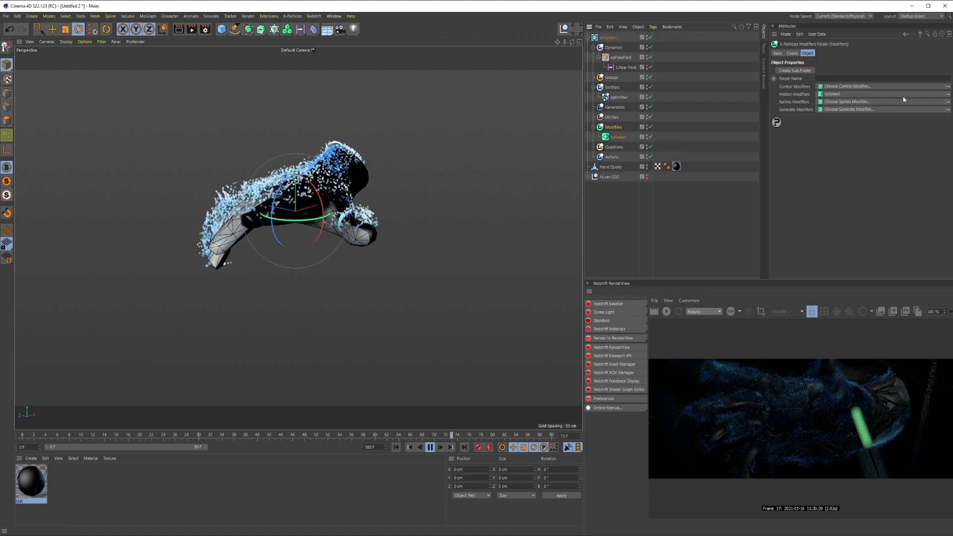
{"action": "left_click", "coordinate": [947, 94]}
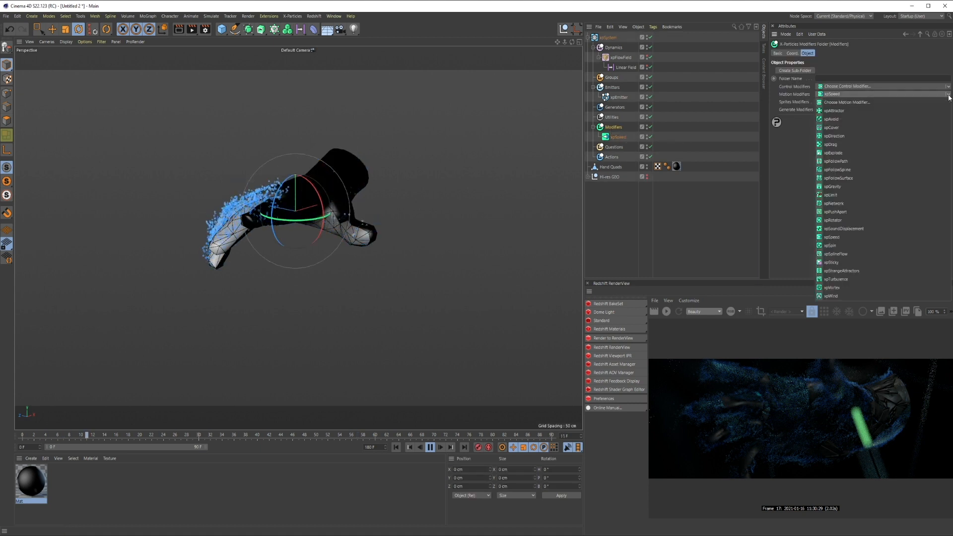
{"action": "left_click", "coordinate": [848, 280]}
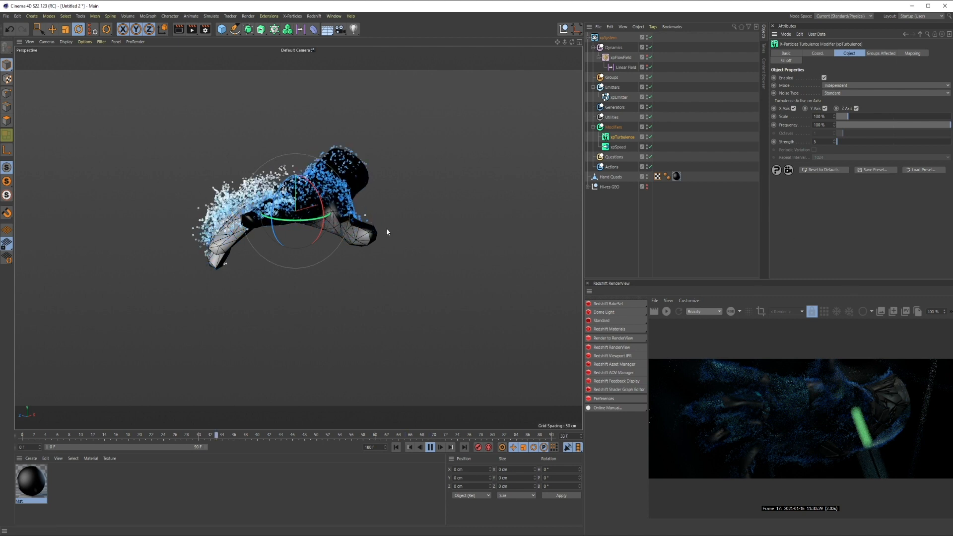
{"action": "left_click_drag", "start_coordinate": [622, 137], "coordinate": [615, 152]}
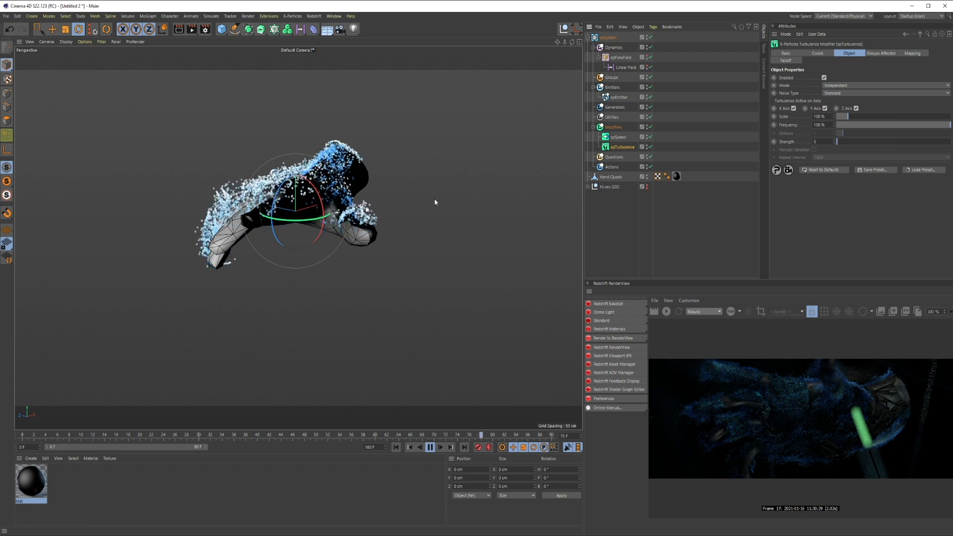
- Rename the turbulence modifier as xpTurbulence L and widen the object name column
{"action": "double_click", "coordinate": [626, 147]}
{"action": "type", "text": "L"}
{"action": "key", "text": "Return"}
{"action": "left_click_drag", "start_coordinate": [652, 150], "coordinate": [668, 151]}
{"action": "left_click", "coordinate": [635, 227]}
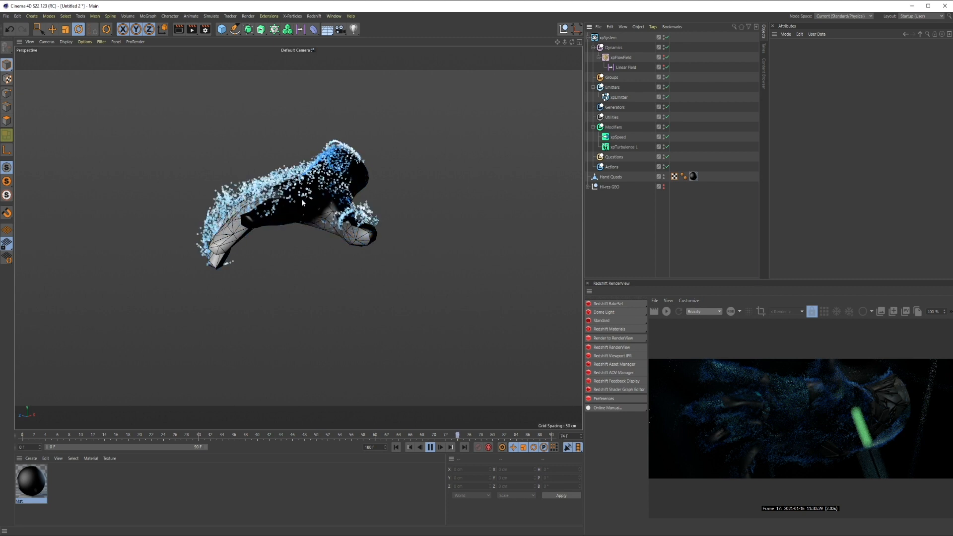
- Review the settings of the Fields and Surface Tangent layers in xpFlowField
{"action": "left_click", "coordinate": [621, 58]}
{"action": "left_click", "coordinate": [848, 54]}
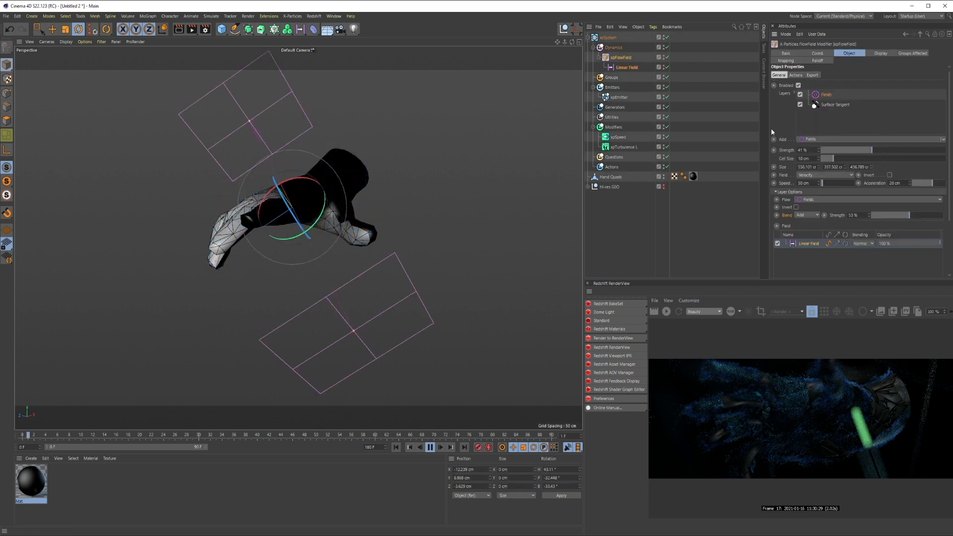
{"action": "left_click", "coordinate": [834, 105]}
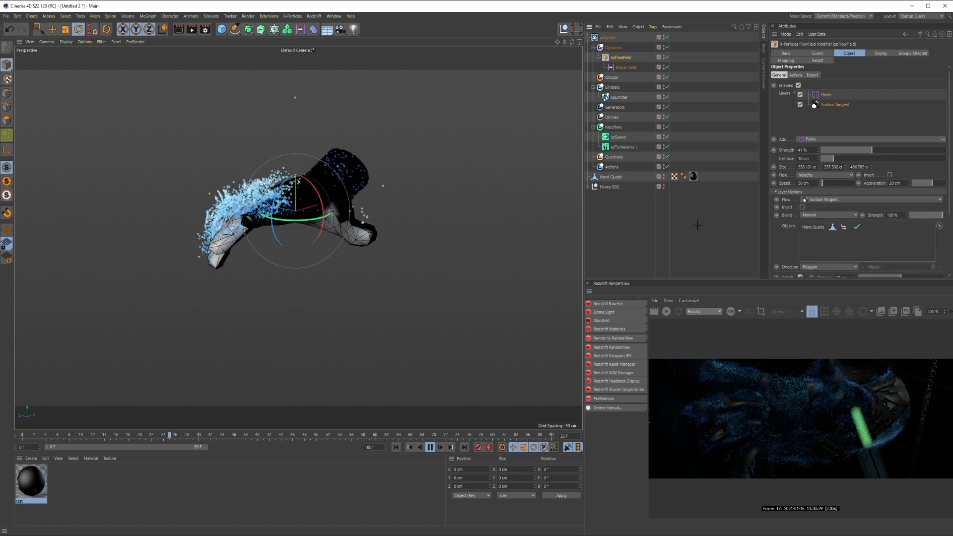
- Raise the birthrate of xpEmitter to 50000 and clear the selection
{"action": "left_click", "coordinate": [623, 147]}
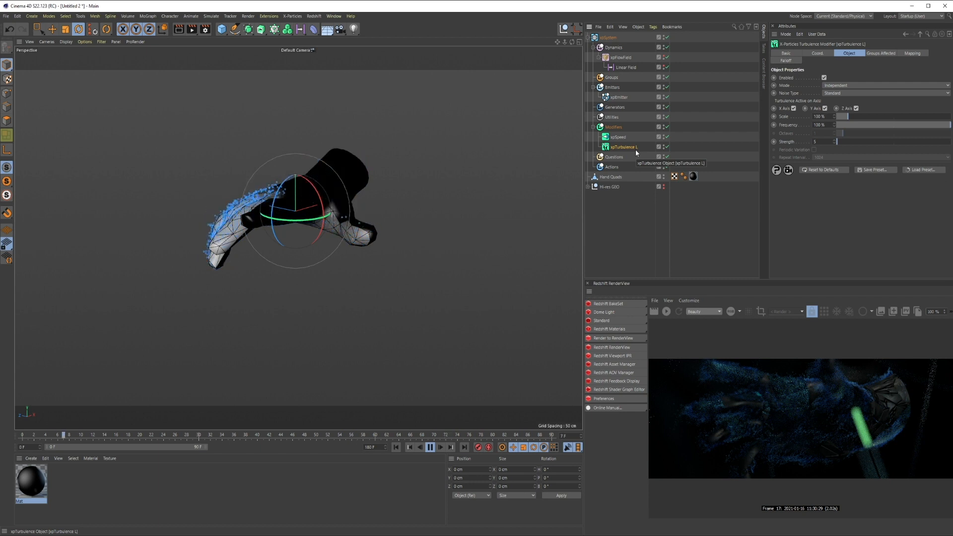
{"action": "left_click", "coordinate": [619, 97]}
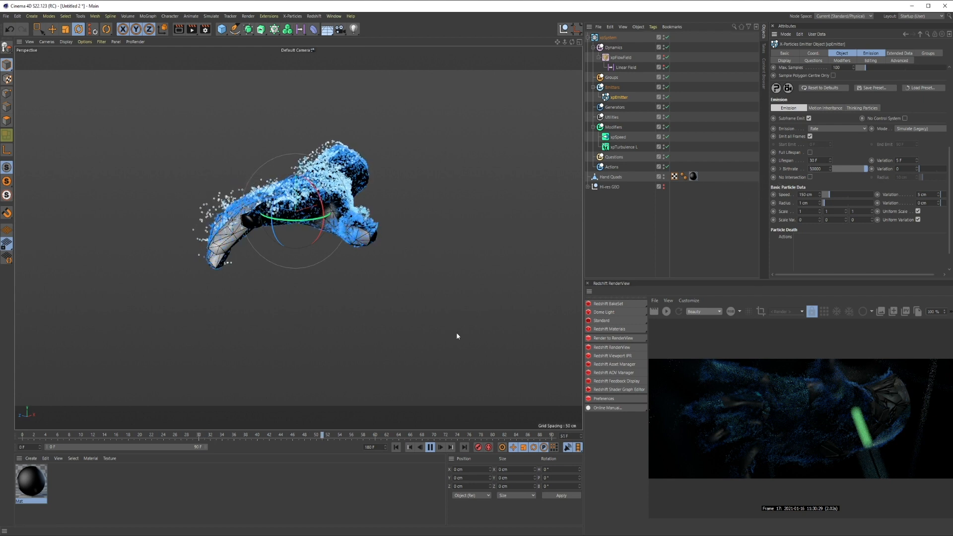
{"action": "left_click", "coordinate": [632, 235]}
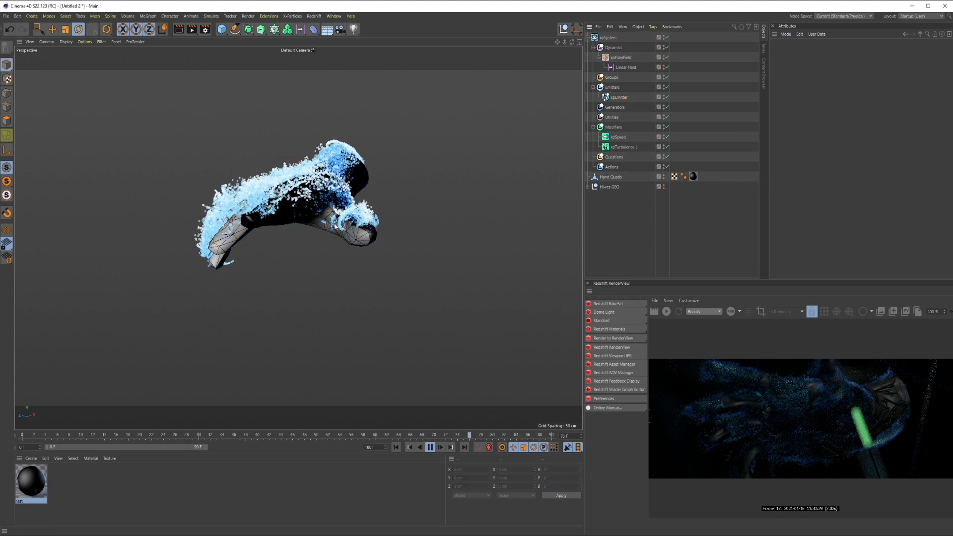
- Toggle the Linear Field to compare the flow, adjust the flow field's acceleration, and lower the Fields layer's blend strength
{"action": "left_click", "coordinate": [666, 67]}
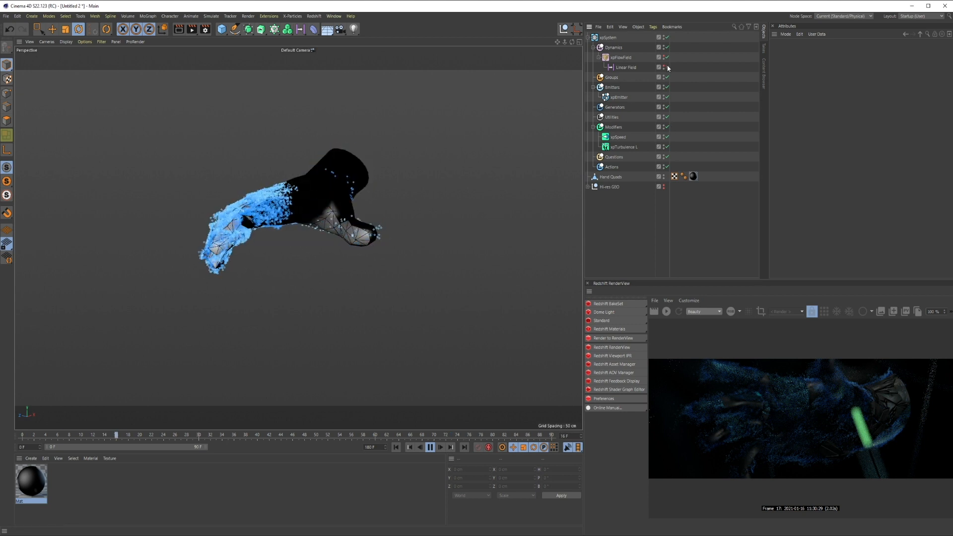
{"action": "left_click", "coordinate": [626, 59]}
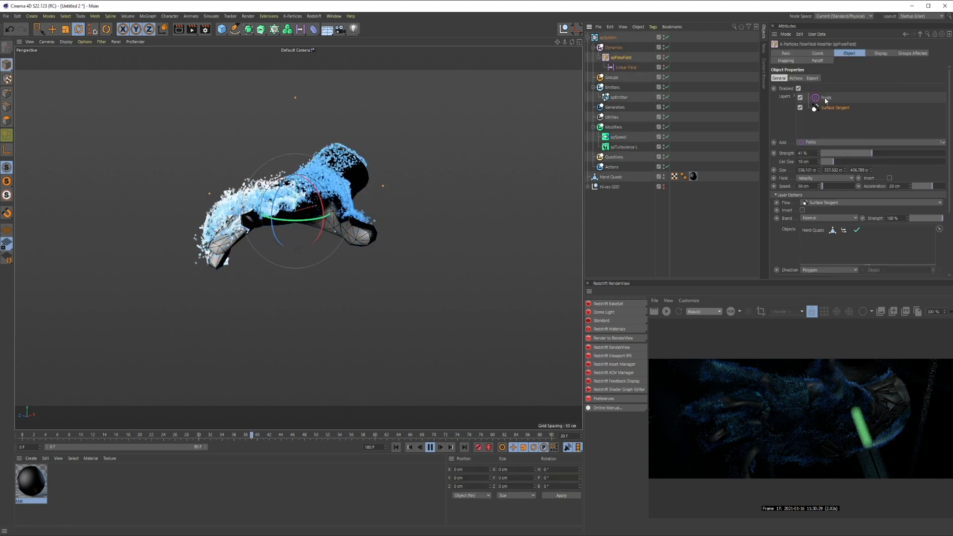
{"action": "left_click", "coordinate": [825, 98]}
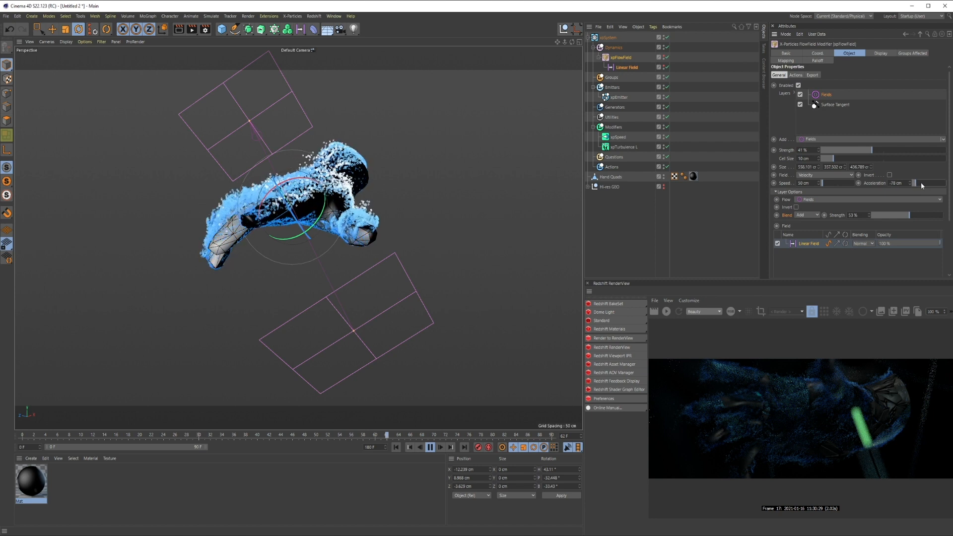
{"action": "left_click_drag", "start_coordinate": [920, 183], "coordinate": [932, 183]}
{"action": "left_click", "coordinate": [875, 216]}
{"action": "left_click", "coordinate": [625, 238]}
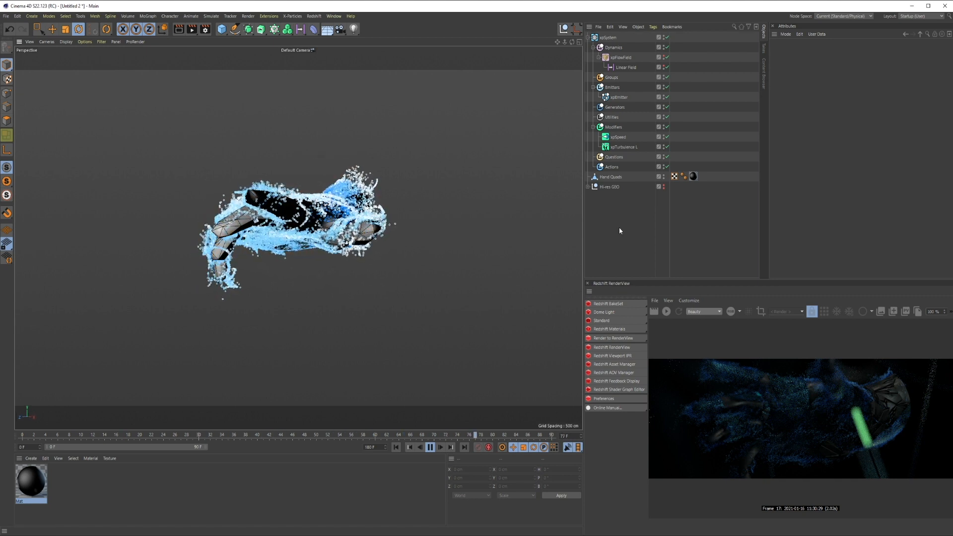
- Set the scale of xpTurbulence L to 400% and its strength to 25
{"action": "left_click", "coordinate": [623, 146]}
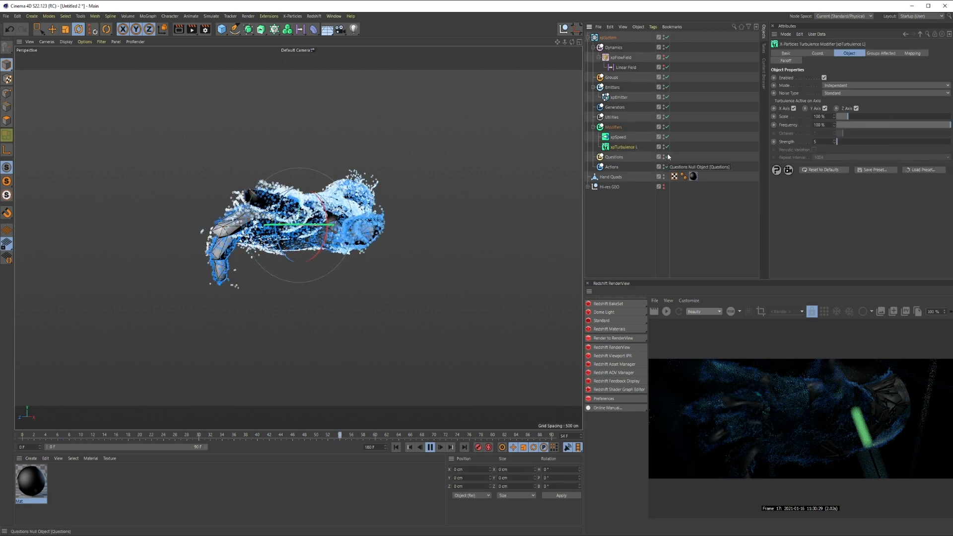
{"action": "left_click", "coordinate": [828, 117]}
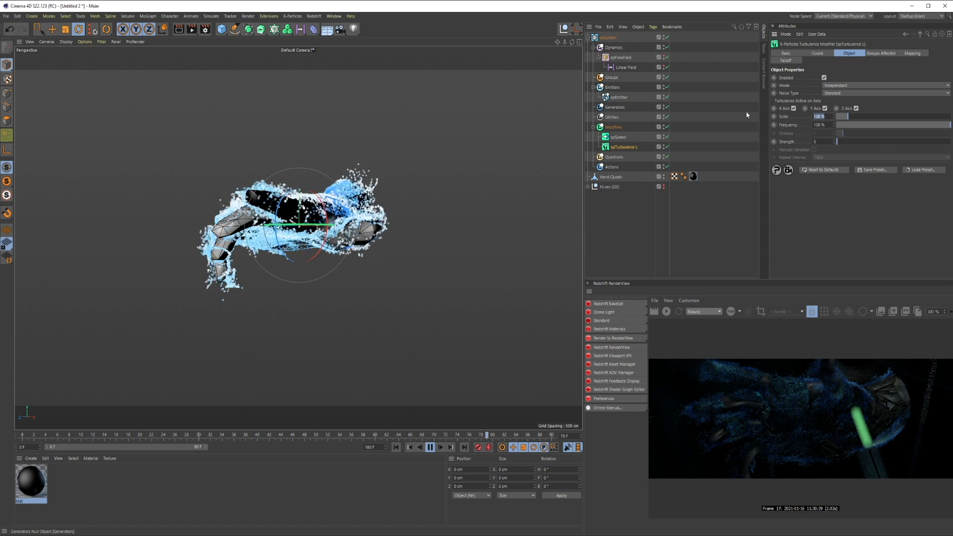
{"action": "type", "text": "400"}
{"action": "key", "text": "Return"}
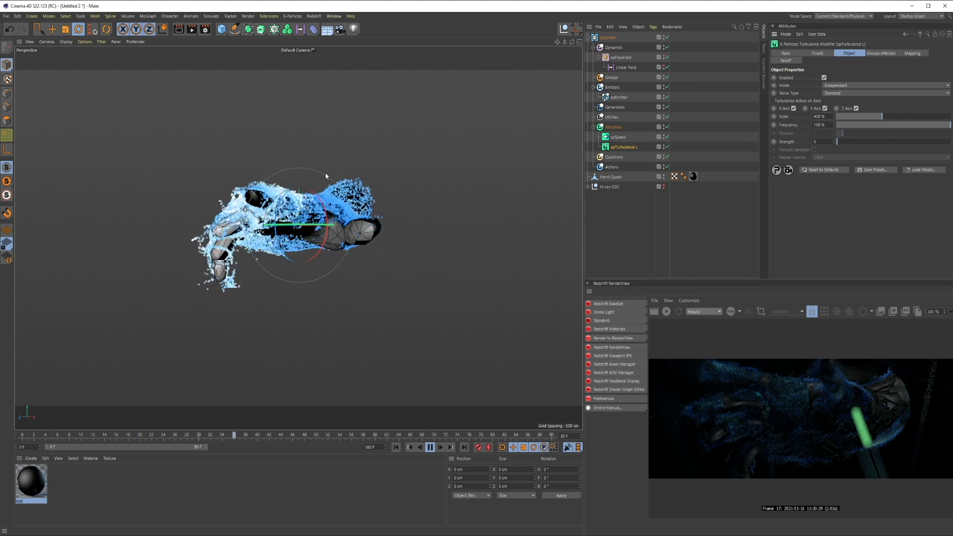
{"action": "type", "text": "25"}
{"action": "key", "text": "Return"}
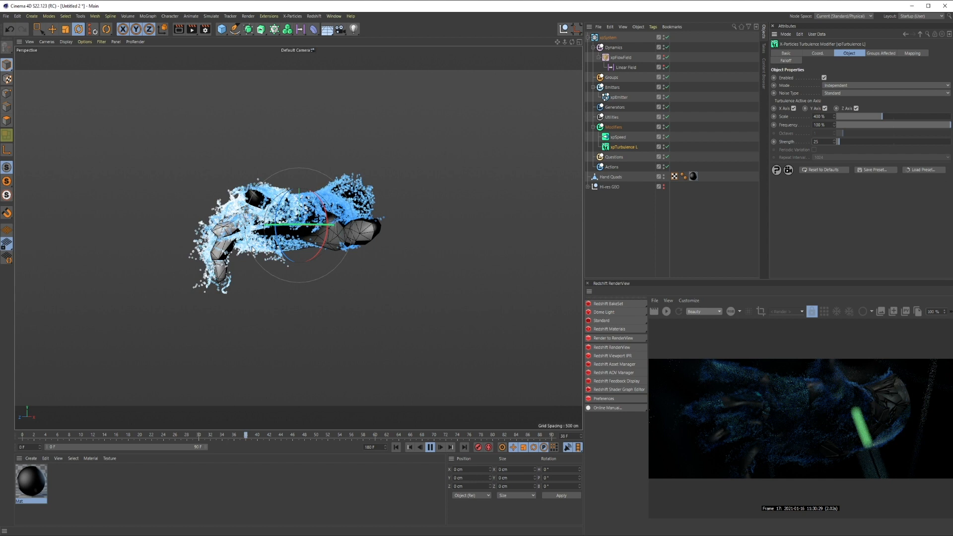
- Duplicate the xpTurbulence L modifier and rename the copy as xpTurbulence M
{"action": "left_click_drag", "start_coordinate": [617, 147], "coordinate": [616, 144], "text": "ctrl"}
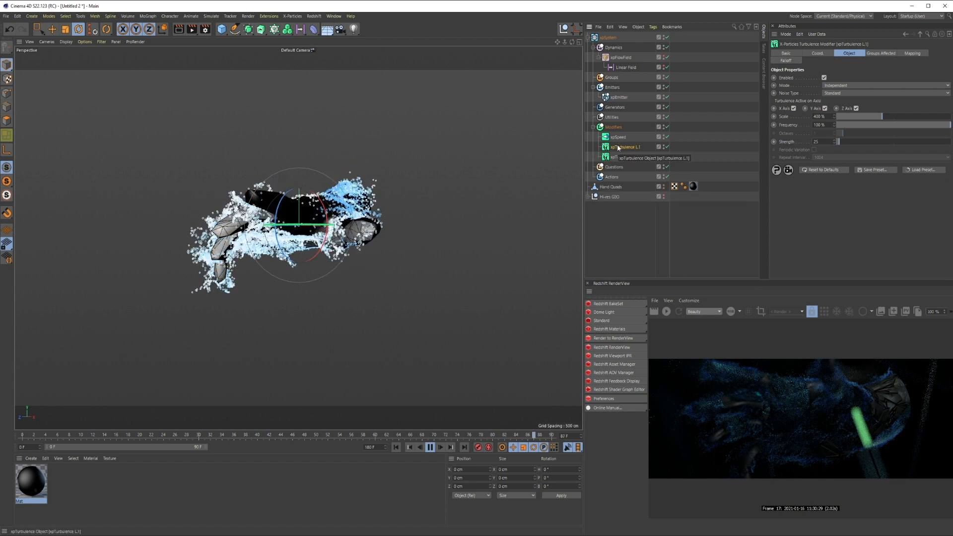
{"action": "key", "text": "ctrl+z"}
{"action": "left_click_drag", "start_coordinate": [618, 147], "coordinate": [641, 148], "text": "ctrl"}
{"action": "double_click", "coordinate": [635, 147]}
{"action": "type", "text": "M"}
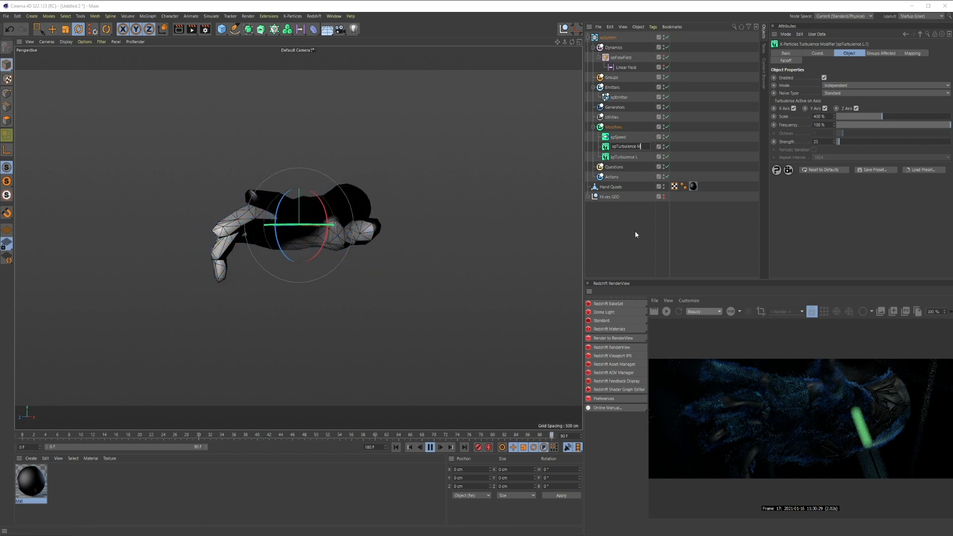
{"action": "key", "text": "Return"}
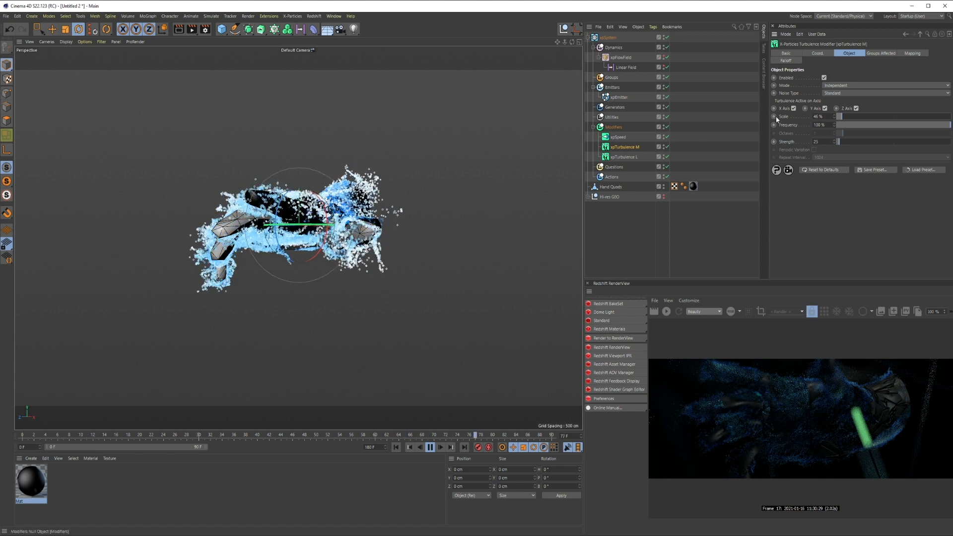
- Set xpTurbulence M to a scale of 24%, a strength of 40 and a frequency of 200%
{"action": "type", "text": "40"}
{"action": "key", "text": "Return"}
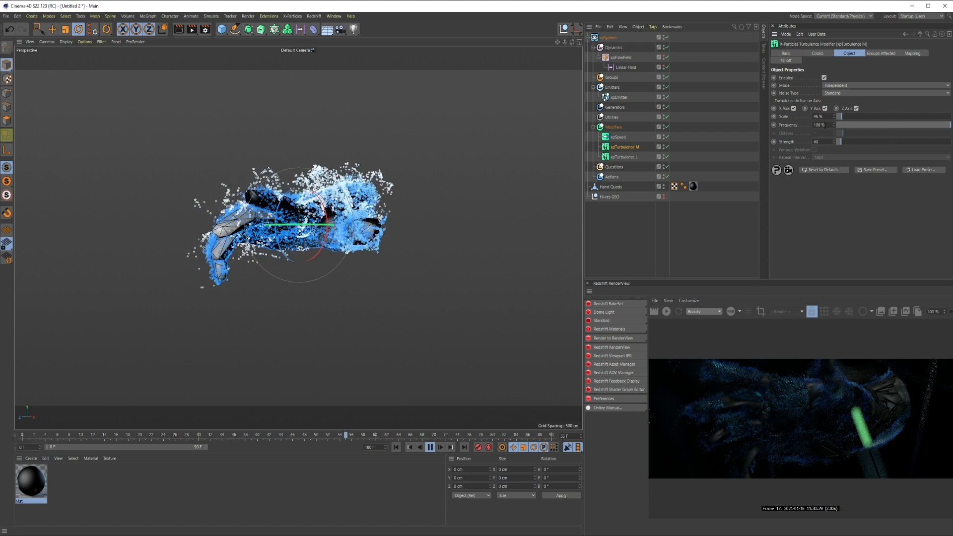
{"action": "left_click_drag", "start_coordinate": [824, 124], "coordinate": [730, 126]}
{"action": "type", "text": "200"}
{"action": "key", "text": "Return"}
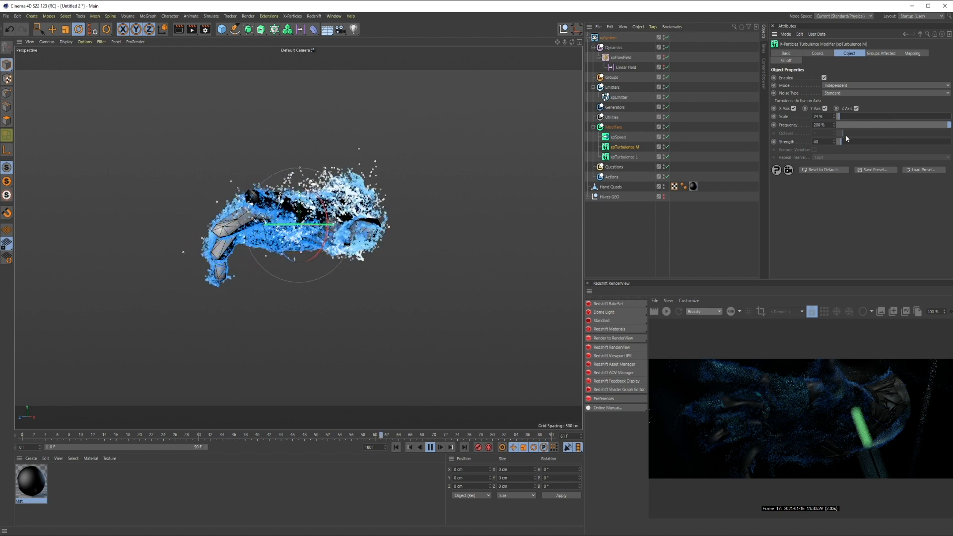
- Duplicate the xpTurbulence M modifier and rename the copy as xpTurbulence S
{"action": "left_click_drag", "start_coordinate": [630, 144], "coordinate": [700, 147], "text": "ctrl"}
{"action": "double_click", "coordinate": [635, 147]}
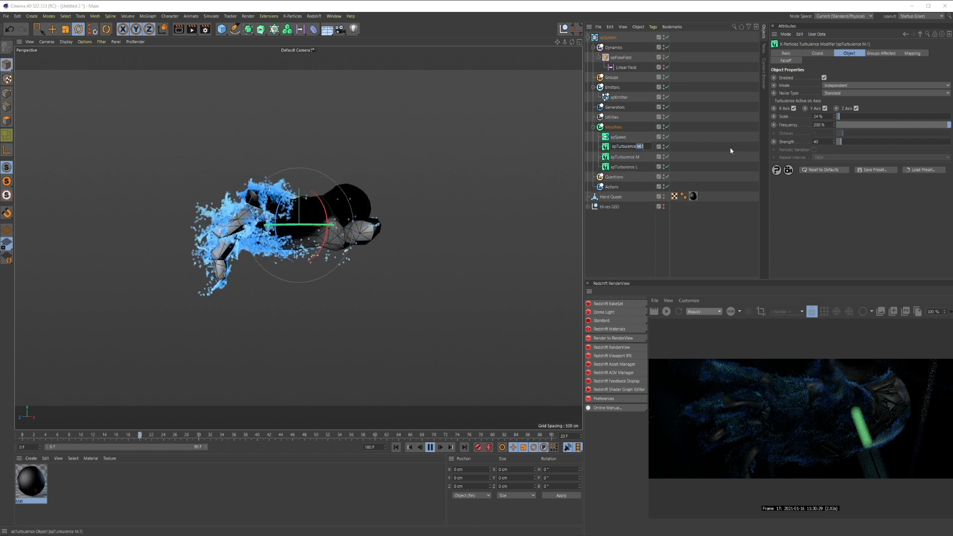
{"action": "type", "text": "S"}
{"action": "key", "text": "Return"}
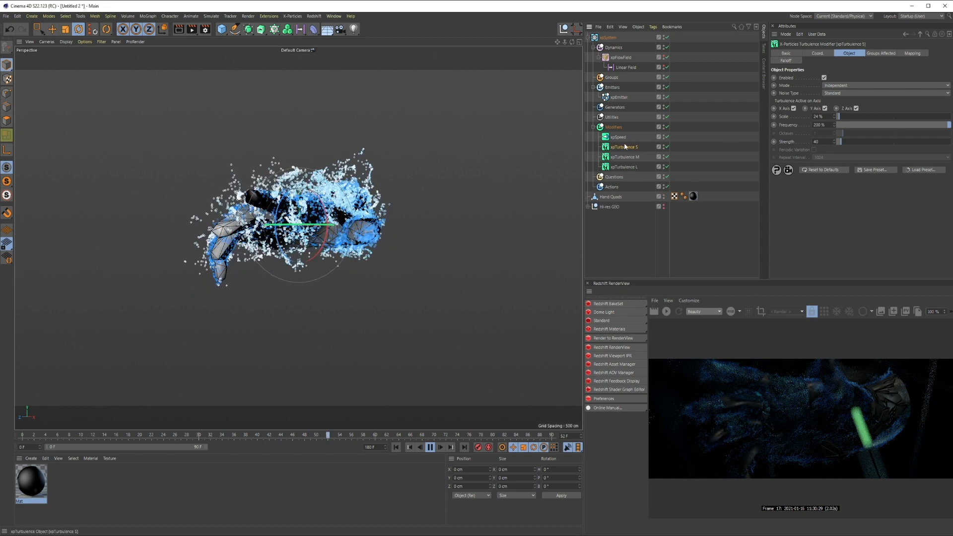
- Set the scale of xpTurbulence S to 5% and clear the selection
{"action": "left_click_drag", "start_coordinate": [824, 116], "coordinate": [785, 116]}
{"action": "type", "text": "5"}
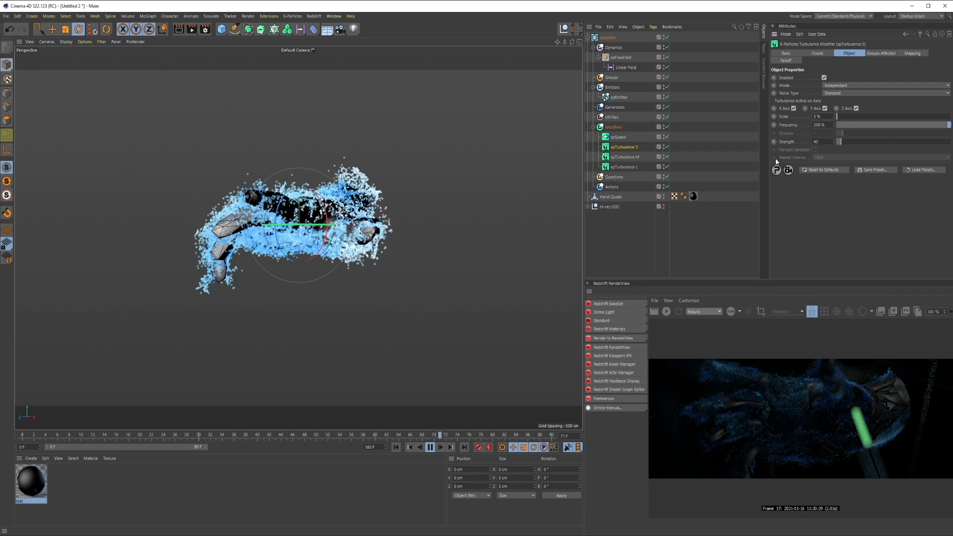
{"action": "left_click", "coordinate": [641, 231]}
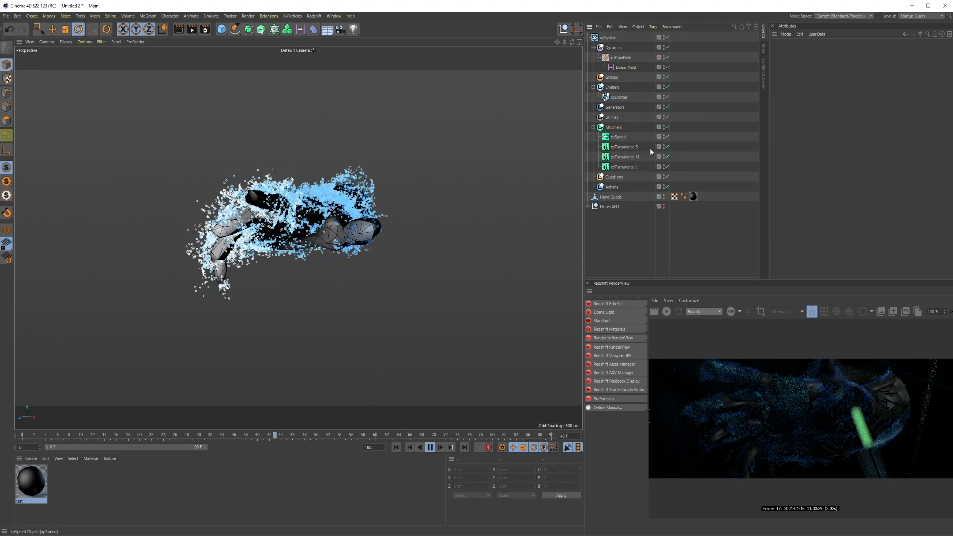
- Disable all three turbulence modifiers, and re-enable S, M and L one by one to compare their effect on the particles
{"action": "left_click_drag", "start_coordinate": [666, 147], "coordinate": [668, 163]}
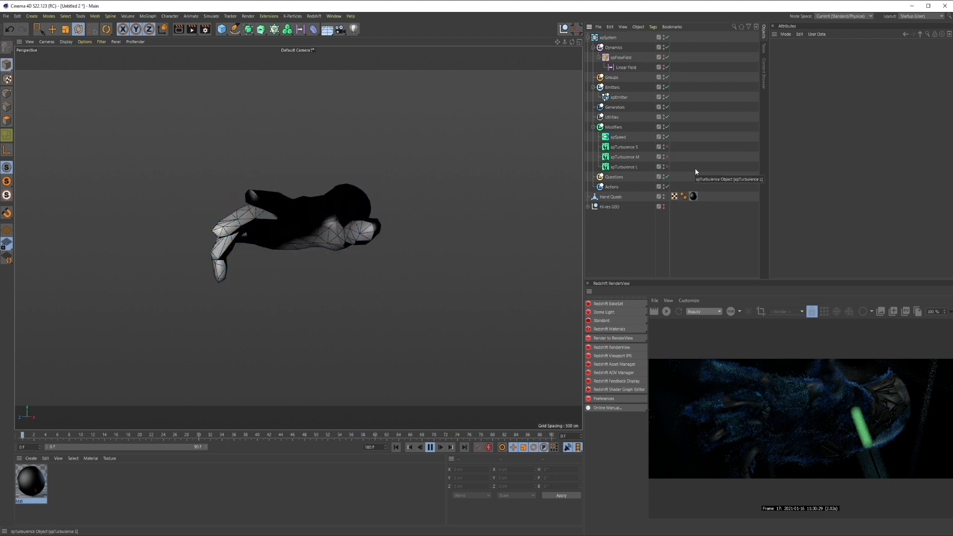
{"action": "left_click", "coordinate": [666, 147]}
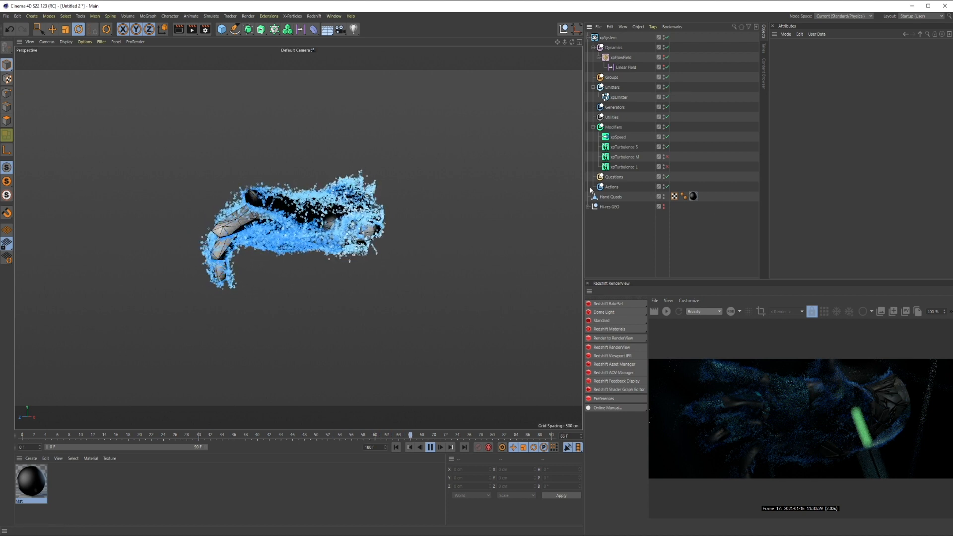
{"action": "left_click", "coordinate": [666, 156]}
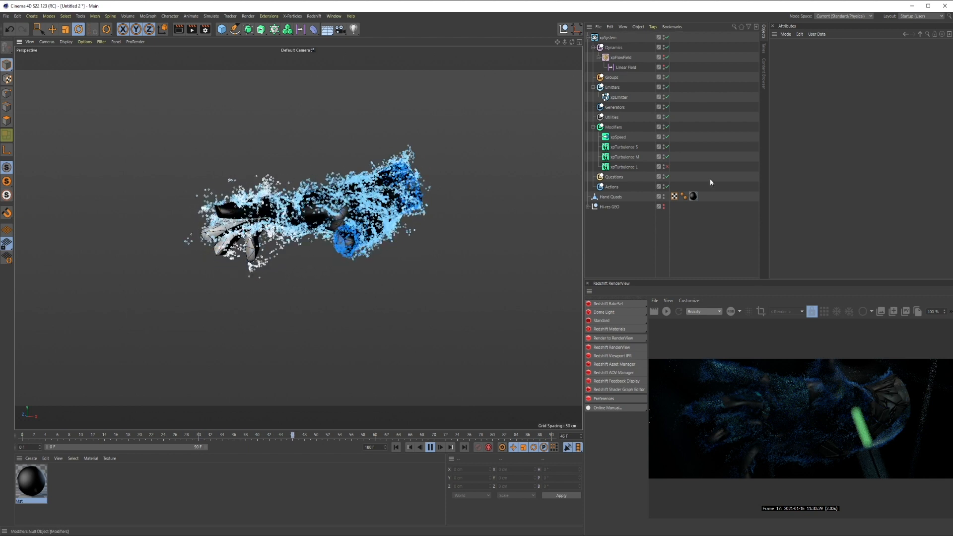
{"action": "left_click", "coordinate": [667, 166]}
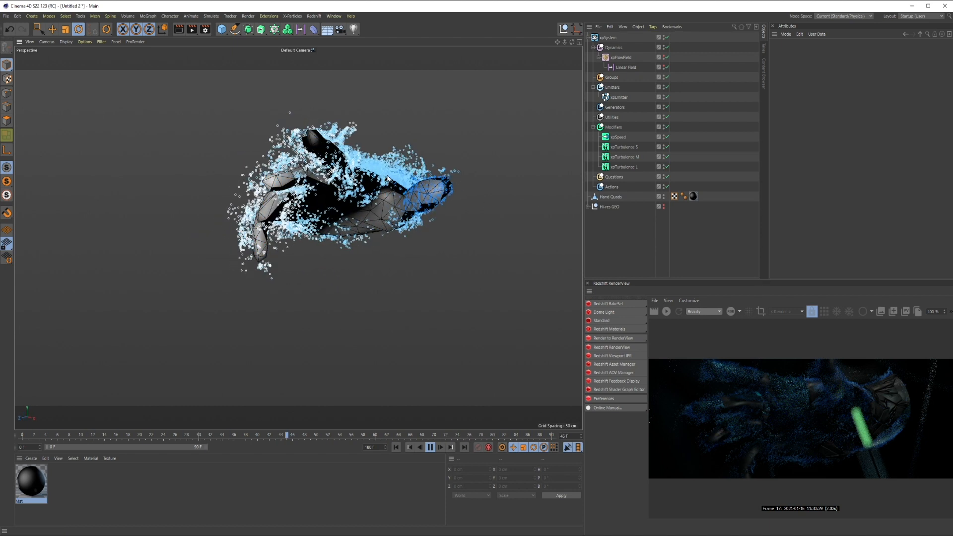
- Check the emission settings of xpEmitter, replay the simulation from the first frame and clear the selection
{"action": "left_click", "coordinate": [614, 98]}
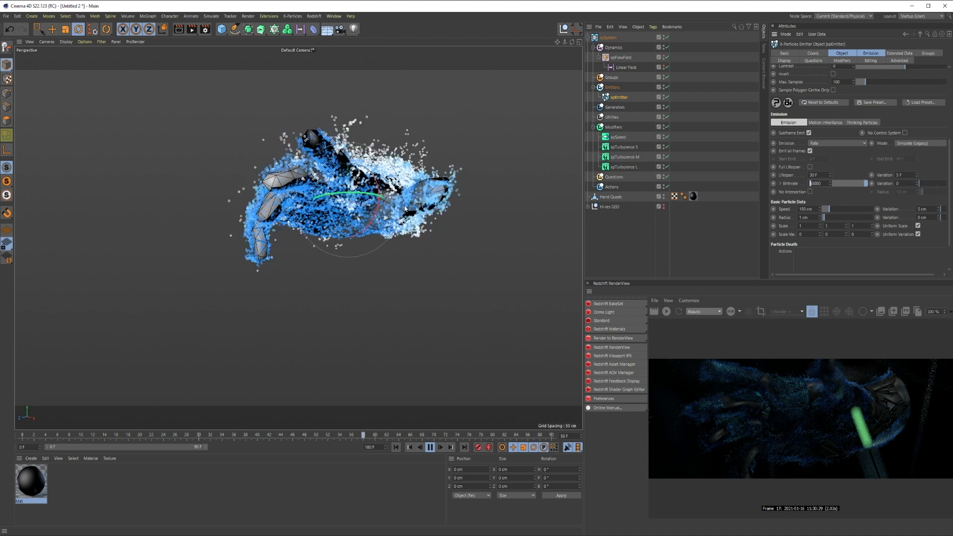
{"action": "left_click", "coordinate": [430, 447]}
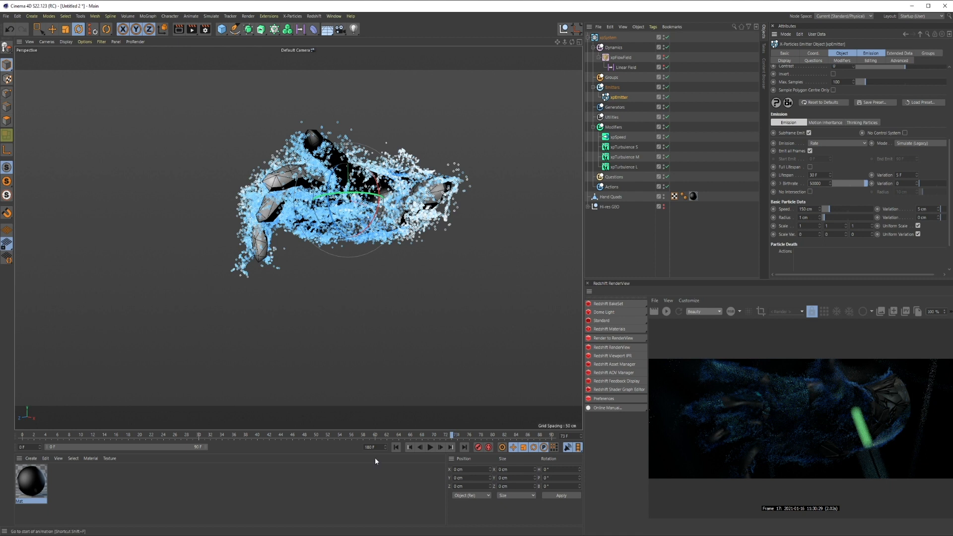
{"action": "left_click", "coordinate": [395, 447]}
{"action": "left_click", "coordinate": [430, 447]}
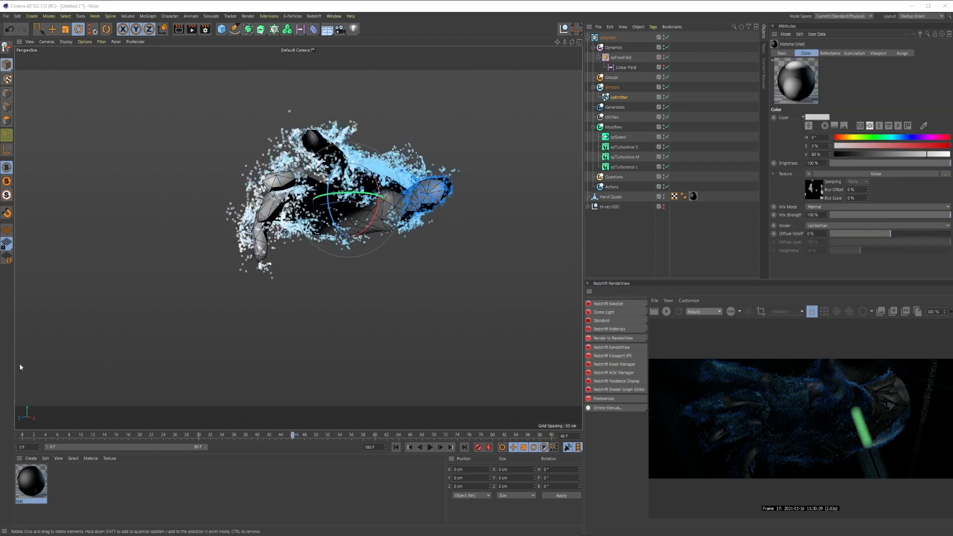
{"action": "left_click", "coordinate": [604, 247]}
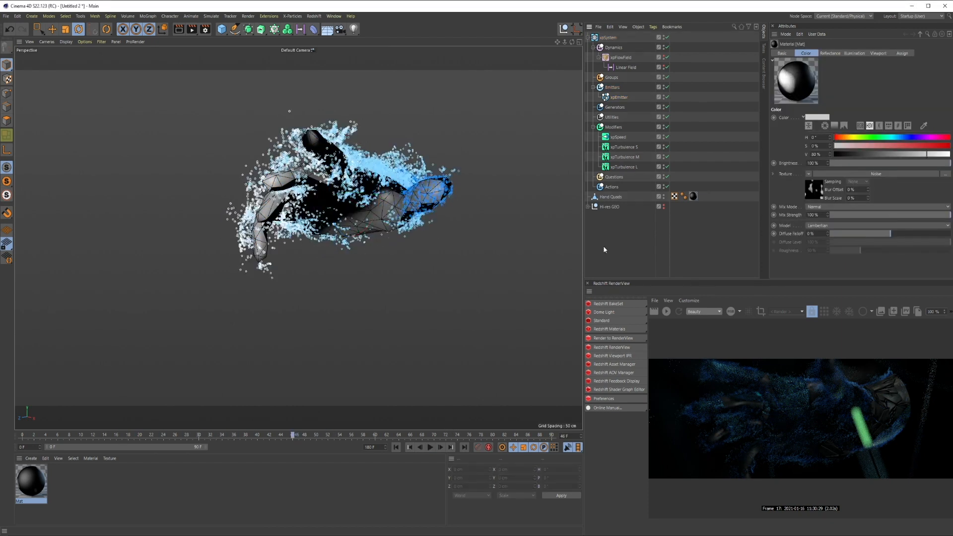
- Add an xpScale control modifier to the Modifiers folder
{"action": "left_click", "coordinate": [613, 127]}
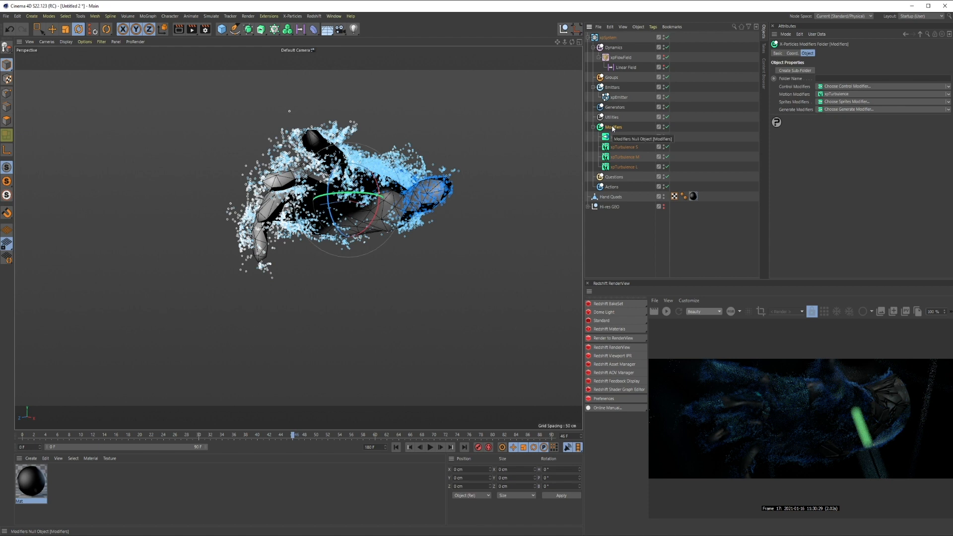
{"action": "left_click", "coordinate": [947, 94]}
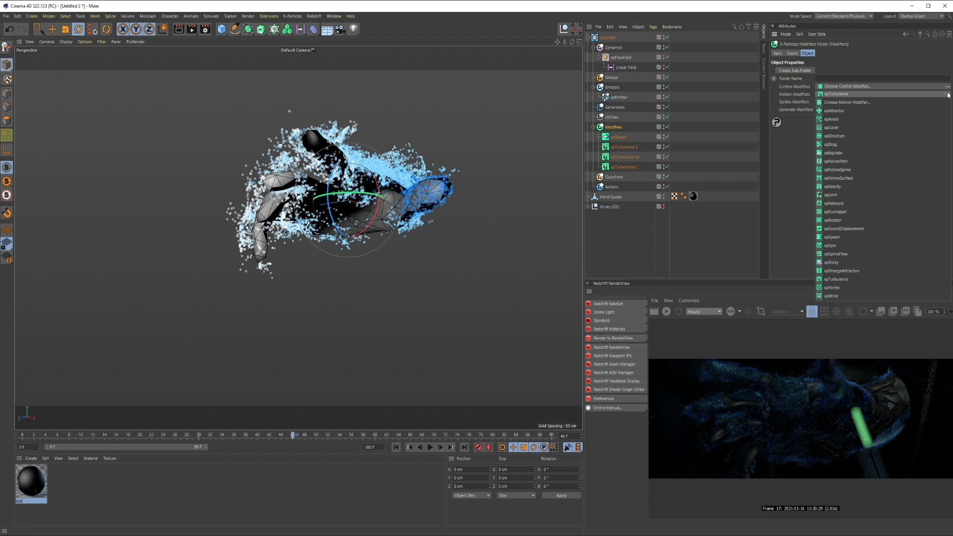
{"action": "left_click", "coordinate": [792, 217]}
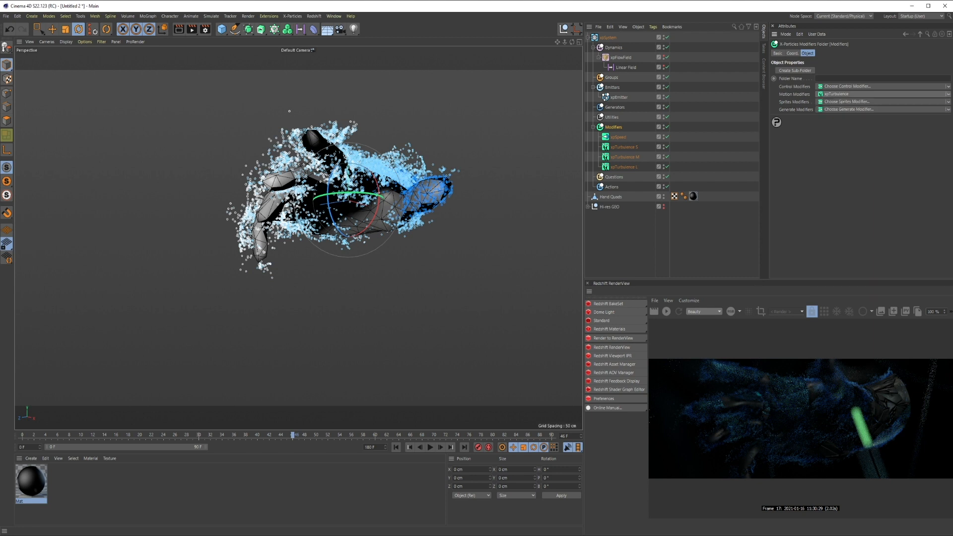
{"action": "left_click", "coordinate": [947, 86]}
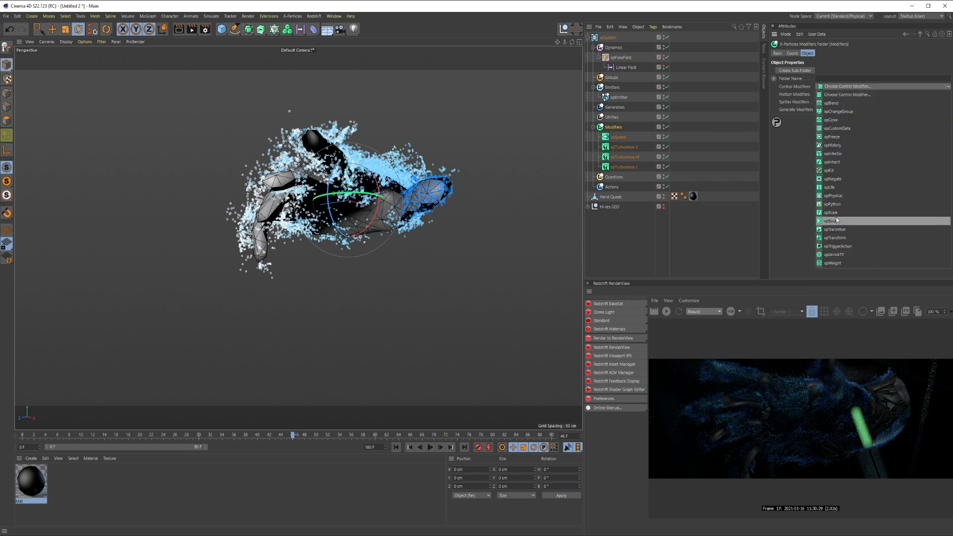
{"action": "left_click", "coordinate": [830, 212]}
{"action": "left_click_drag", "start_coordinate": [617, 154], "coordinate": [617, 153]}
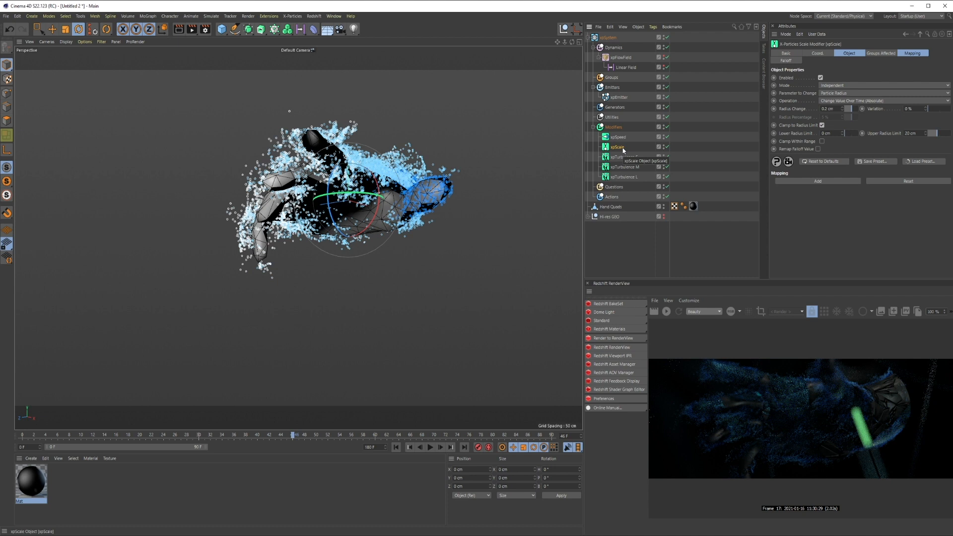
- Lower the birthrate of xpEmitter to 10000 and play the simulation from the first frame
{"action": "left_click", "coordinate": [396, 447]}
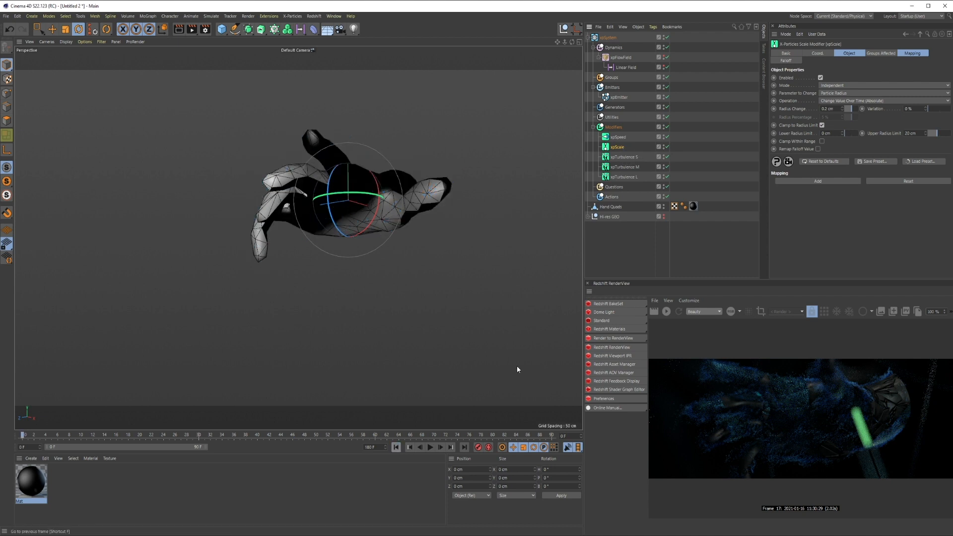
{"action": "left_click", "coordinate": [620, 96]}
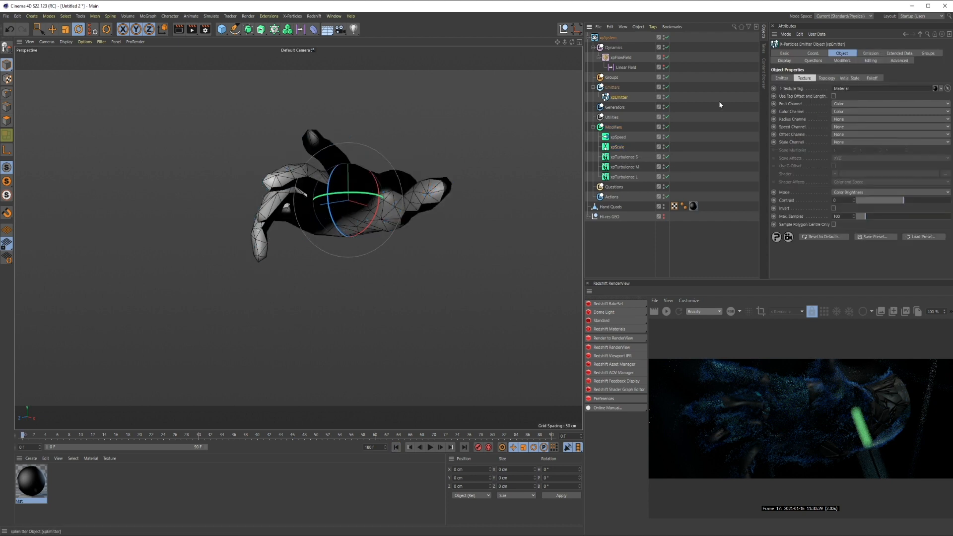
{"action": "left_click", "coordinate": [870, 54]}
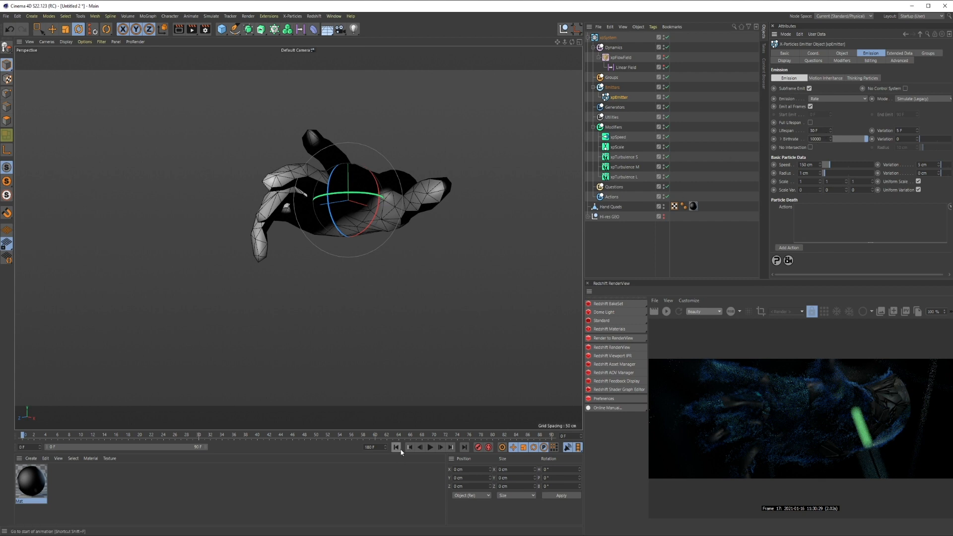
{"action": "left_click", "coordinate": [430, 448]}
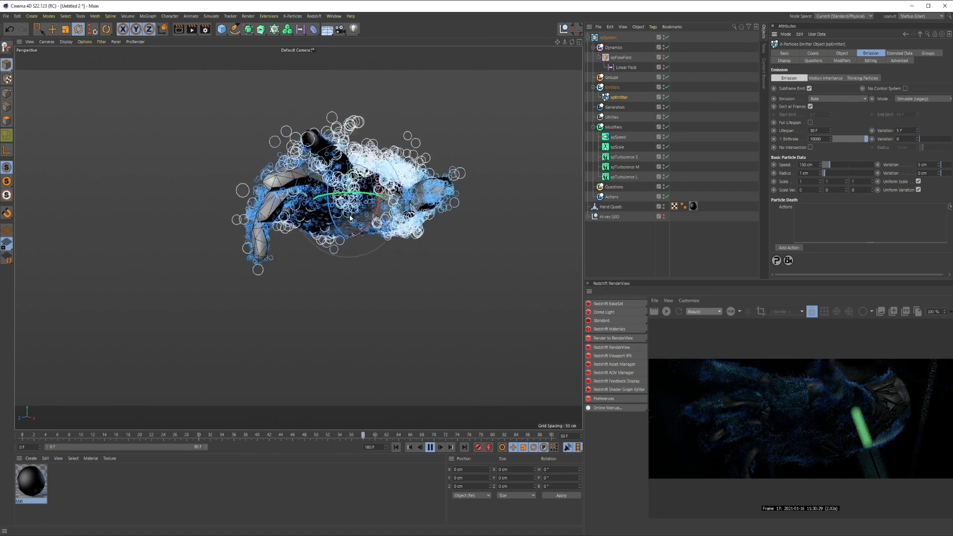
- Change the xpScale operation to Set Value with a particle radius of 0.5 cm
{"action": "left_click", "coordinate": [617, 147]}
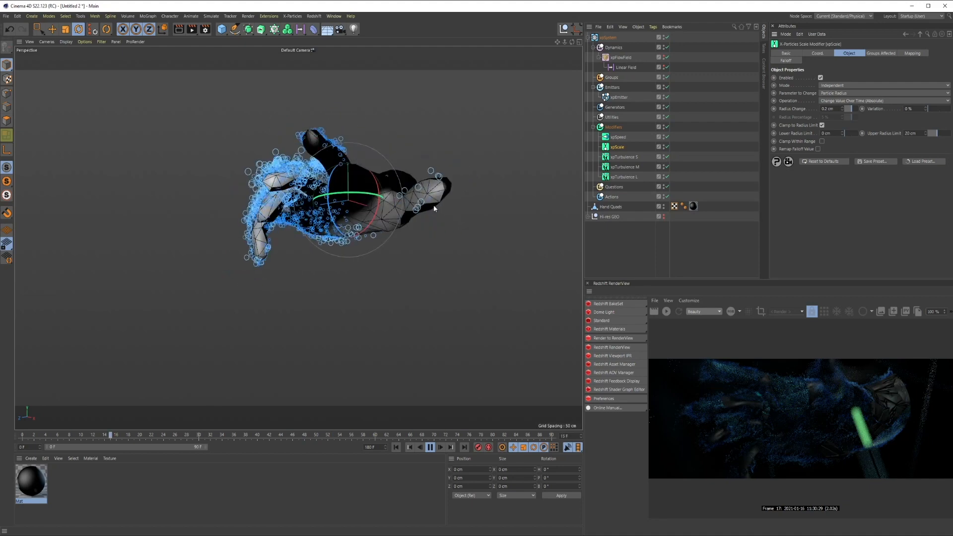
{"action": "left_click", "coordinate": [835, 102]}
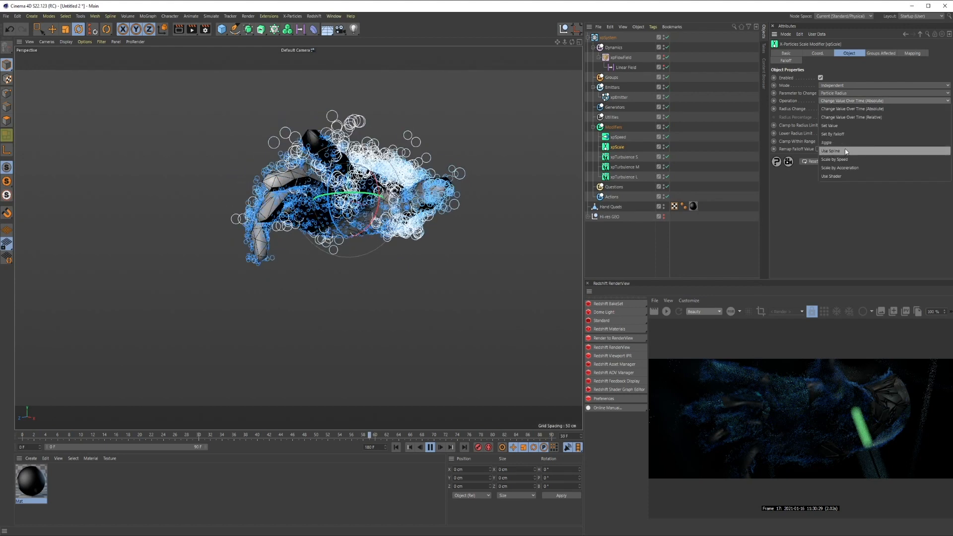
{"action": "left_click", "coordinate": [838, 126]}
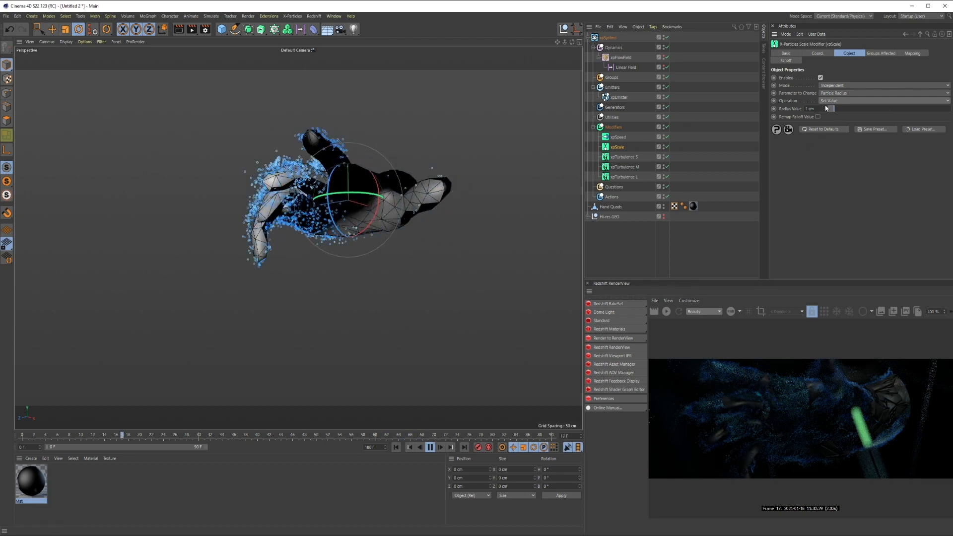
{"action": "type", "text": "0.5"}
{"action": "key", "text": "Return"}
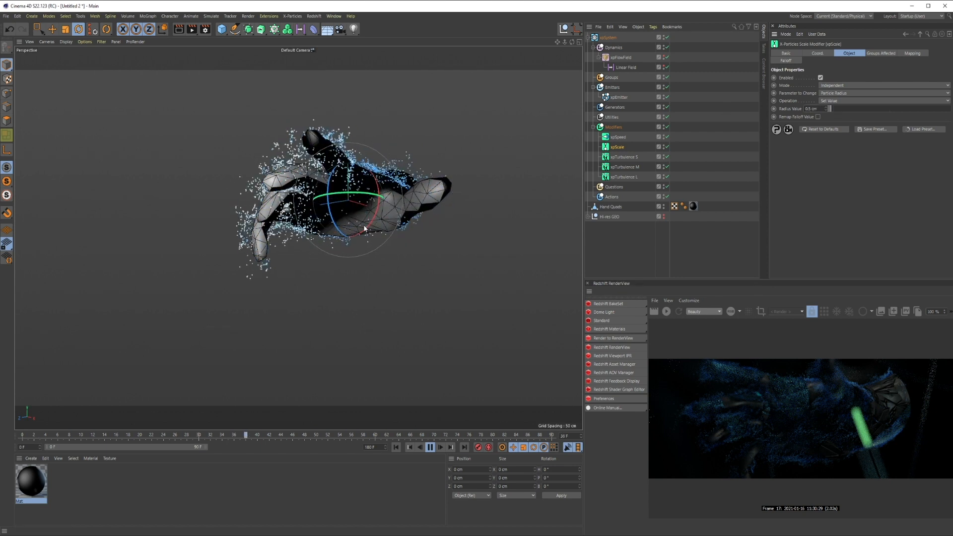
{"action": "mouse_move", "coordinate": [408, 236]}
{"action": "left_mouse_down", "text": "alt"}
{"action": "mouse_move", "coordinate": [350, 248]}
{"action": "mouse_move", "coordinate": [403, 243]}
{"action": "left_mouse_up", "text": "alt"}
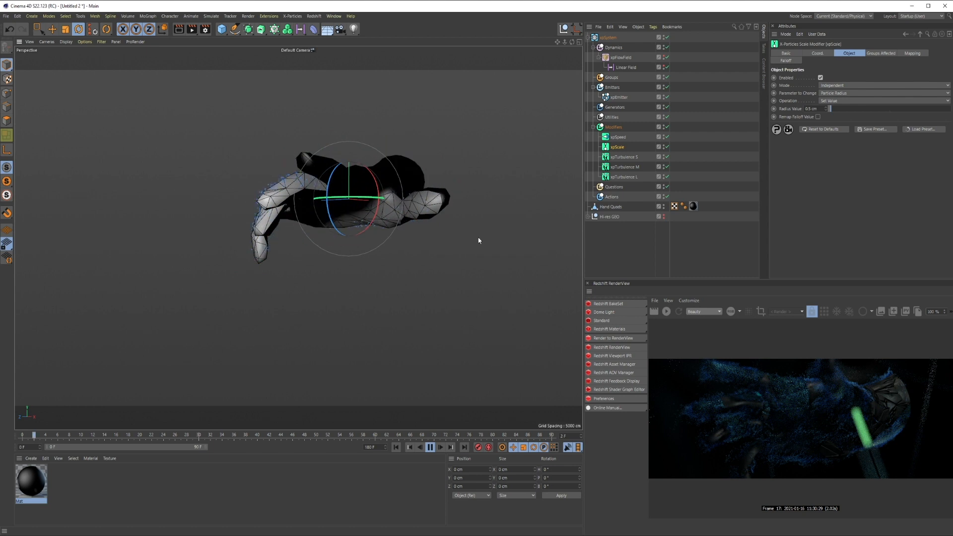
- Add a mapping to the xpScale modifier that drives the Radius Value parameter by particle age
{"action": "left_click", "coordinate": [914, 54]}
{"action": "left_click", "coordinate": [826, 79]}
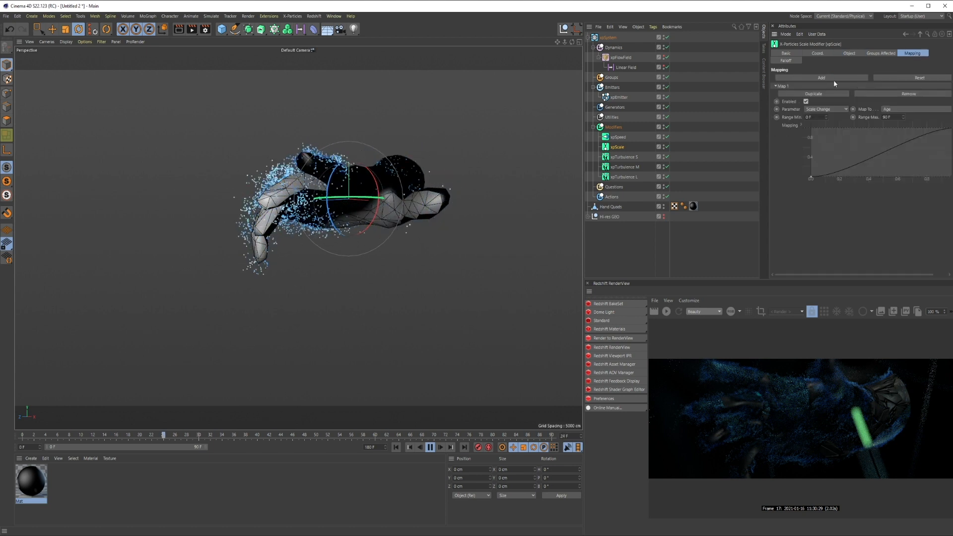
{"action": "left_click", "coordinate": [842, 110]}
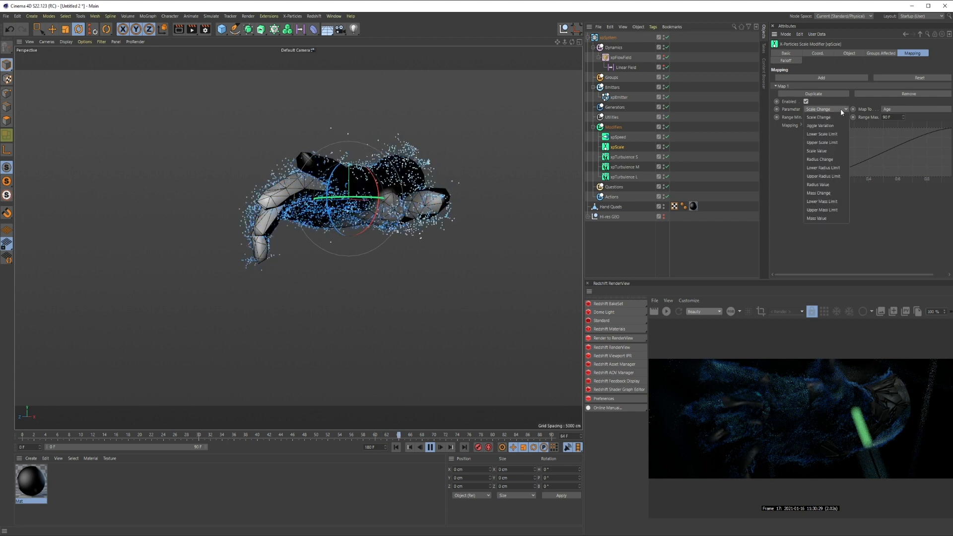
{"action": "left_click", "coordinate": [820, 184]}
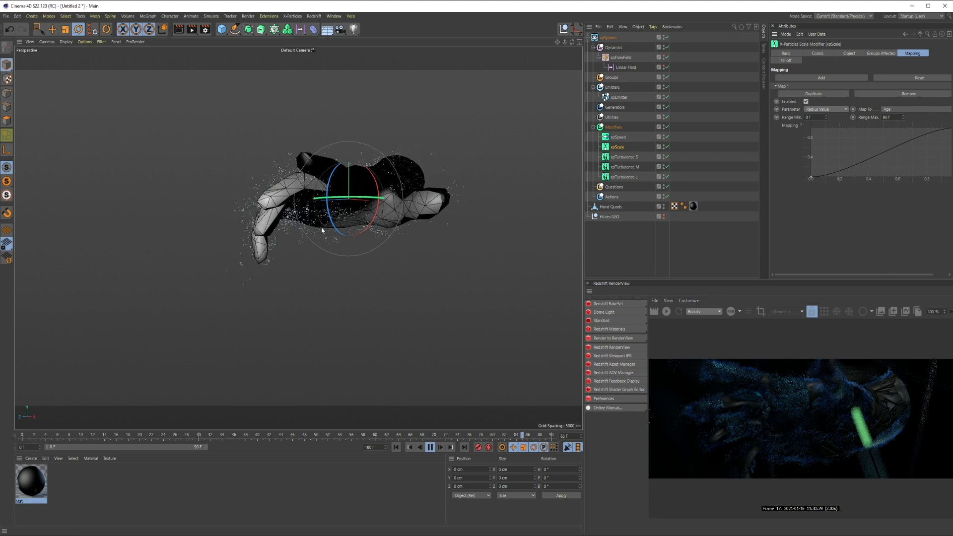
- Shape the xpScale mapping curve to fall from full value to zero with age, and set Range Max to 50 F
{"action": "left_click", "coordinate": [807, 178]}
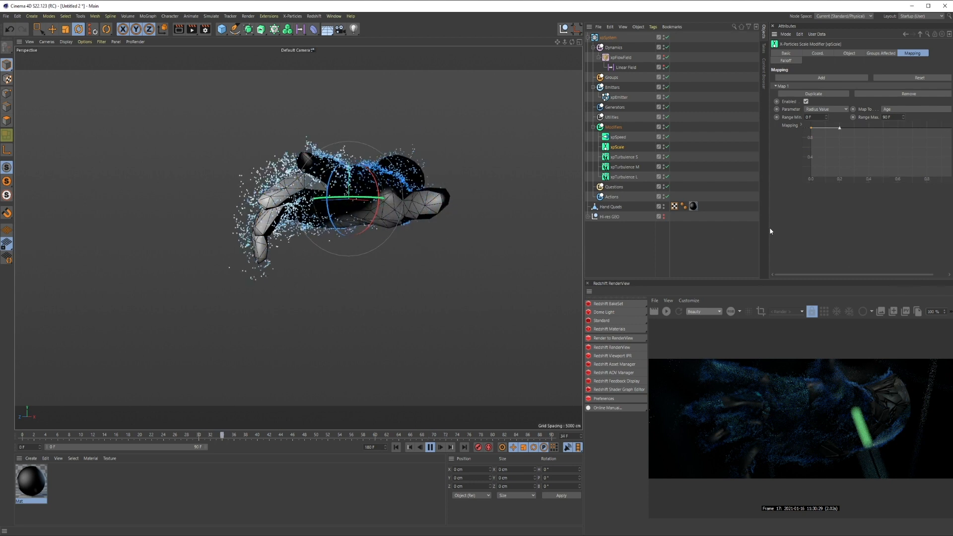
{"action": "left_click_drag", "start_coordinate": [768, 227], "coordinate": [742, 227]}
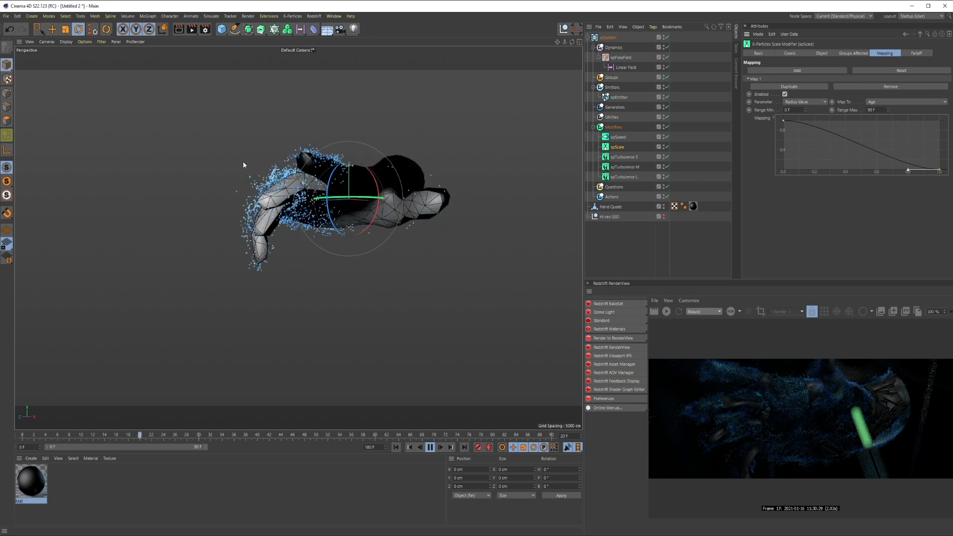
{"action": "left_click_drag", "start_coordinate": [876, 110], "coordinate": [791, 110]}
{"action": "type", "text": "50"}
{"action": "key", "text": "Return"}
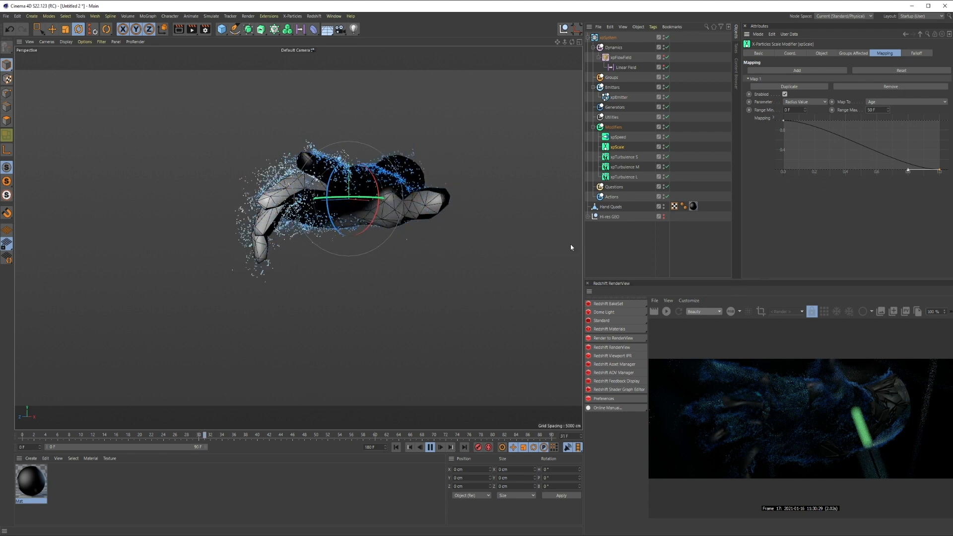
- With xpEmitter disabled, duplicate the black Mat material and apply the copy to the Hand Quads object
{"action": "left_click", "coordinate": [626, 248]}
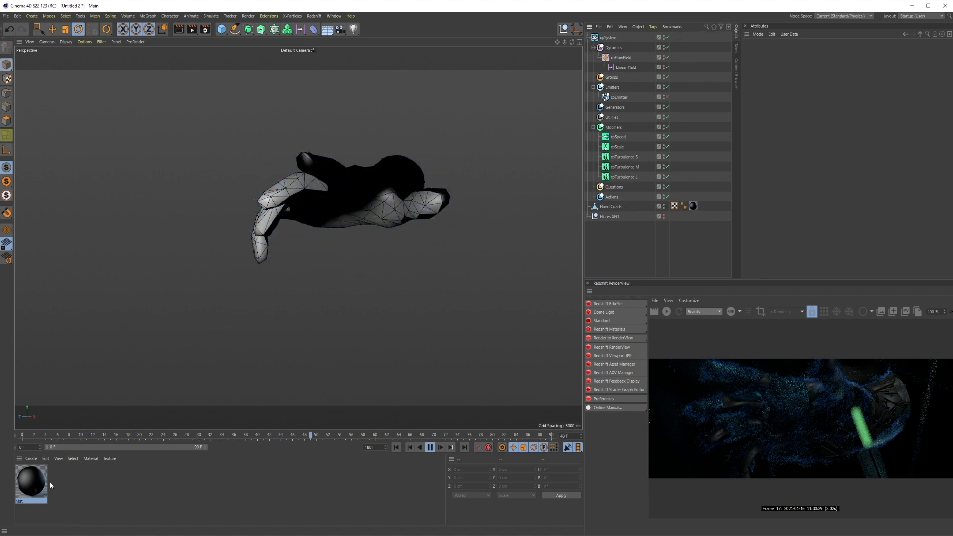
{"action": "left_click_drag", "start_coordinate": [34, 490], "coordinate": [26, 499], "text": "ctrl"}
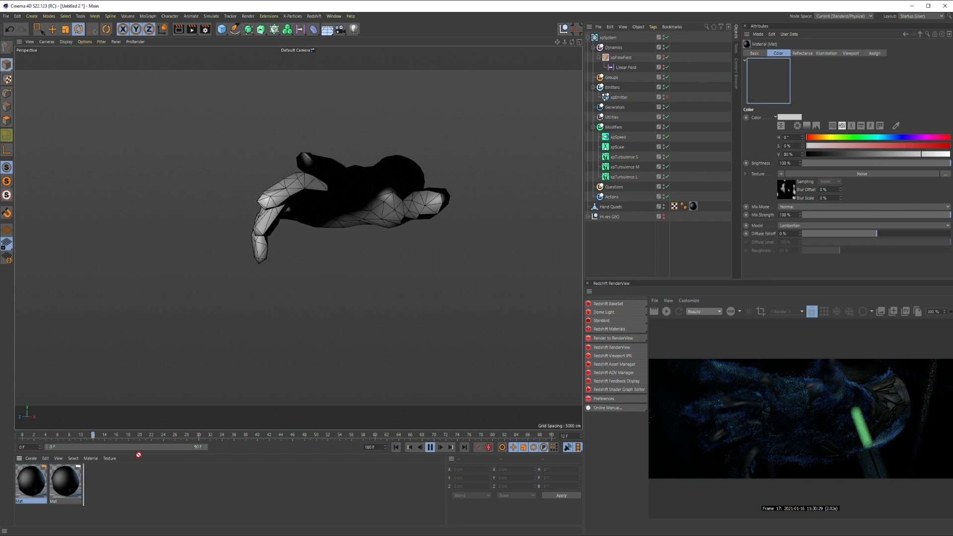
{"action": "left_click_drag", "start_coordinate": [605, 211], "coordinate": [639, 211]}
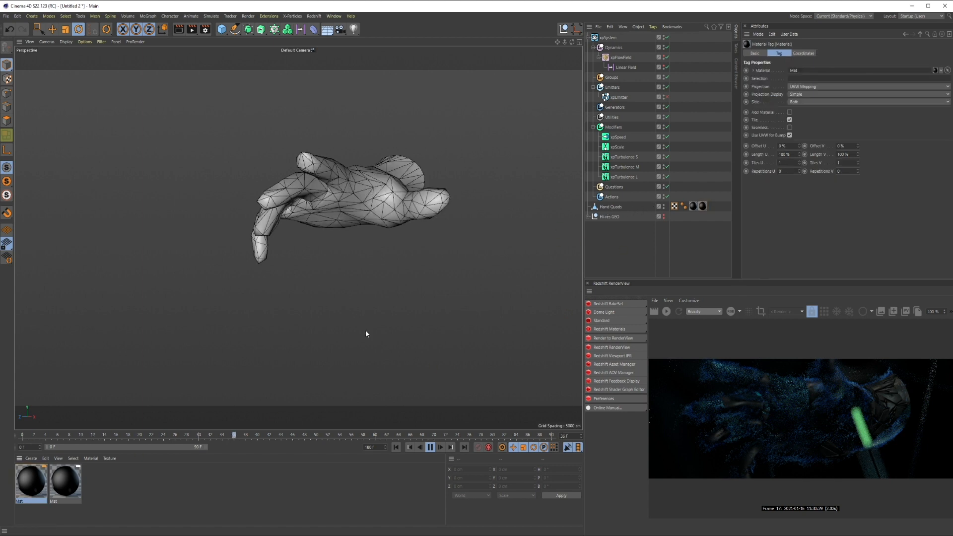
{"action": "left_click_drag", "start_coordinate": [395, 226], "coordinate": [382, 293], "text": "alt"}
- Set the copied material's color Noise shader to 20% global scale, 42% low clip and 80% high clip
{"action": "double_click", "coordinate": [33, 491]}
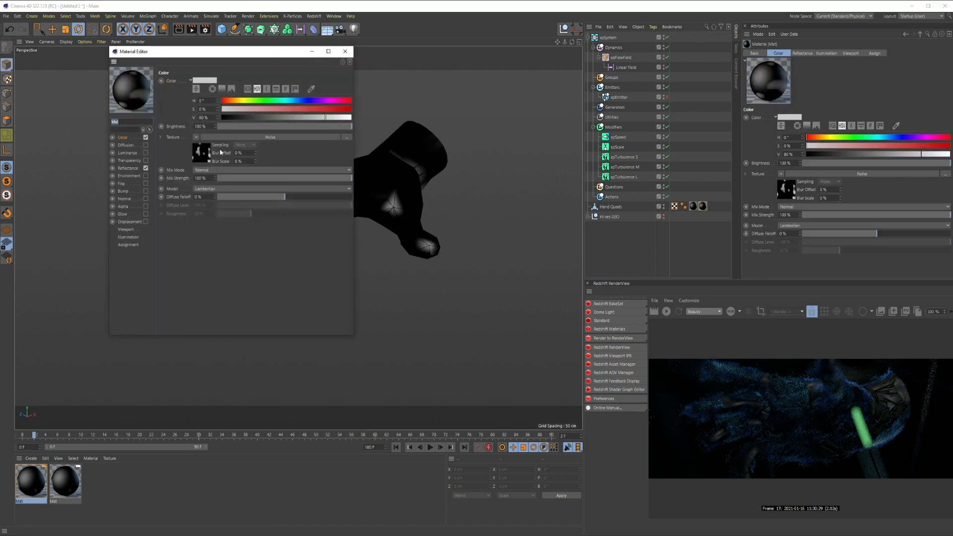
{"action": "left_click", "coordinate": [201, 152]}
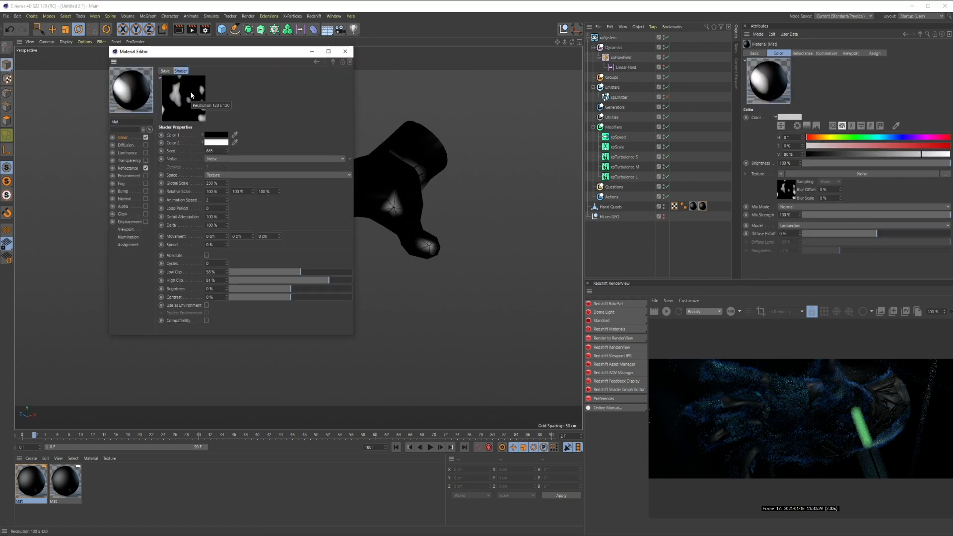
{"action": "type", "text": "20"}
{"action": "key", "text": "Return"}
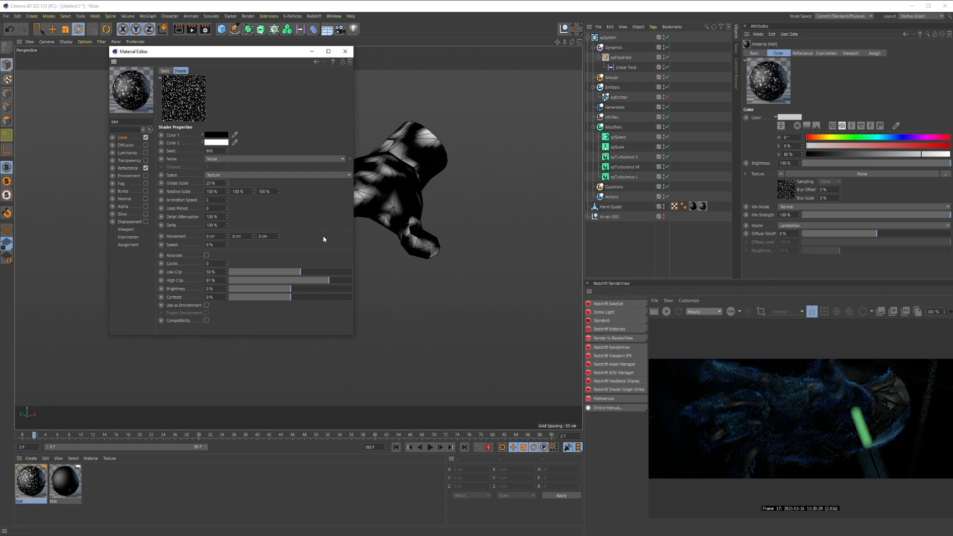
{"action": "left_click", "coordinate": [327, 280]}
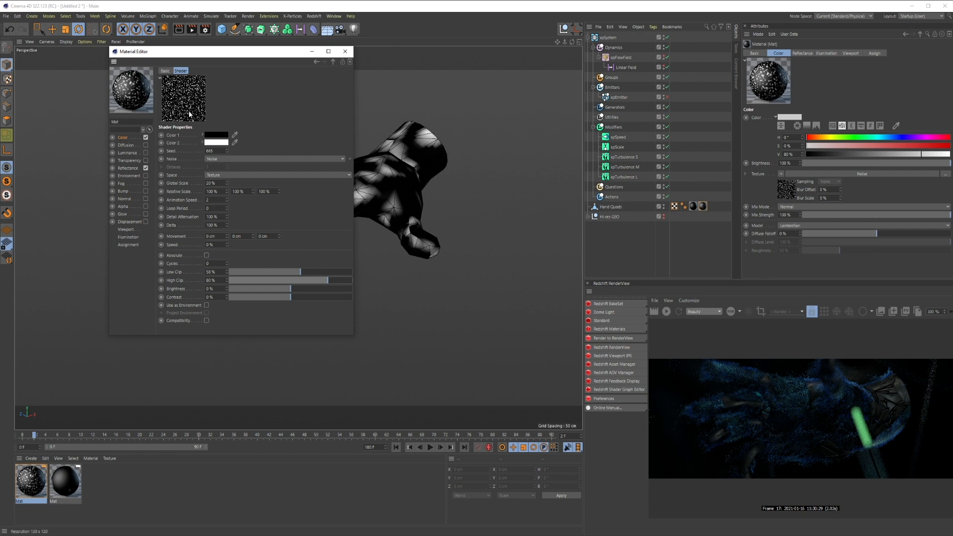
{"action": "left_click_drag", "start_coordinate": [287, 272], "coordinate": [282, 272]}
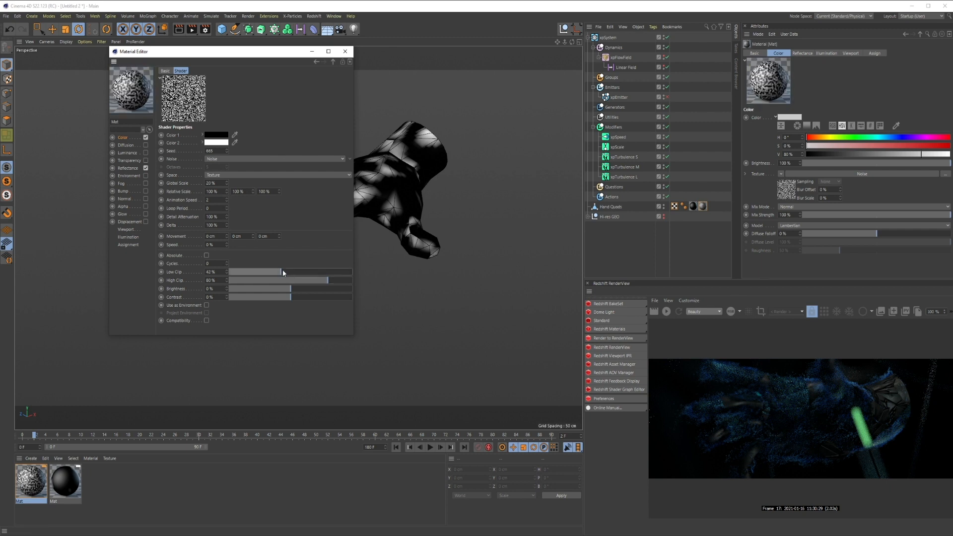
{"action": "left_click", "coordinate": [373, 72]}
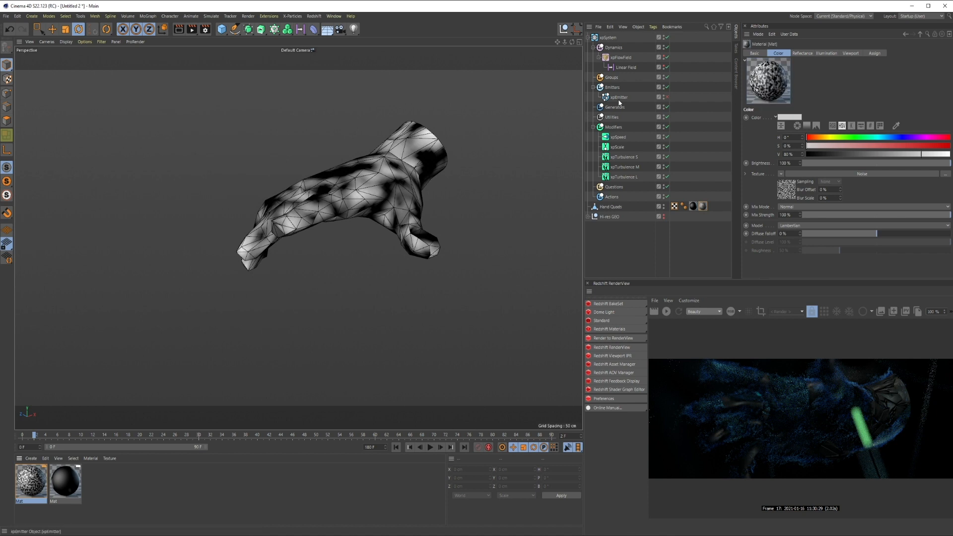
- Add a second emitter to the Emitters folder and name it "extra particles"
{"action": "left_click", "coordinate": [651, 89]}
{"action": "left_click", "coordinate": [764, 86]}
{"action": "double_click", "coordinate": [618, 97]}
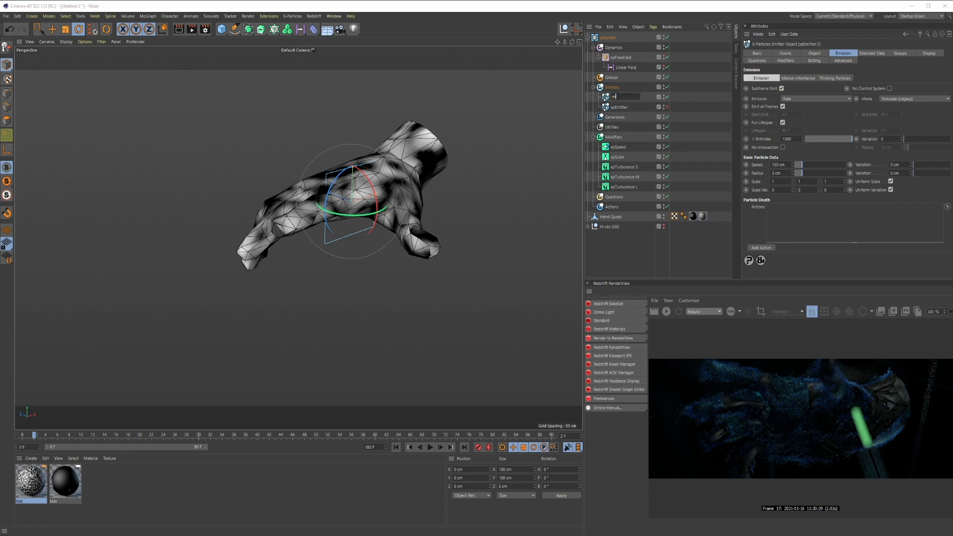
{"action": "type", "text": "extra particles"}
{"action": "key", "text": "Return"}
- Rename the original xpEmitter as "Main prt"
{"action": "double_click", "coordinate": [617, 107]}
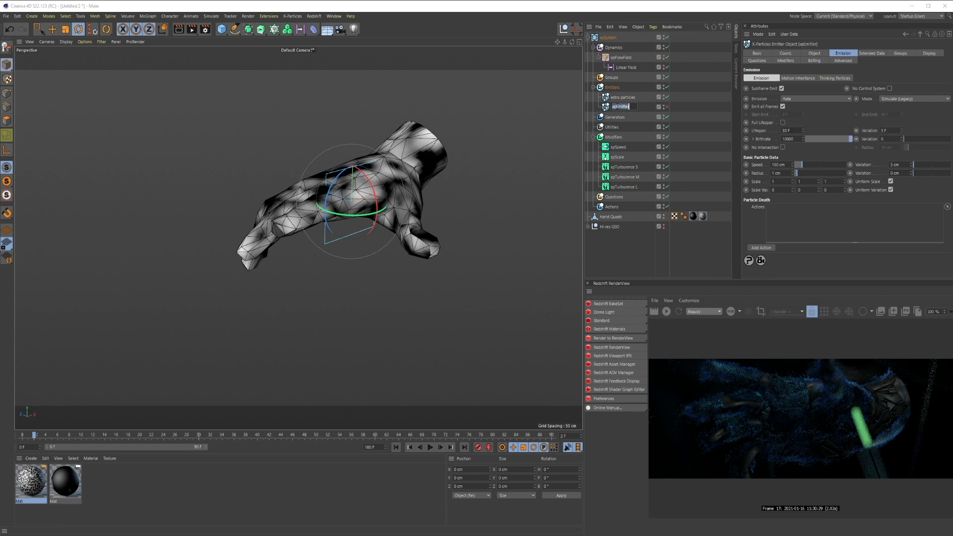
{"action": "type", "text": "Main prt"}
{"action": "key", "text": "Return"}
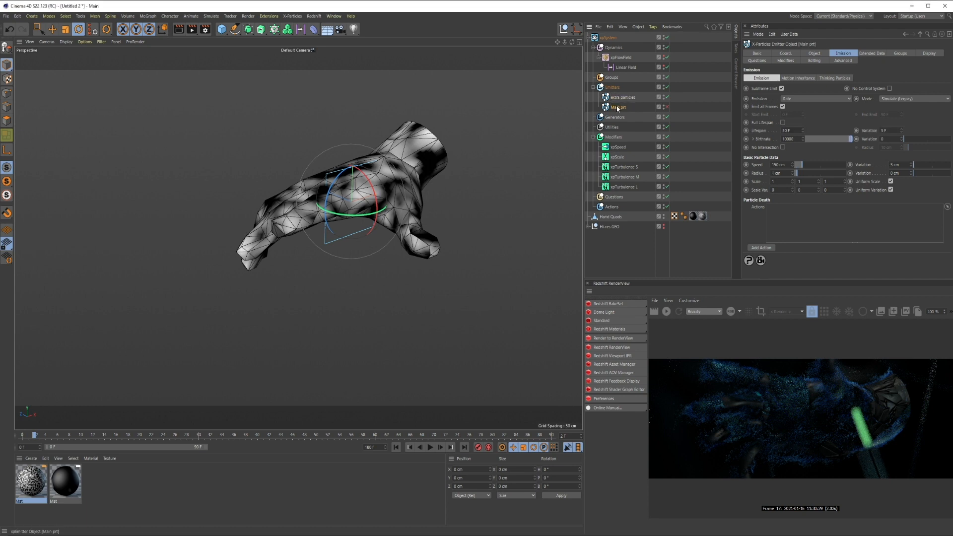
- Set the extra particles emitter to emit from the texture of the Hand Quads object, using the noise material's tag
{"action": "left_click", "coordinate": [611, 98]}
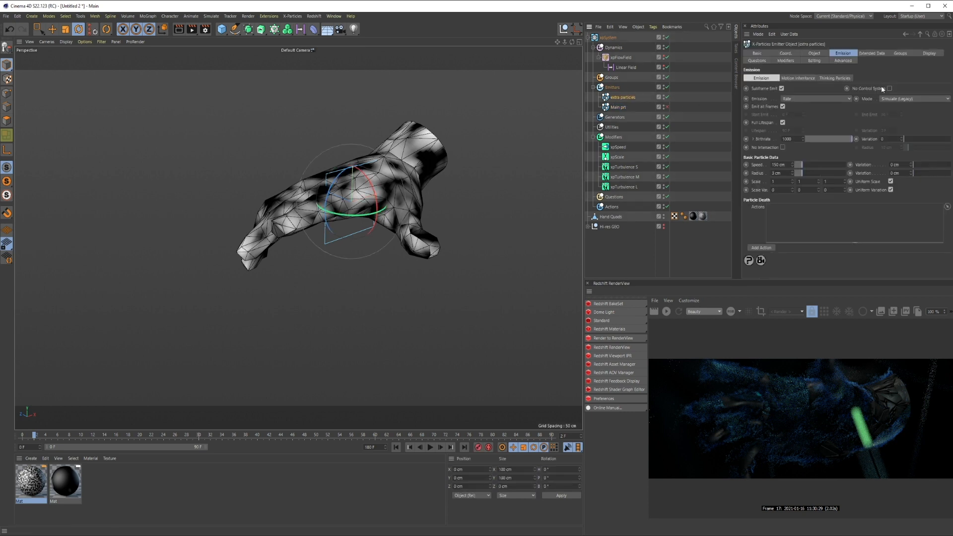
{"action": "left_click", "coordinate": [817, 54]}
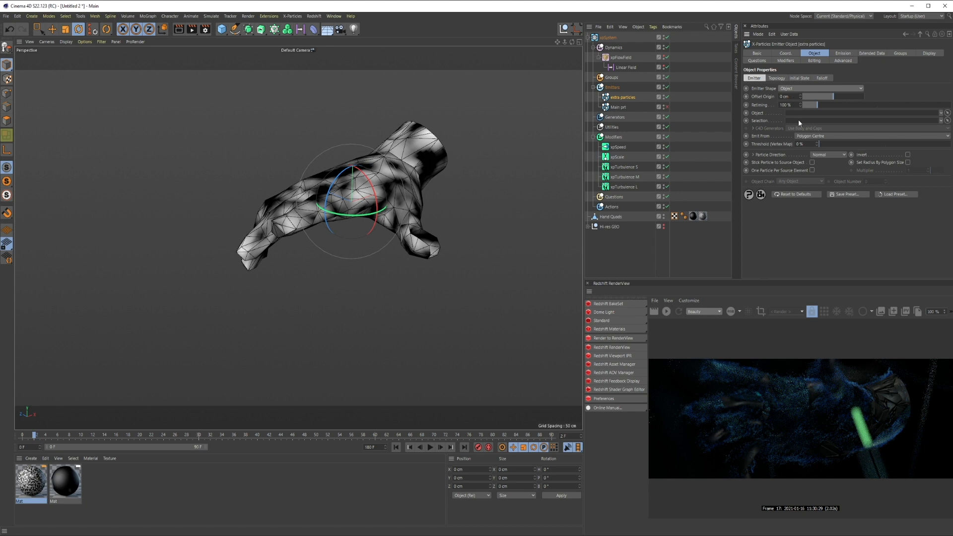
{"action": "left_click_drag", "start_coordinate": [606, 219], "coordinate": [800, 113]}
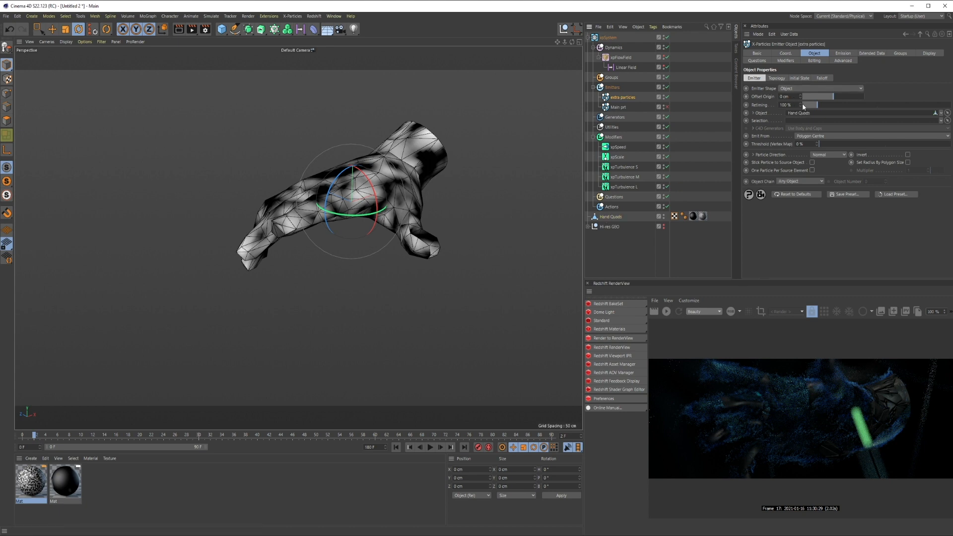
{"action": "left_click", "coordinate": [835, 137]}
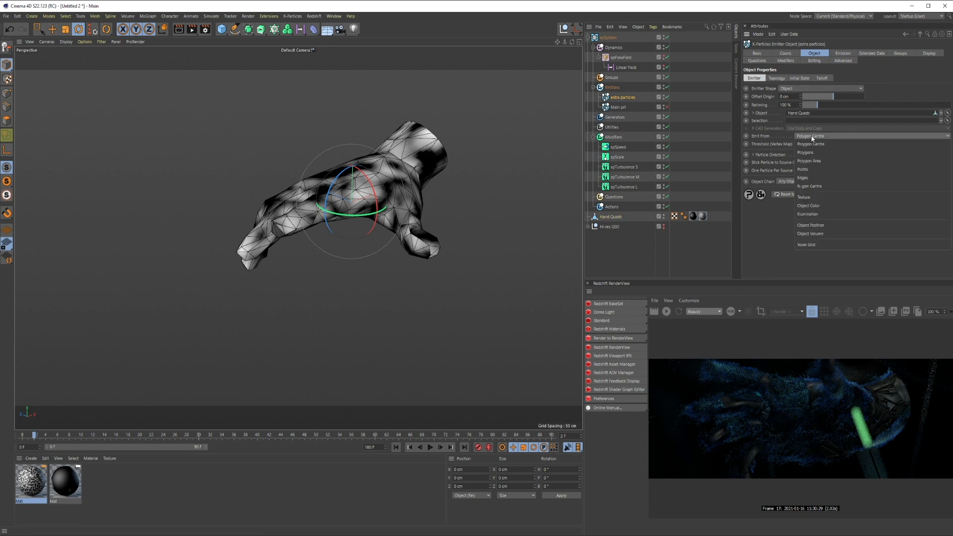
{"action": "left_click", "coordinate": [813, 196]}
{"action": "left_click", "coordinate": [776, 78]}
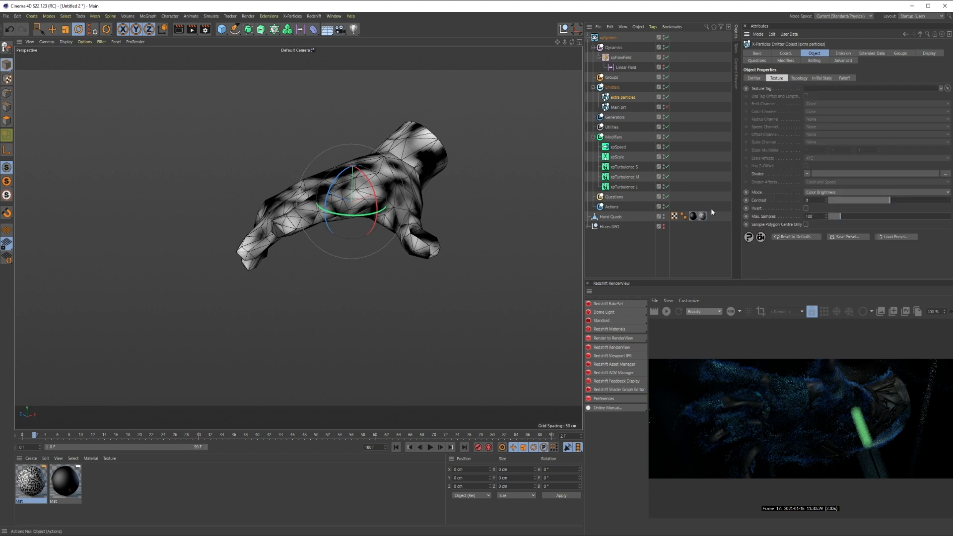
{"action": "left_click_drag", "start_coordinate": [820, 94], "coordinate": [819, 95]}
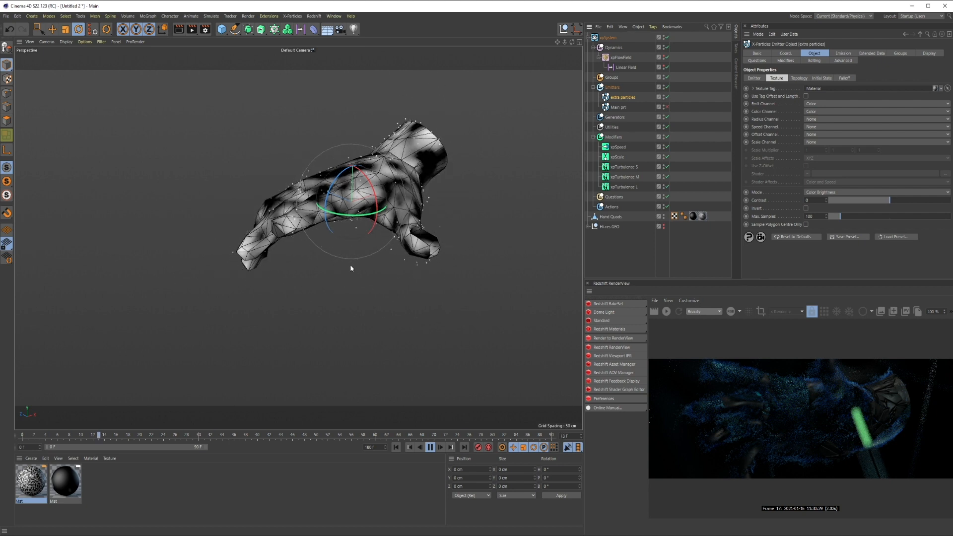
- Change the editor display of the extra particles emitter to Circle
{"action": "left_click", "coordinate": [924, 53]}
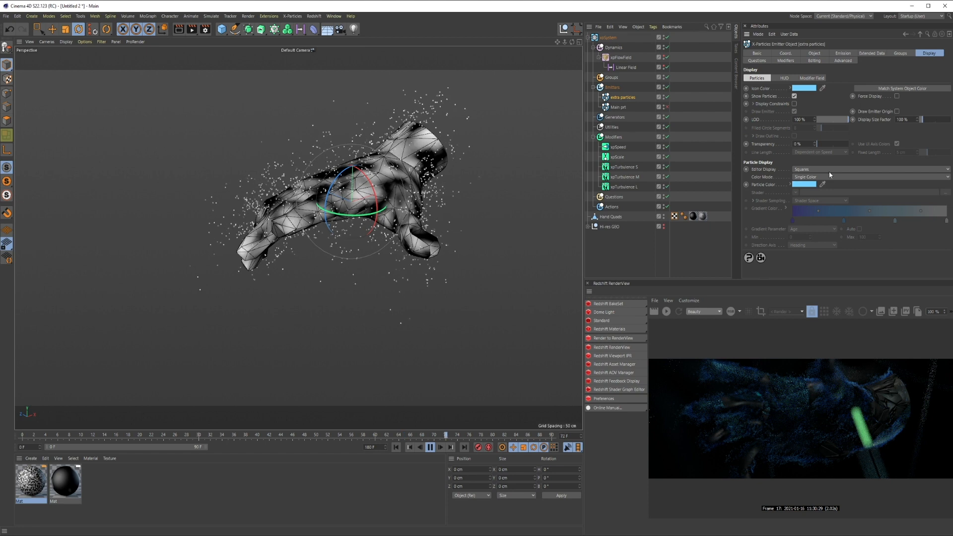
{"action": "left_click", "coordinate": [812, 169]}
{"action": "left_click", "coordinate": [809, 244]}
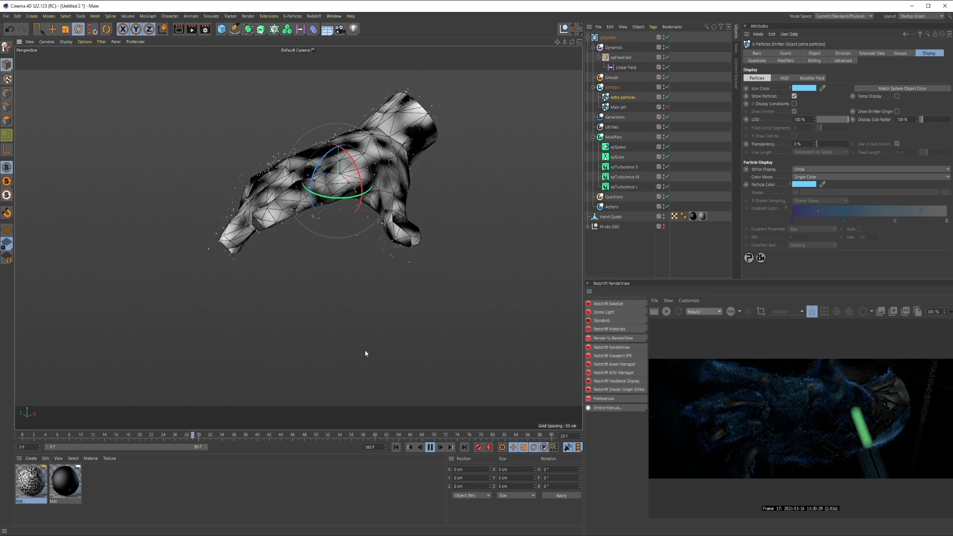
- Turn off Full Lifespan for the extra particles emitter, with a birthrate of 2000 and a lifespan of 40 F
{"action": "left_click", "coordinate": [844, 53]}
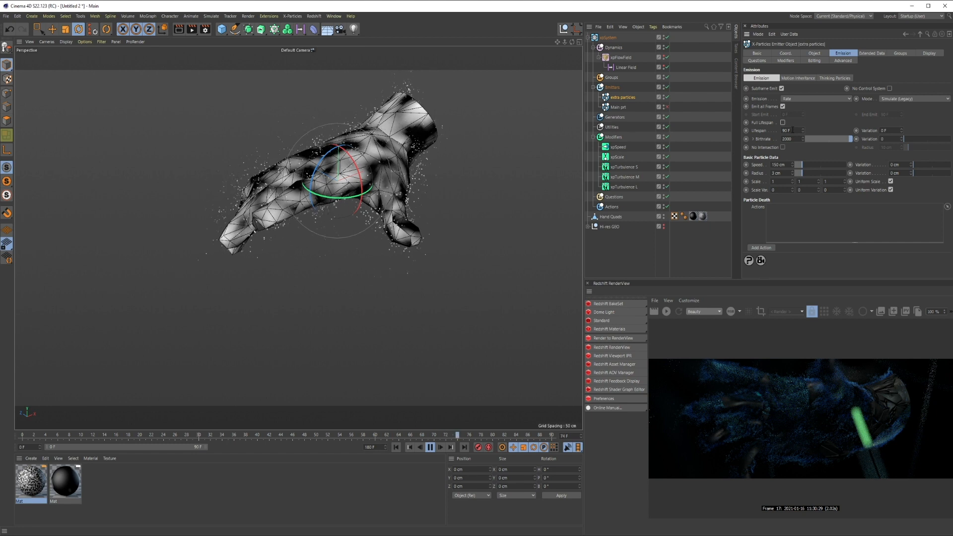
{"action": "type", "text": "4"}
{"action": "key", "text": "Return"}
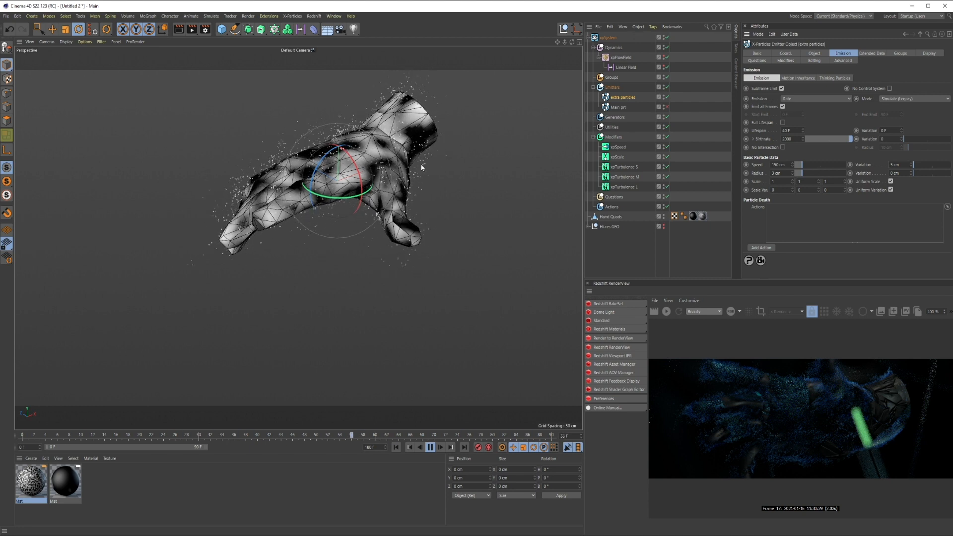
- Set the Offset Origin of the extra particles emitter to 3 cm and re-enable the Main prt emitter
{"action": "left_click", "coordinate": [812, 54]}
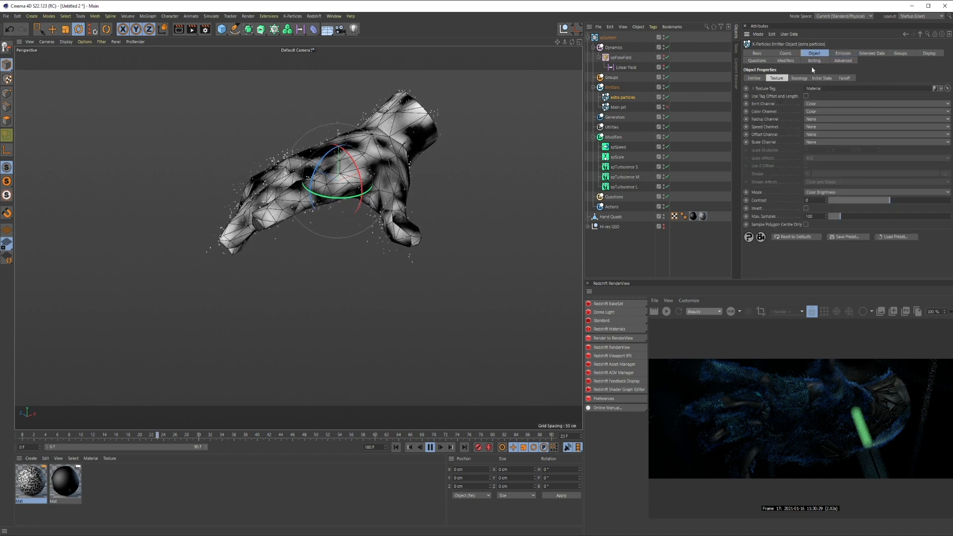
{"action": "left_click", "coordinate": [754, 78]}
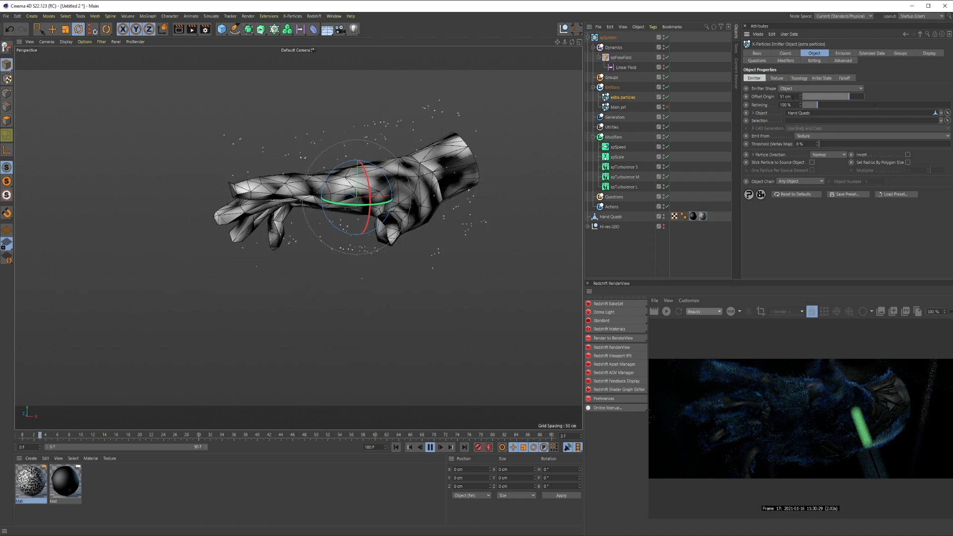
{"action": "type", "text": "3"}
{"action": "key", "text": "Return"}
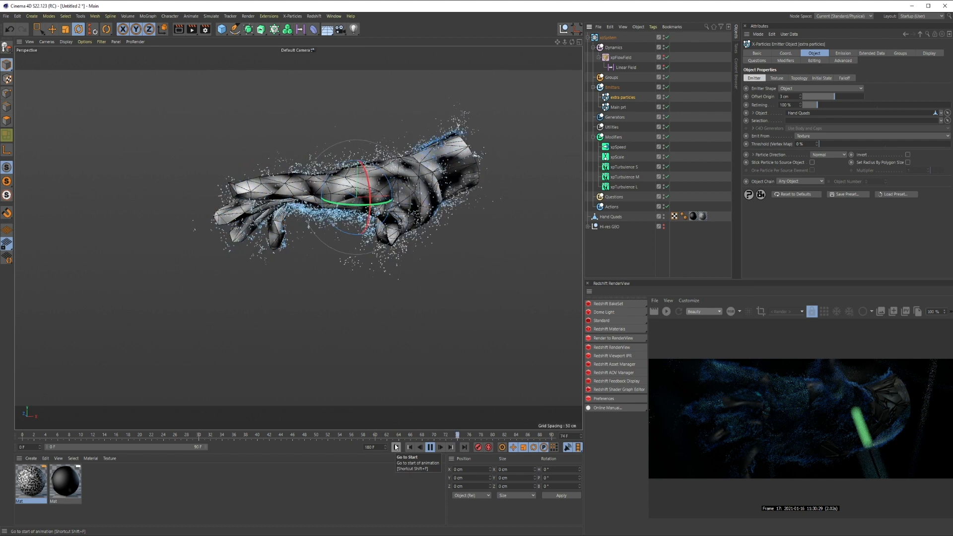
- Raise the birthrate of the Main prt emitter to 50000 and open the xpScale mapping settings
{"action": "left_click", "coordinate": [843, 53]}
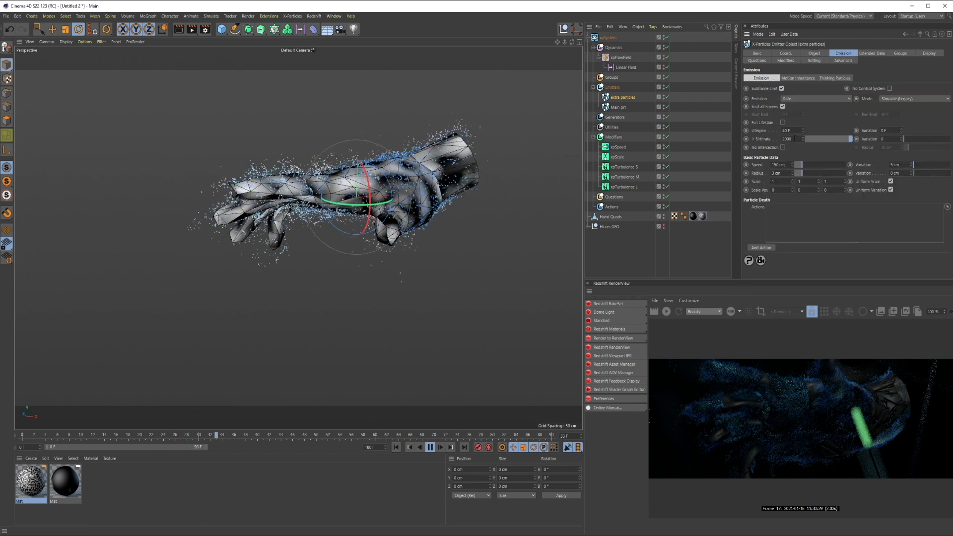
{"action": "left_click", "coordinate": [616, 107]}
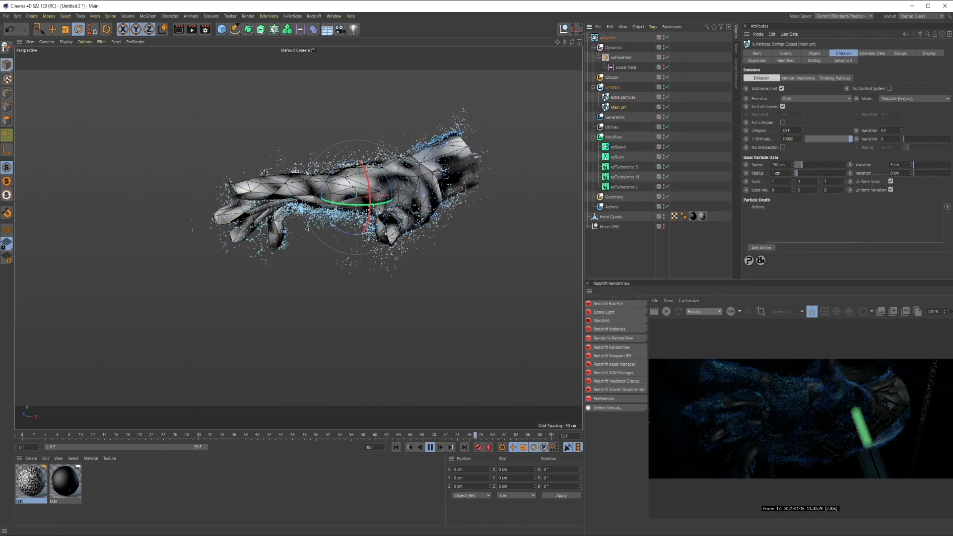
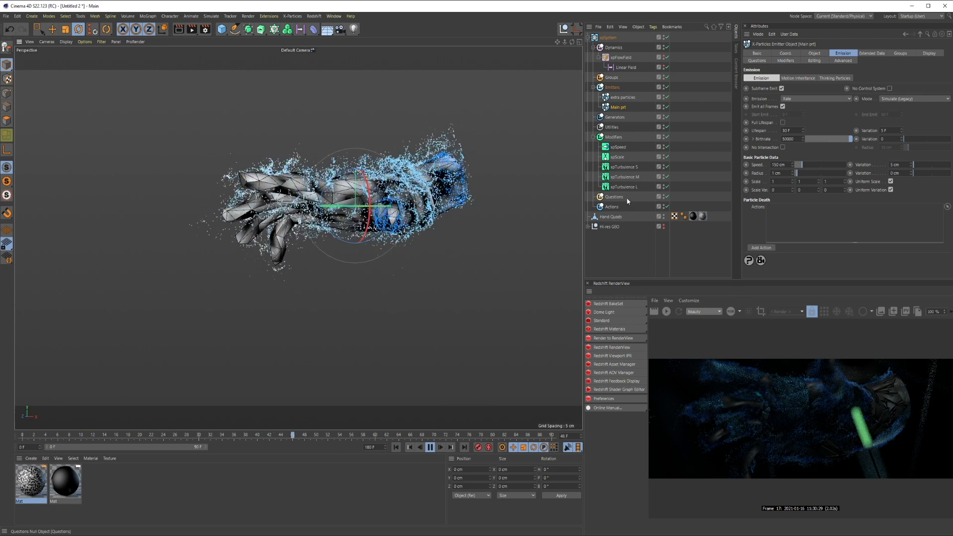
{"action": "left_click", "coordinate": [613, 157]}
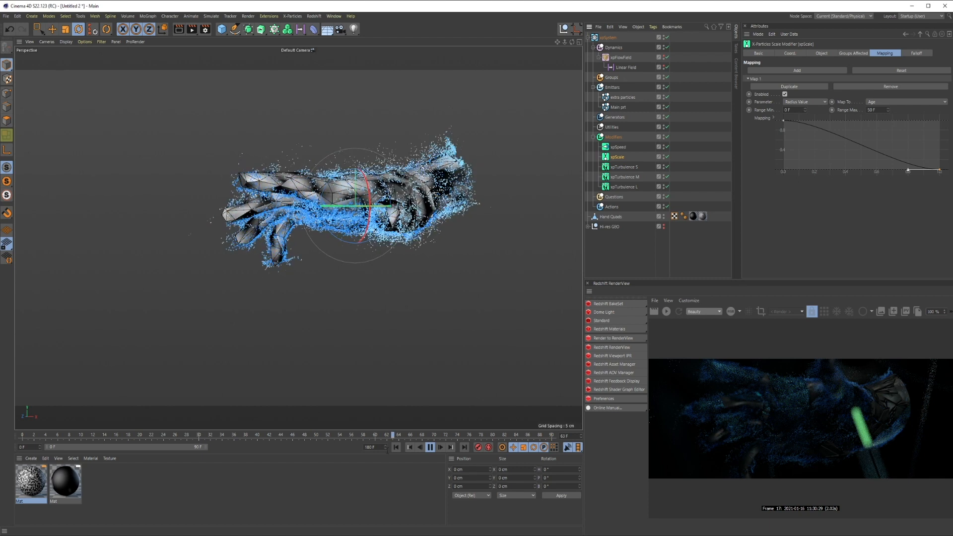
- Disable the Main prt emitter and add xpScale to the excluded modifiers of the extra particles emitter
{"action": "left_click", "coordinate": [430, 447]}
{"action": "left_click", "coordinate": [640, 225]}
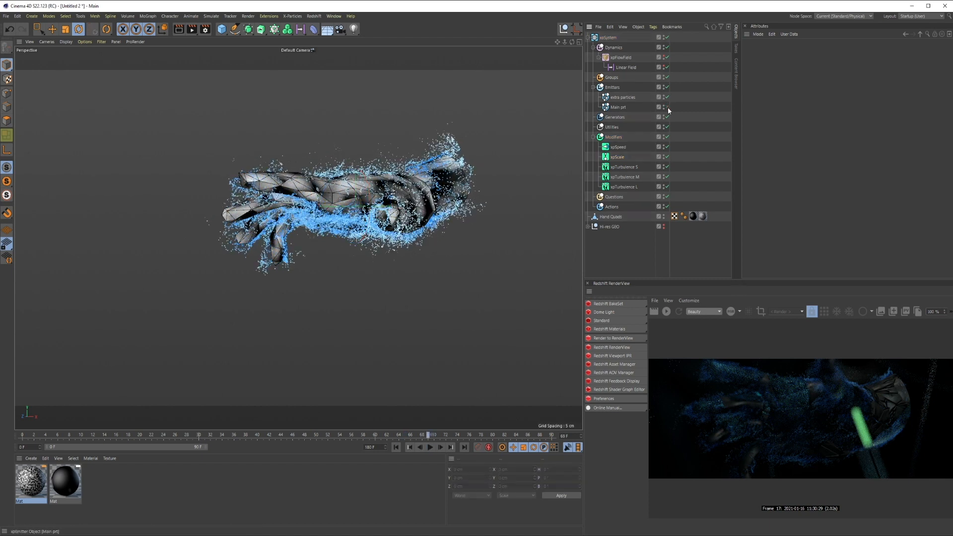
{"action": "left_click", "coordinate": [667, 107]}
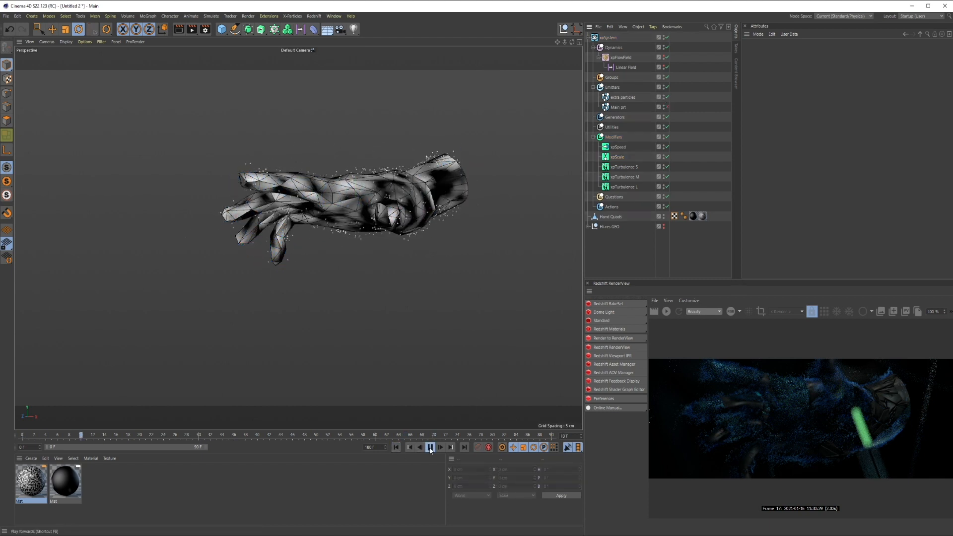
{"action": "left_click", "coordinate": [617, 157]}
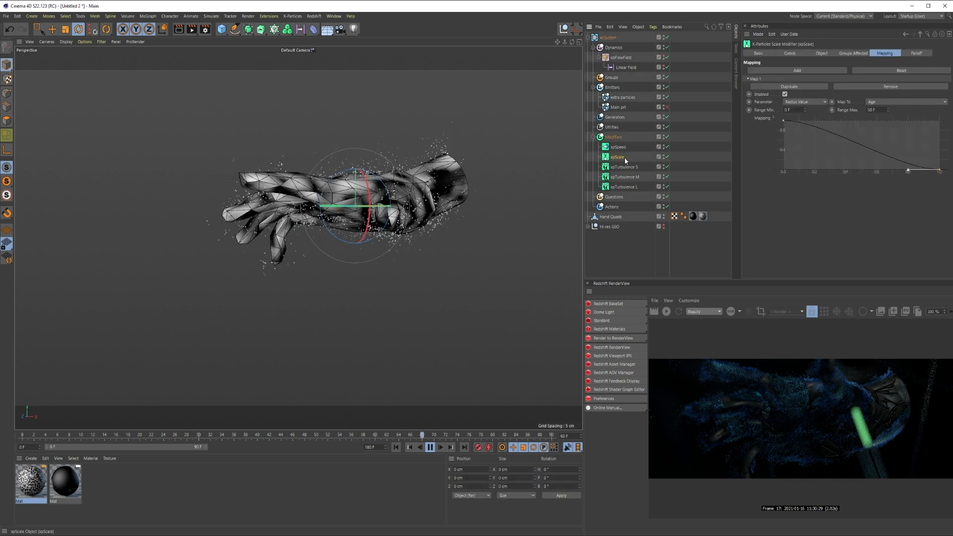
{"action": "left_click", "coordinate": [624, 98]}
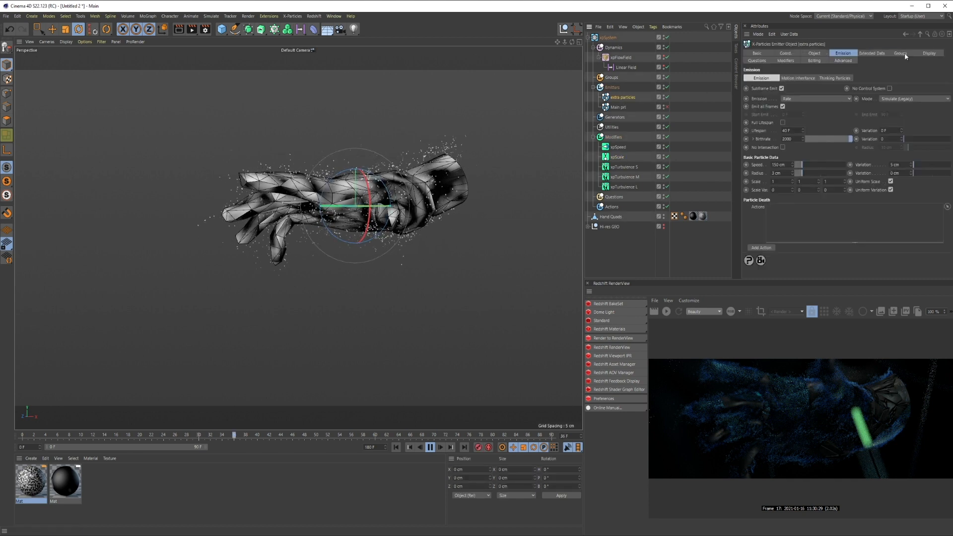
{"action": "left_click", "coordinate": [786, 60]}
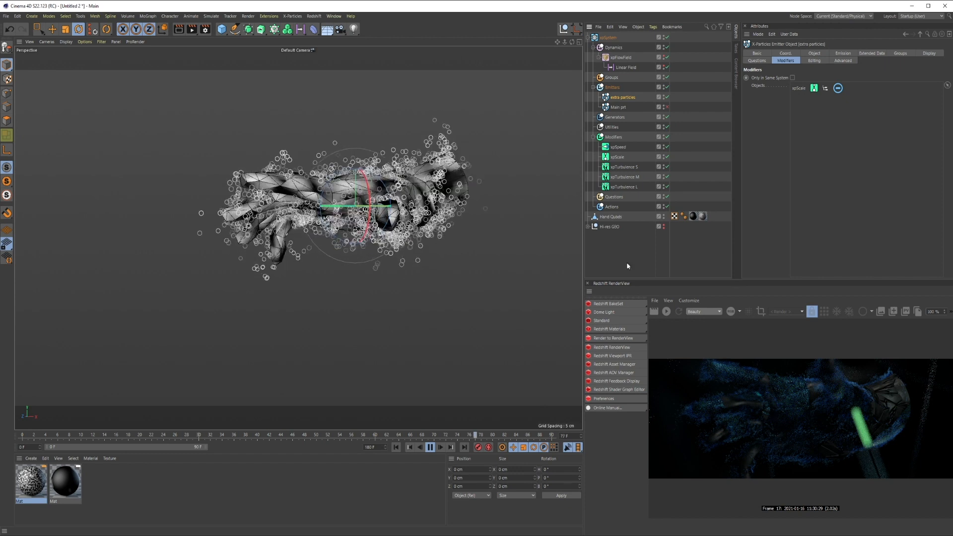
{"action": "left_click", "coordinate": [616, 253]}
- Duplicate the xpScale modifier, name the copy xpScale extra prt and set its Radius Value to 2 cm
{"action": "left_click", "coordinate": [616, 157]}
{"action": "left_click_drag", "start_coordinate": [616, 156], "coordinate": [614, 153], "text": "ctrl"}
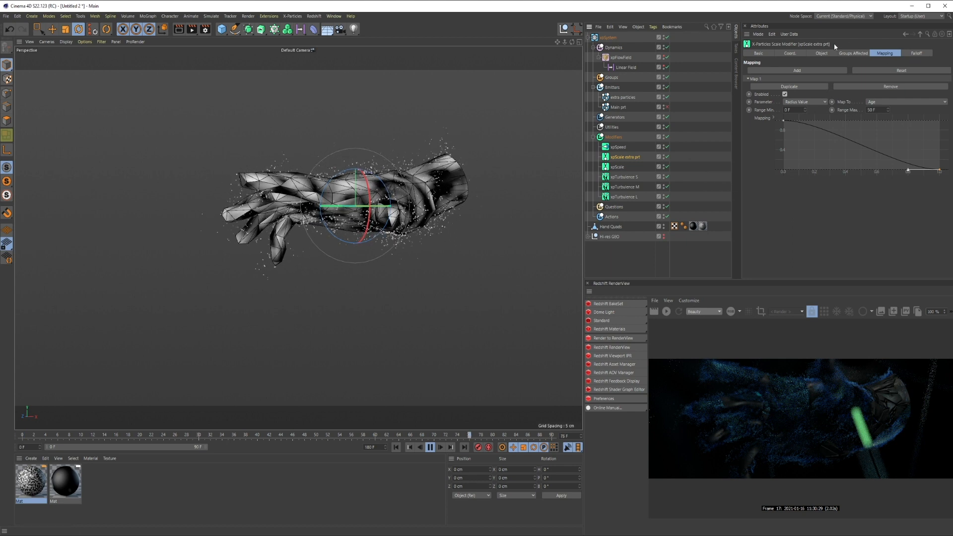
{"action": "left_click", "coordinate": [800, 53]}
{"action": "left_click", "coordinate": [821, 55]}
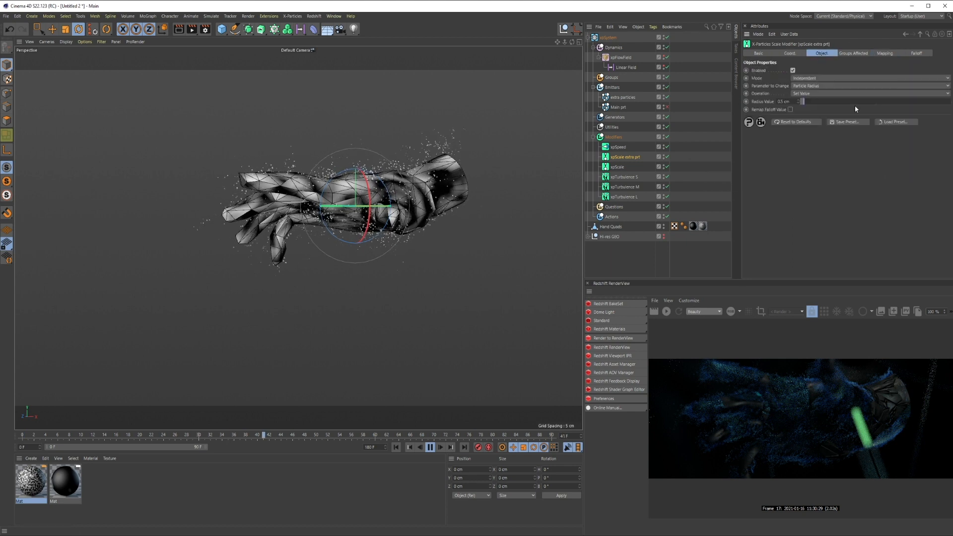
{"action": "type", "text": "2"}
{"action": "key", "text": "Return"}
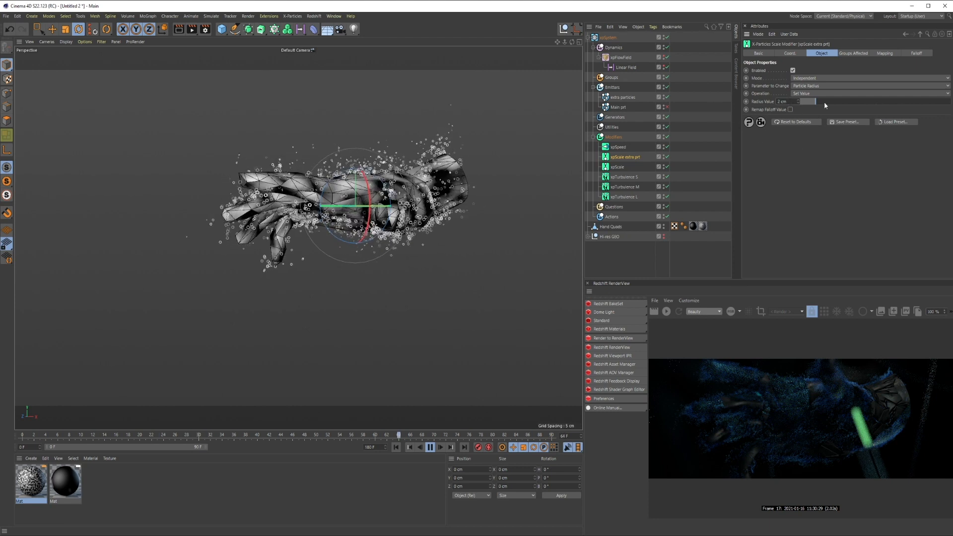
- Reshape the mapping curve of xpScale extra prt into a bell that peaks midway, with Range Max. at 30 F
{"action": "left_click", "coordinate": [885, 53]}
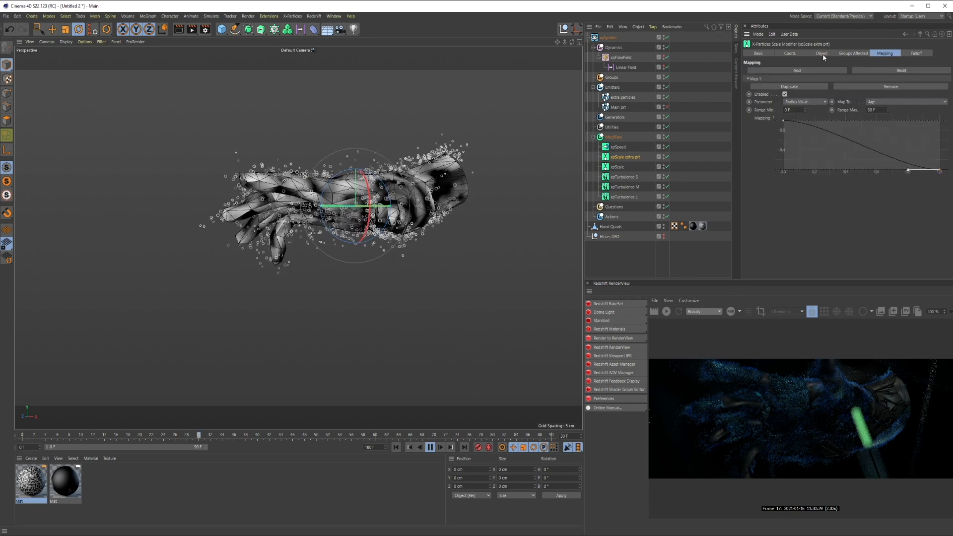
{"action": "left_click", "coordinate": [822, 54]}
{"action": "left_click", "coordinate": [873, 54]}
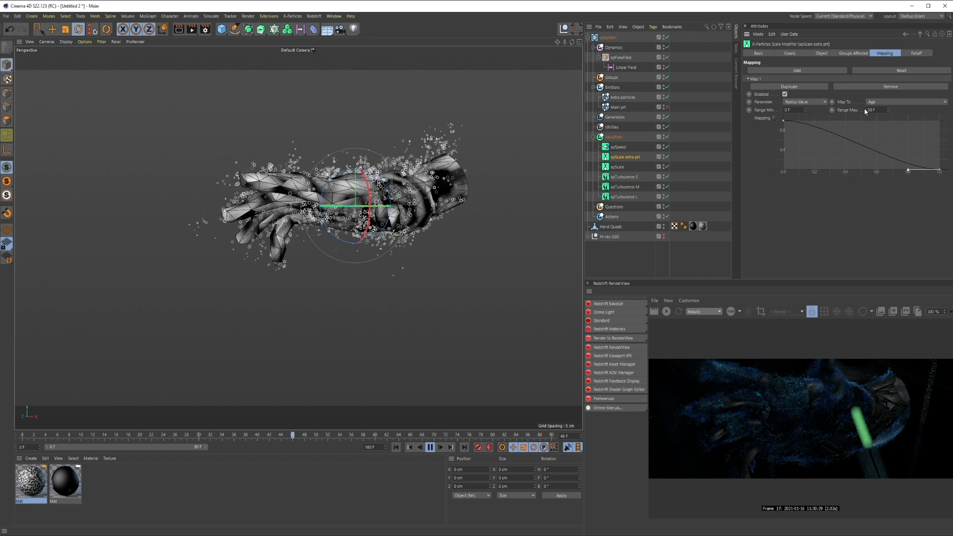
{"action": "left_click", "coordinate": [781, 120]}
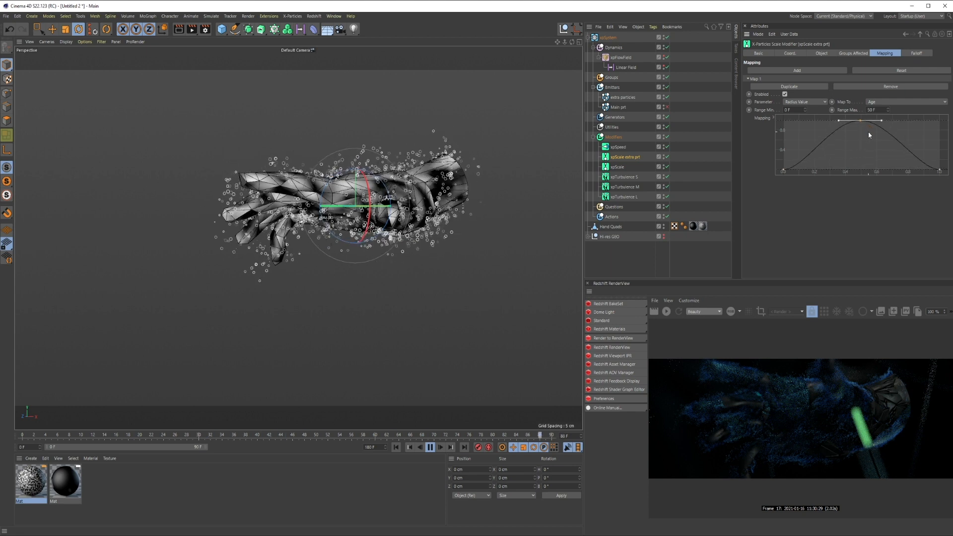
{"action": "left_click_drag", "start_coordinate": [876, 110], "coordinate": [800, 110]}
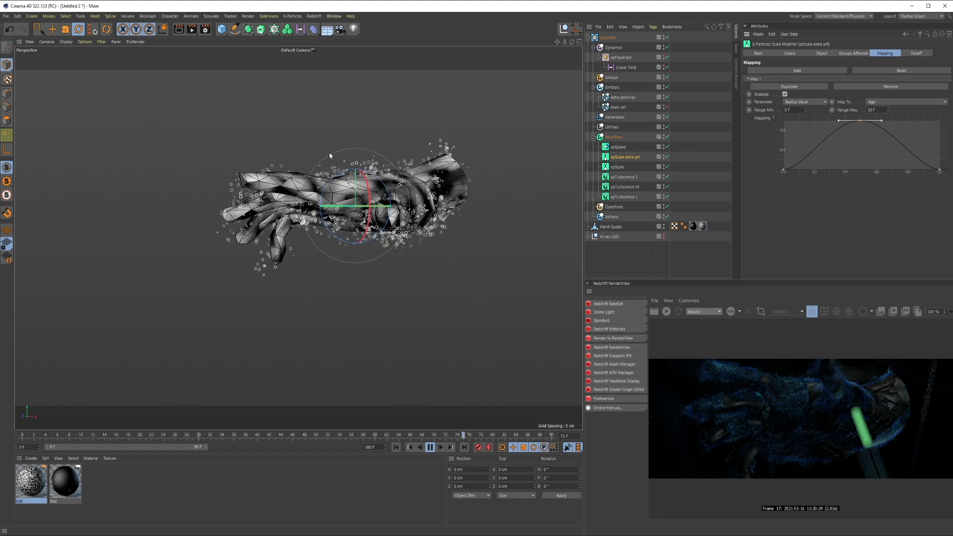
- Re-enable the Main prt emitter, exclude xpScale extra prt from its modifiers and restart playback from the first frame
{"action": "left_click", "coordinate": [678, 189]}
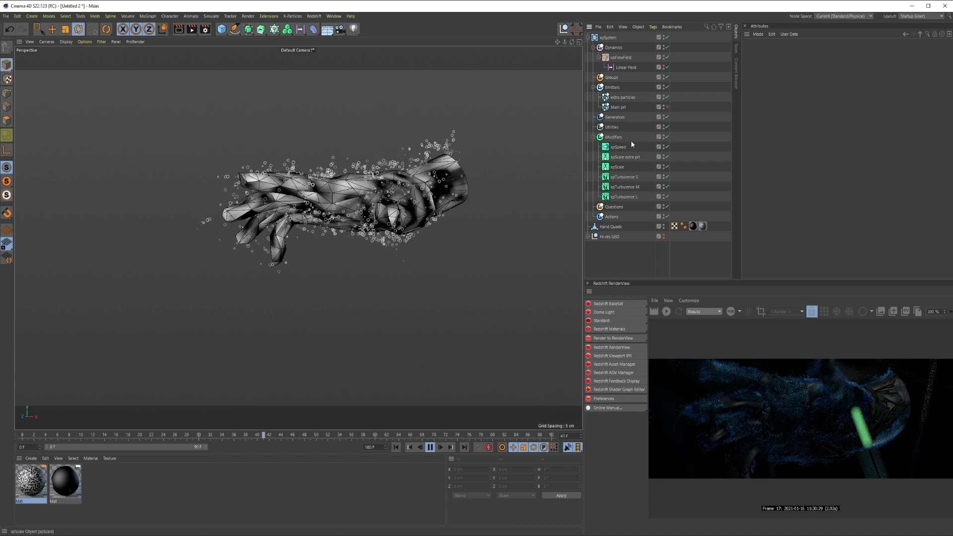
{"action": "left_click", "coordinate": [619, 108]}
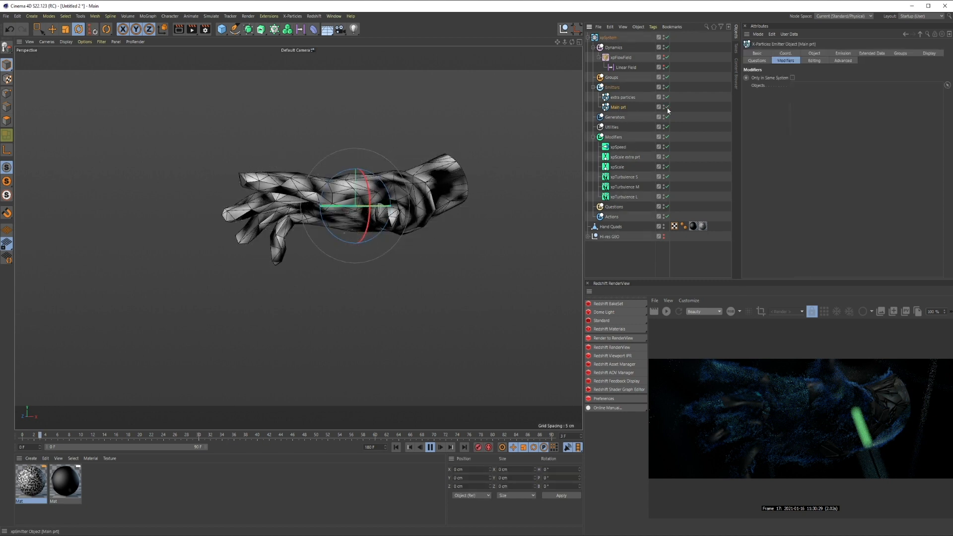
{"action": "left_click_drag", "start_coordinate": [624, 155], "coordinate": [818, 91]}
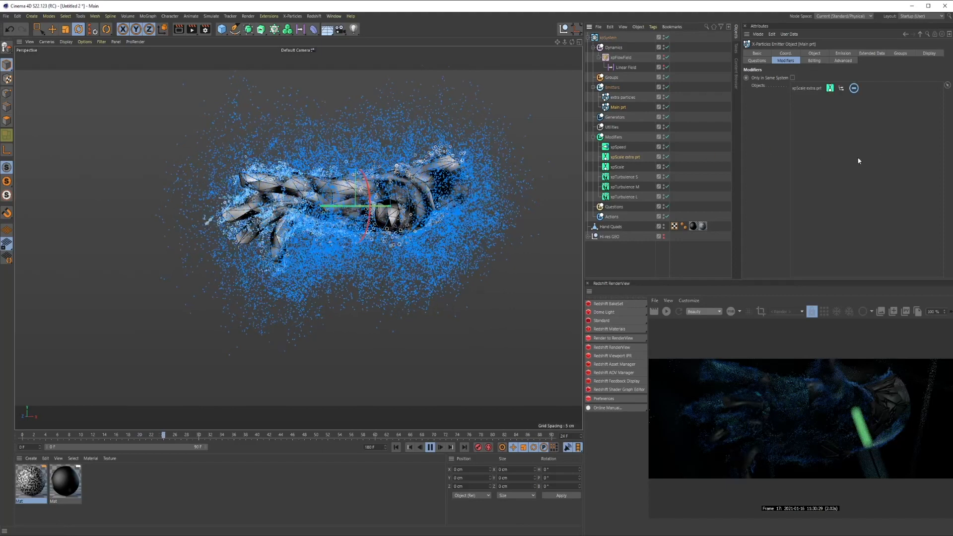
{"action": "left_click", "coordinate": [396, 447]}
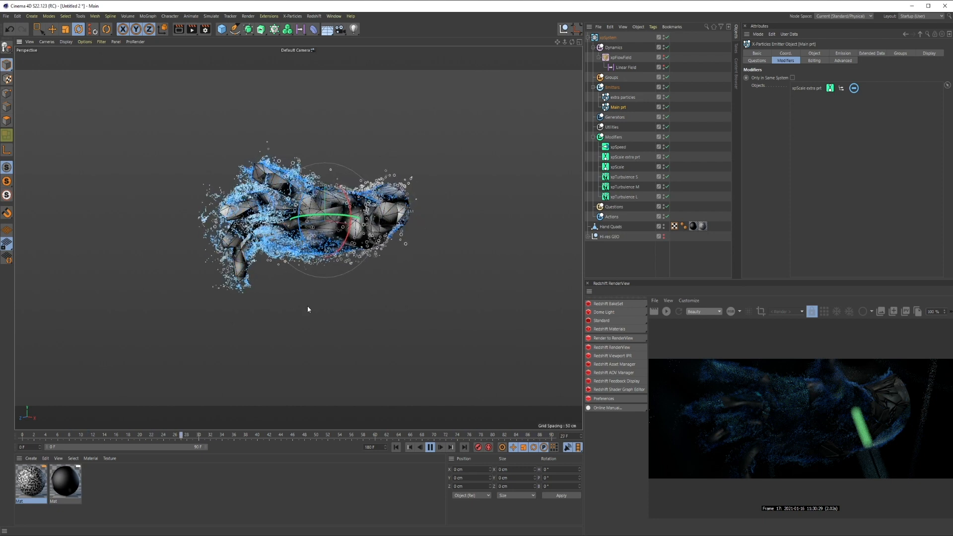
- Set the extra particles emitter's Color Mode to Gradient (Parameter) and remove the two middle knots from its gradient
{"action": "left_click", "coordinate": [622, 97]}
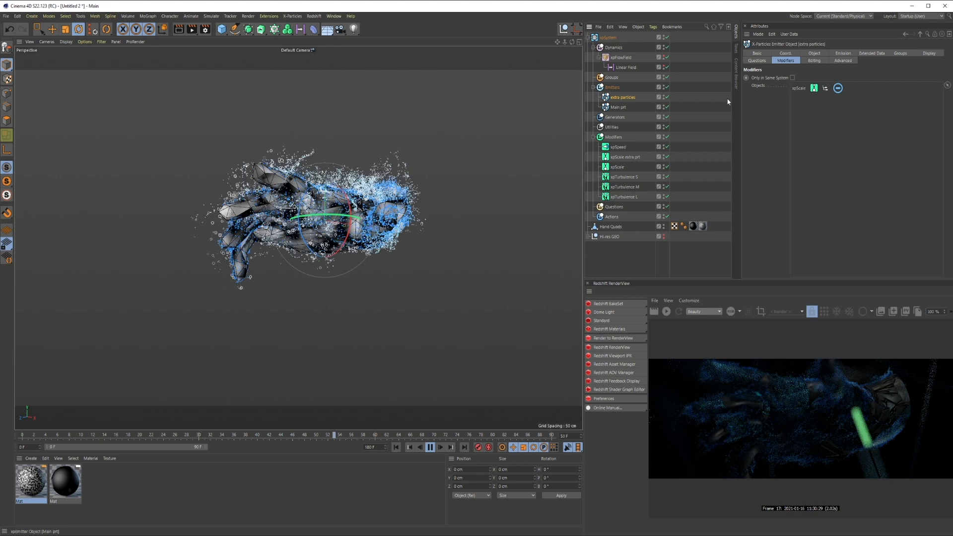
{"action": "left_click", "coordinate": [928, 53]}
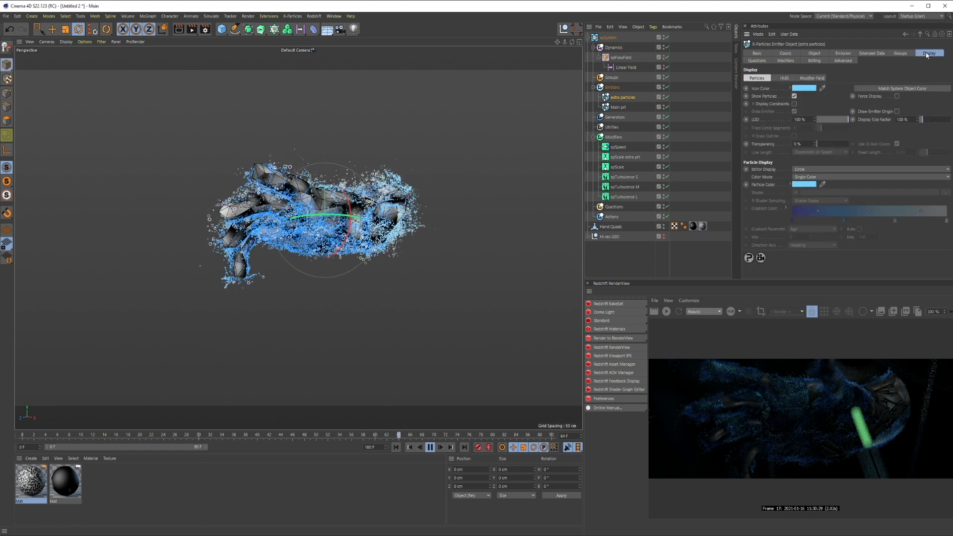
{"action": "left_click", "coordinate": [819, 177]}
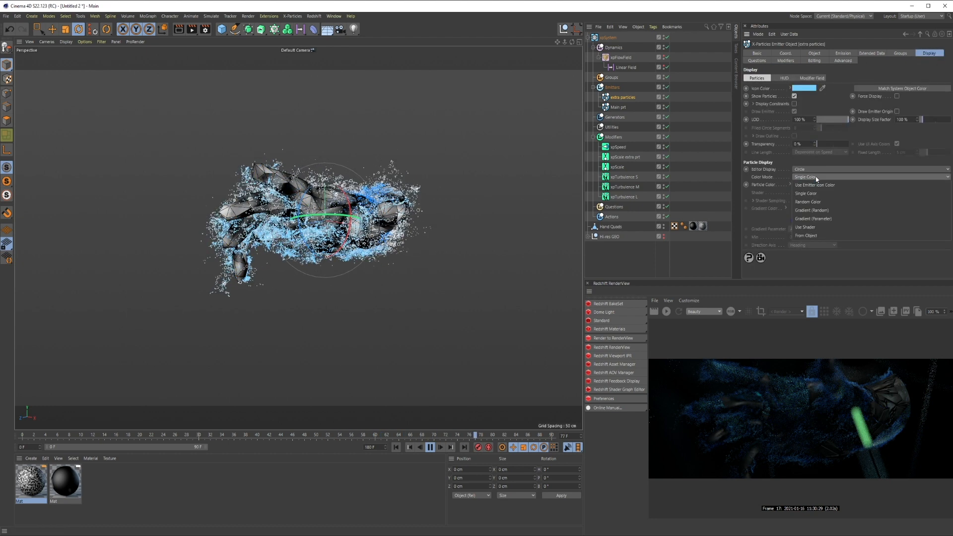
{"action": "left_click", "coordinate": [819, 219]}
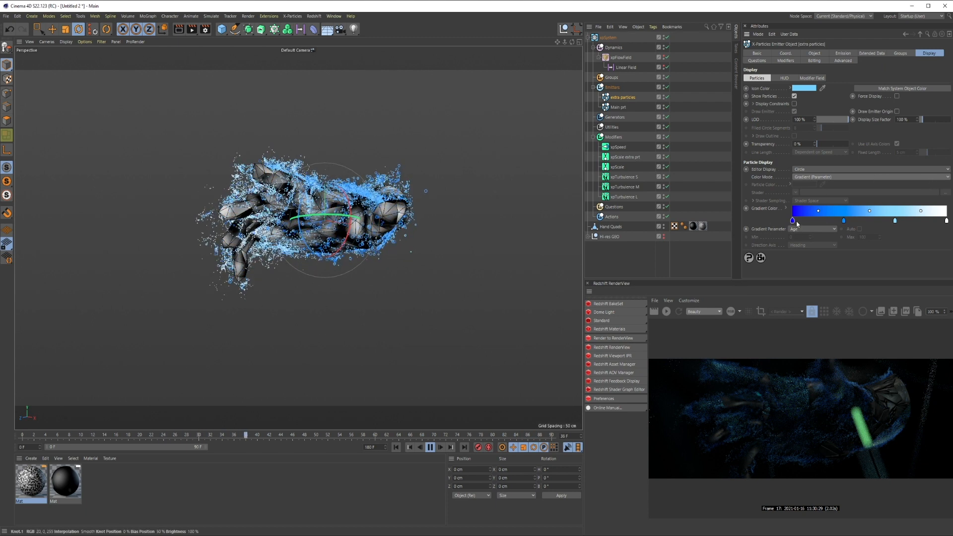
{"action": "left_click_drag", "start_coordinate": [845, 222], "coordinate": [849, 243]}
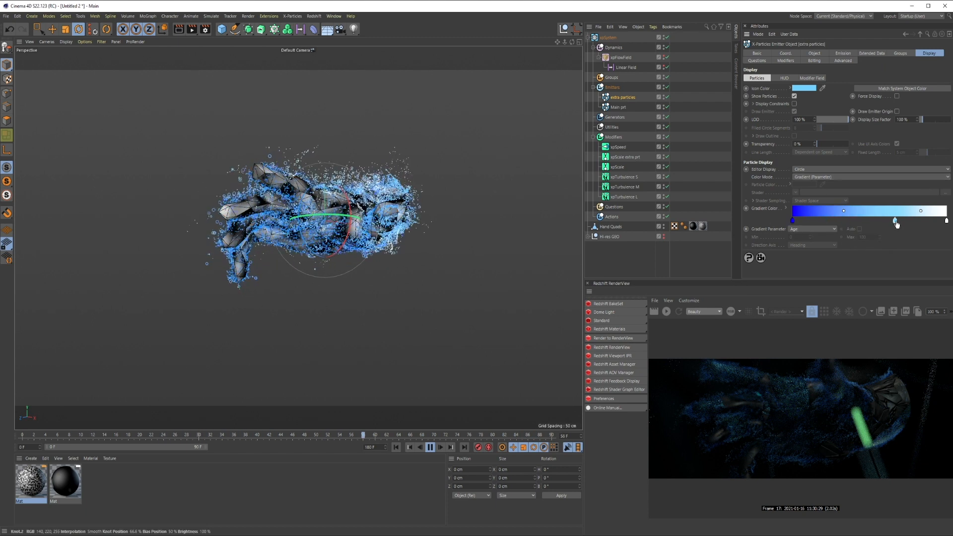
{"action": "left_click_drag", "start_coordinate": [895, 221], "coordinate": [896, 238]}
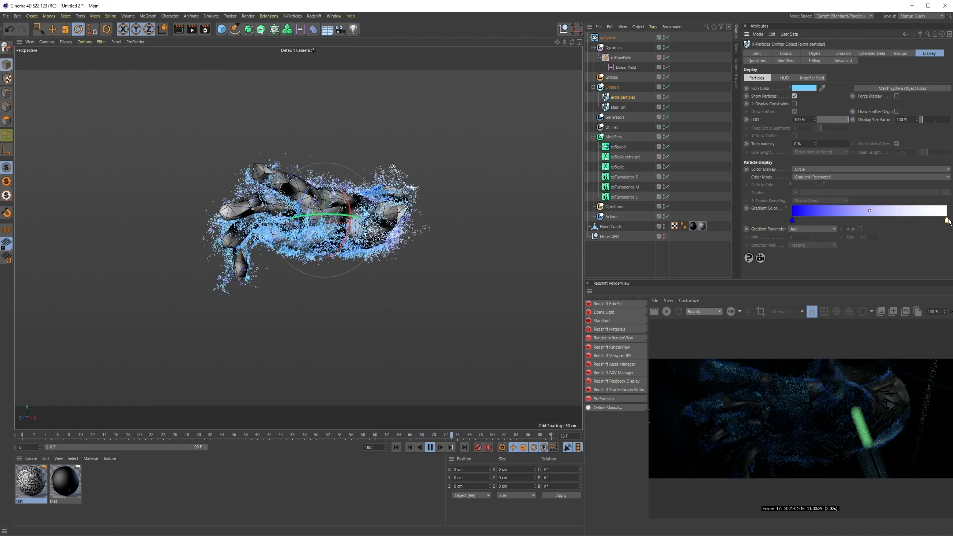
- Expand the gradient settings and tint the end knot light cyan with a saturation of 45%
{"action": "left_click", "coordinate": [785, 208]}
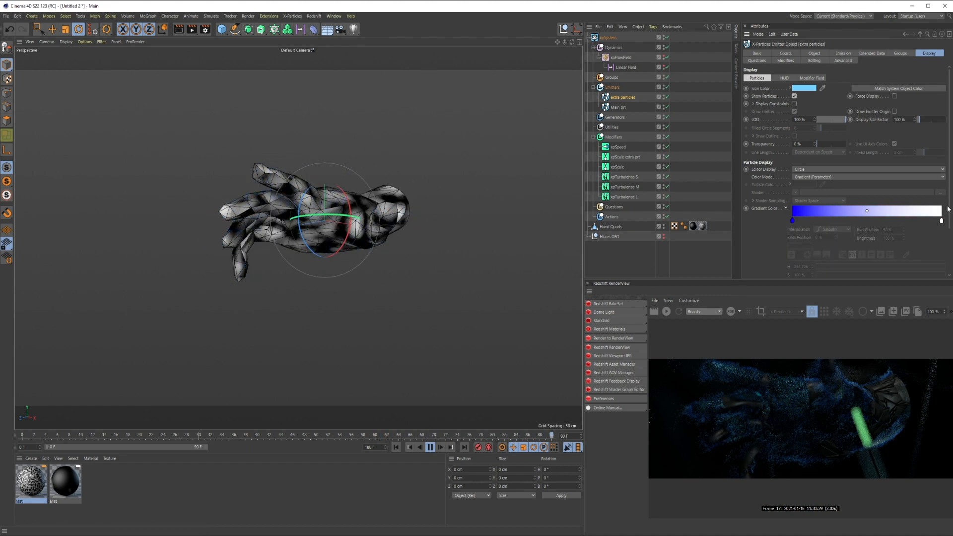
{"action": "left_click_drag", "start_coordinate": [948, 209], "coordinate": [950, 239]}
{"action": "left_click", "coordinate": [941, 176]}
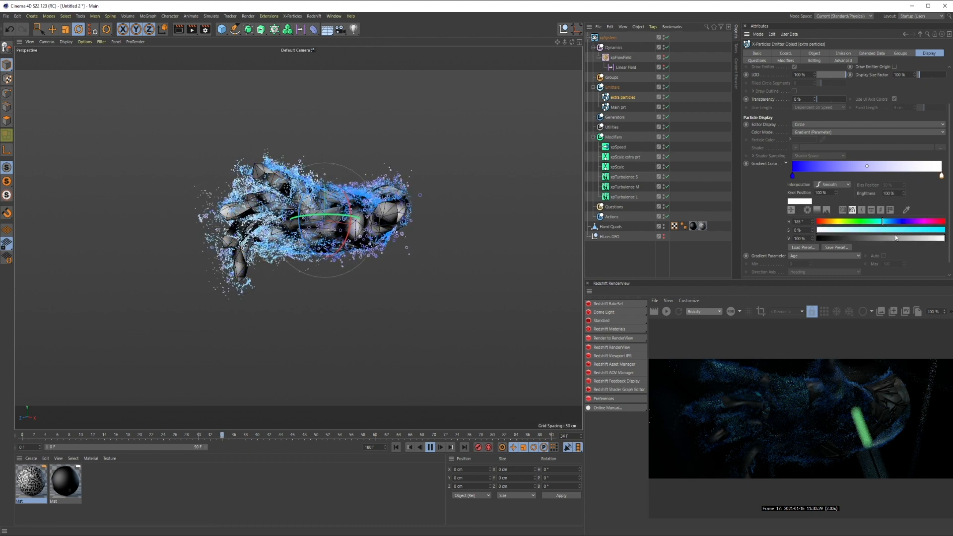
{"action": "left_click", "coordinate": [883, 230]}
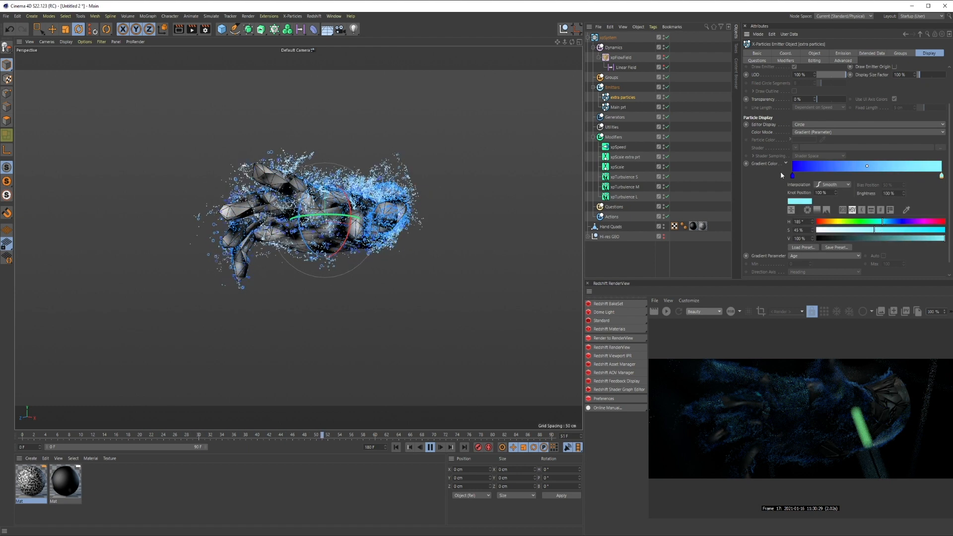
- Recolor the gradient's start knot to a darker, muted blue-violet with a saturation of 64%
{"action": "left_click", "coordinate": [792, 177]}
{"action": "left_click", "coordinate": [903, 229]}
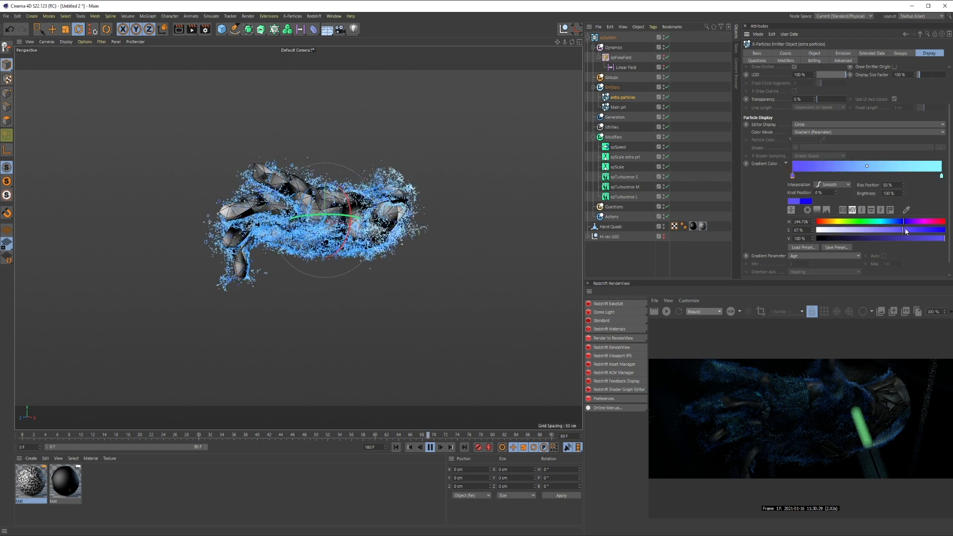
{"action": "left_click_drag", "start_coordinate": [918, 227], "coordinate": [925, 228]}
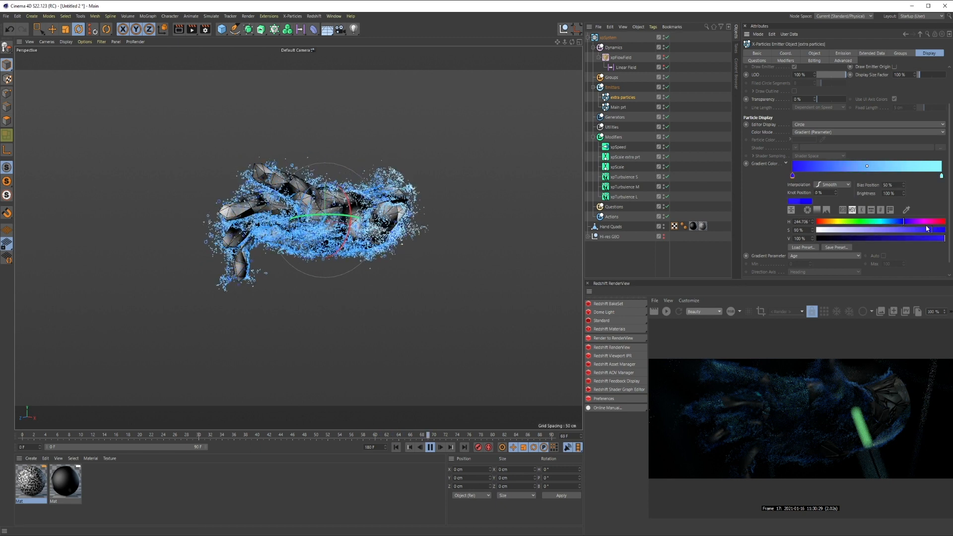
{"action": "left_click", "coordinate": [875, 237]}
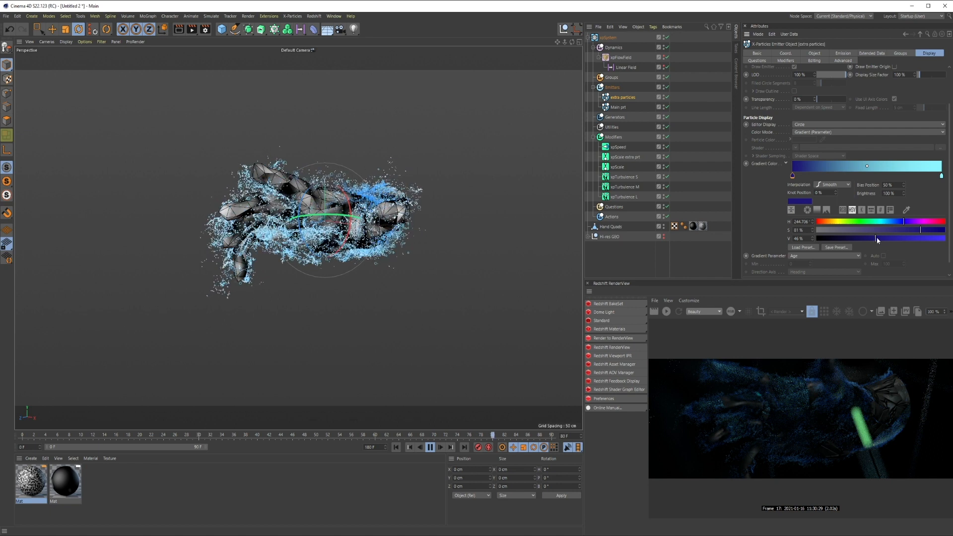
{"action": "left_click", "coordinate": [887, 231]}
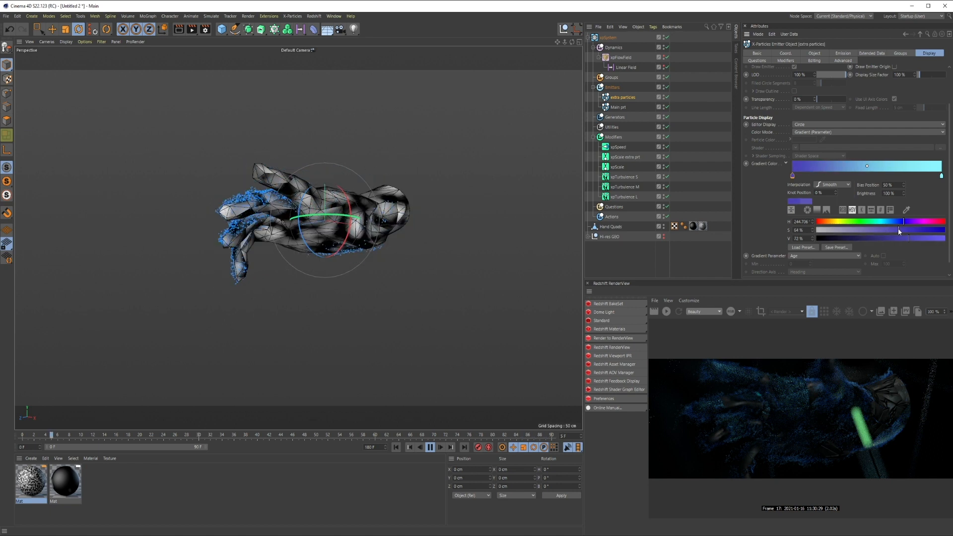
- Hide the Hand Quads model temporarily to inspect the particles of both emitters on their own, and show it again
{"action": "left_click", "coordinate": [625, 256]}
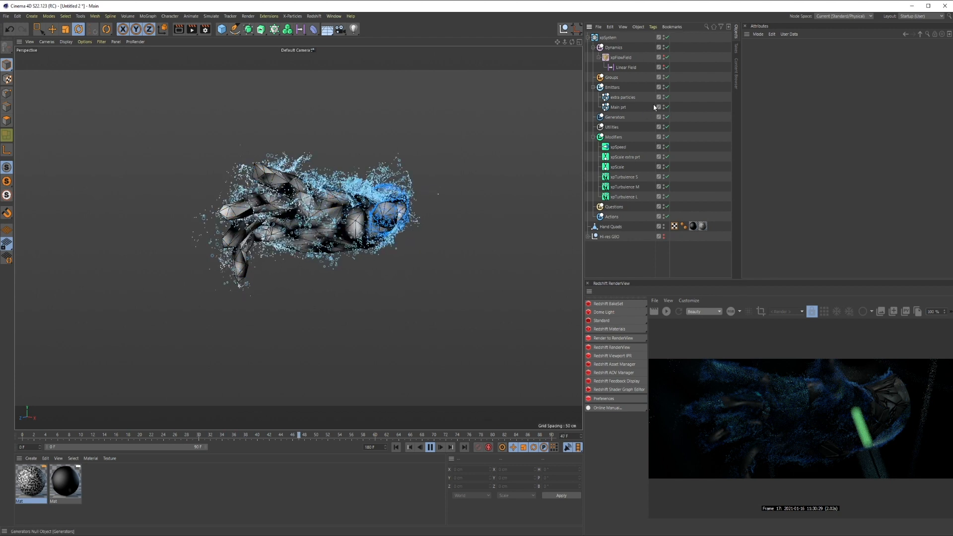
{"action": "left_click", "coordinate": [627, 107]}
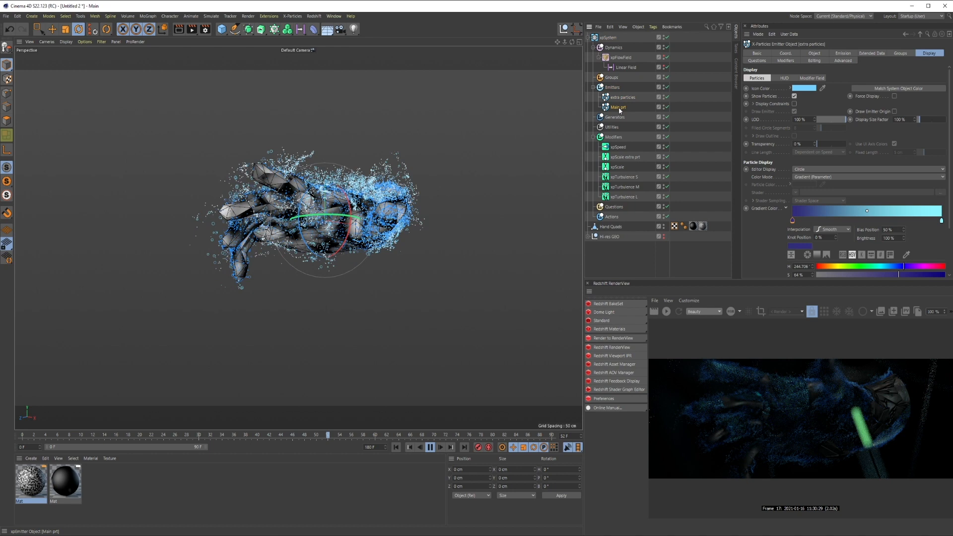
{"action": "left_click", "coordinate": [607, 246]}
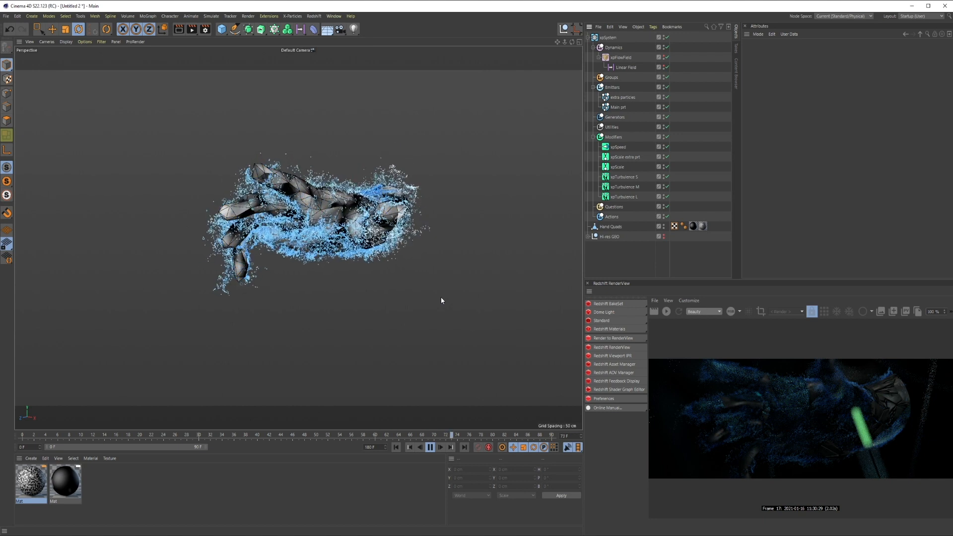
{"action": "left_click", "coordinate": [664, 226]}
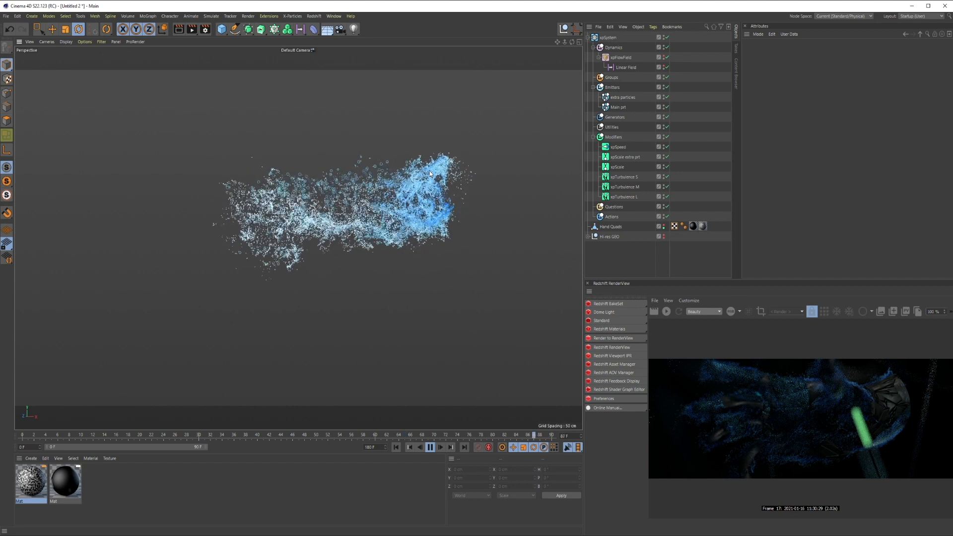
{"action": "left_click", "coordinate": [663, 224]}
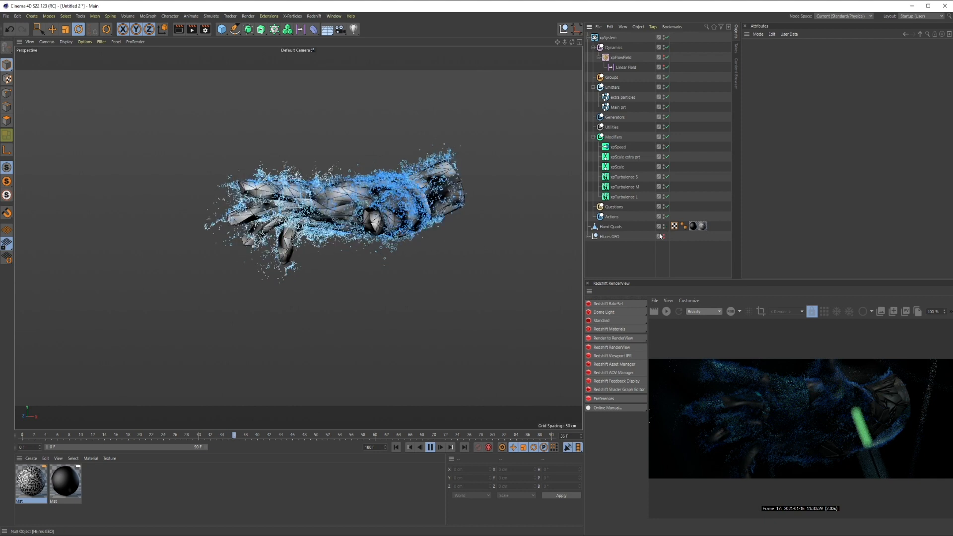